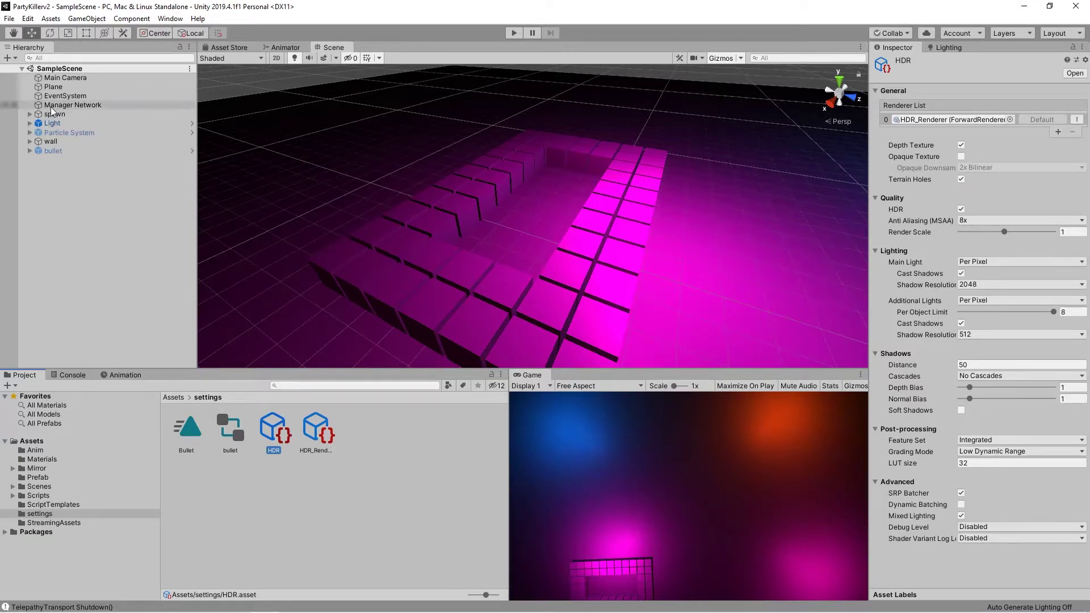
Orbit around the magenta block arena, then step up the Hierarchy to select Main Camera.
right_click_drag(403, 163, 817, 328)
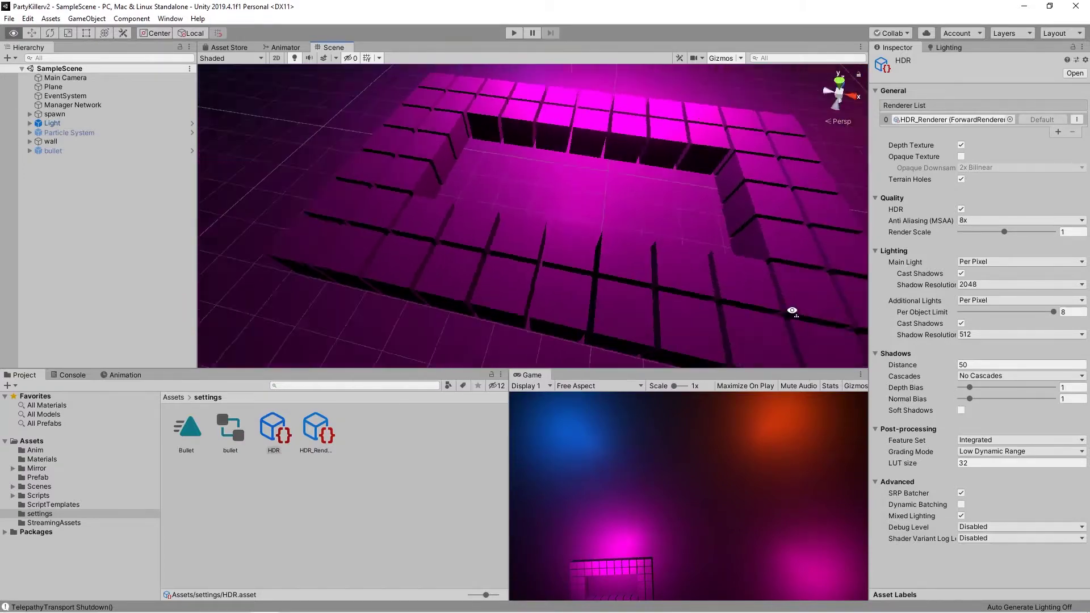
right_click_drag(817, 328, 841, 323)
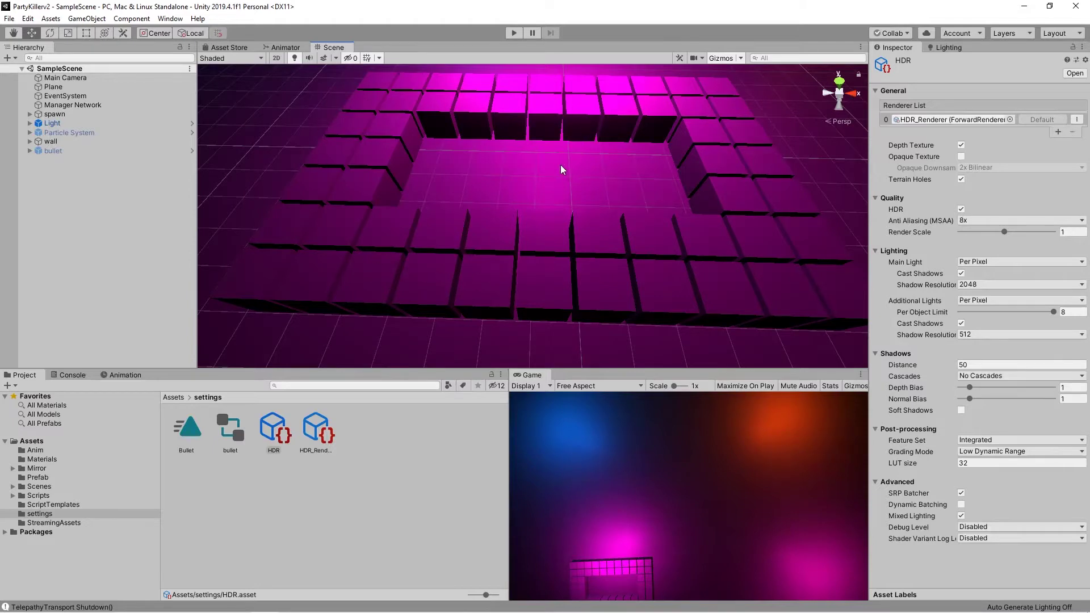
mouse_move(562, 171)
right_mouse_down()
mouse_move(570, 236)
mouse_move(558, 180)
right_mouse_up()
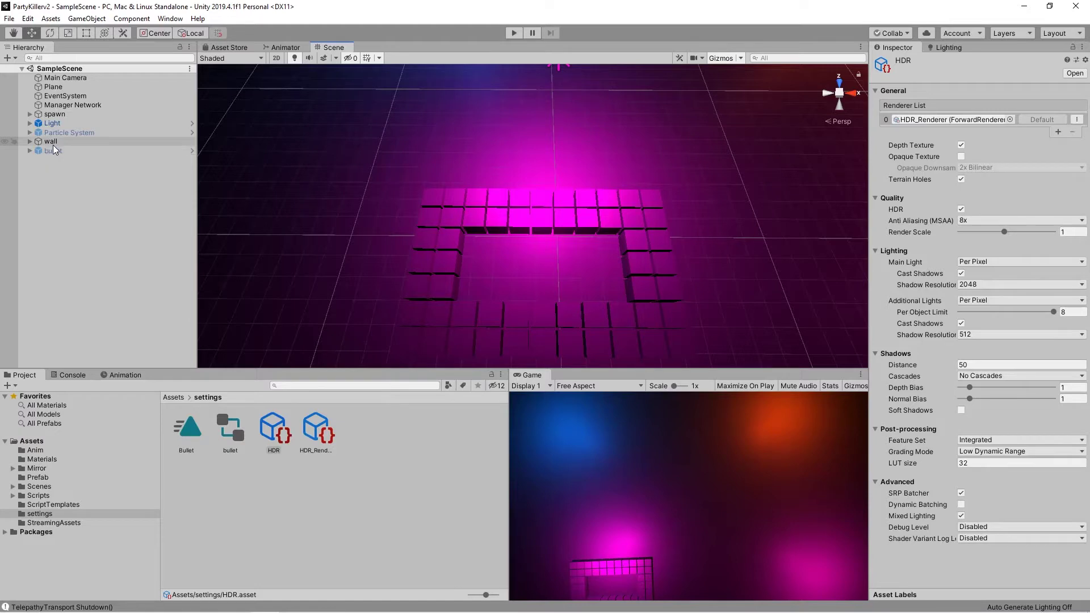
left_click(59, 141)
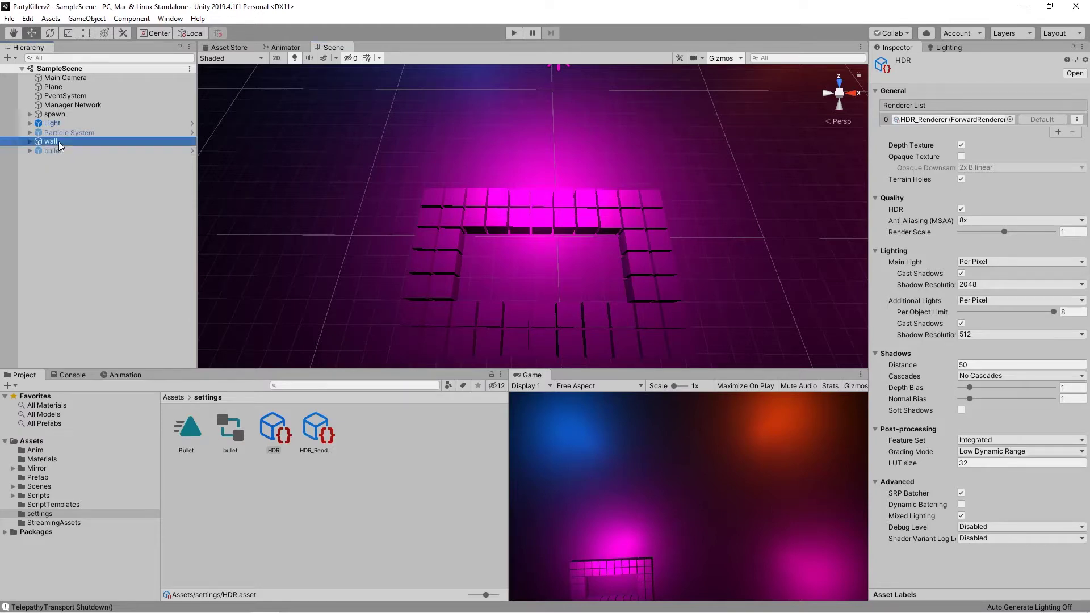
left_click(68, 132)
left_click(72, 123)
left_click(76, 114)
left_click(79, 106)
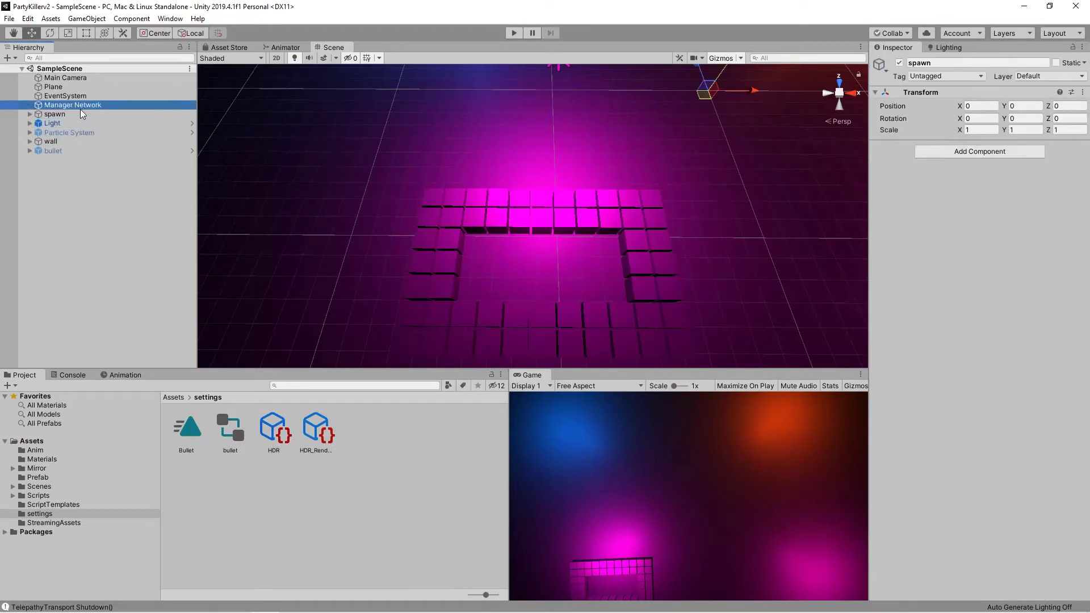
left_click(83, 77)
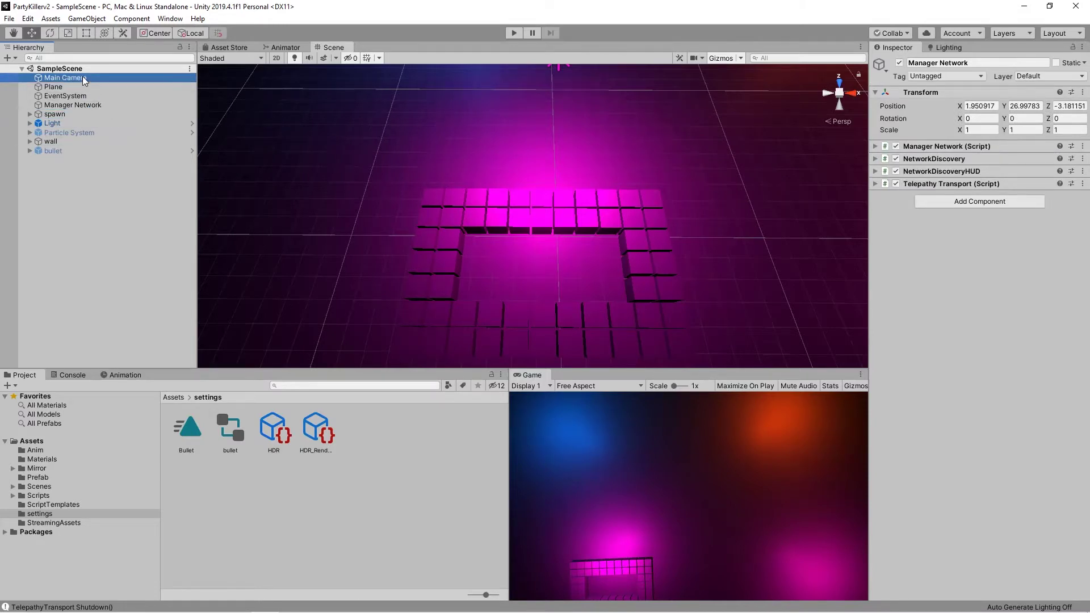
Compare the Camera Shaker rest rotation X and rest position Y 25.56 with the camera's own X rotation.
left_click(1022, 464)
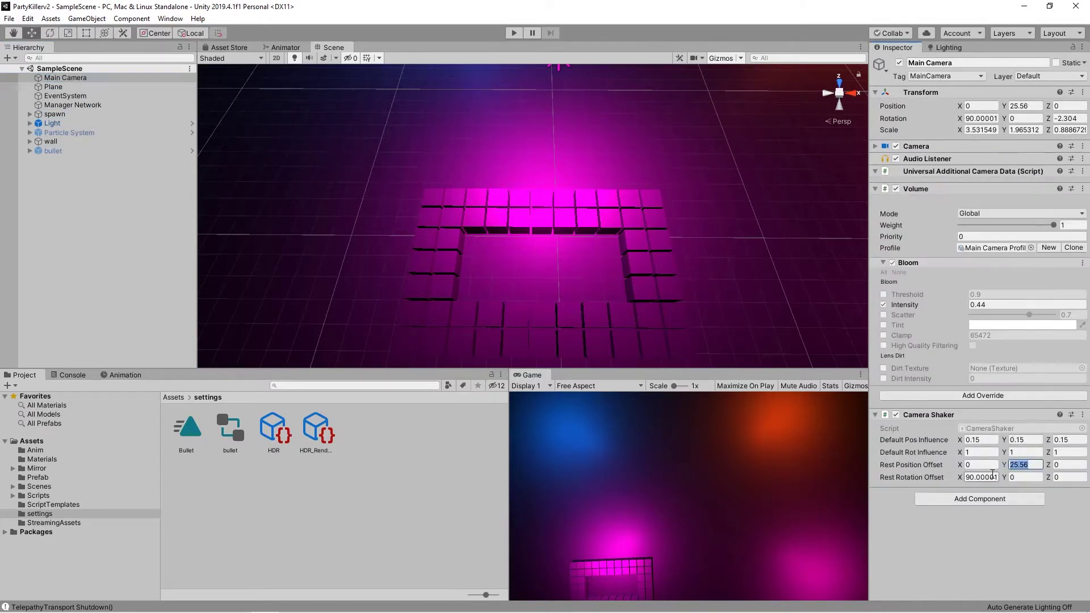
left_click(982, 477)
key("Return")
left_click(981, 477)
left_click(1021, 118)
left_click(981, 118)
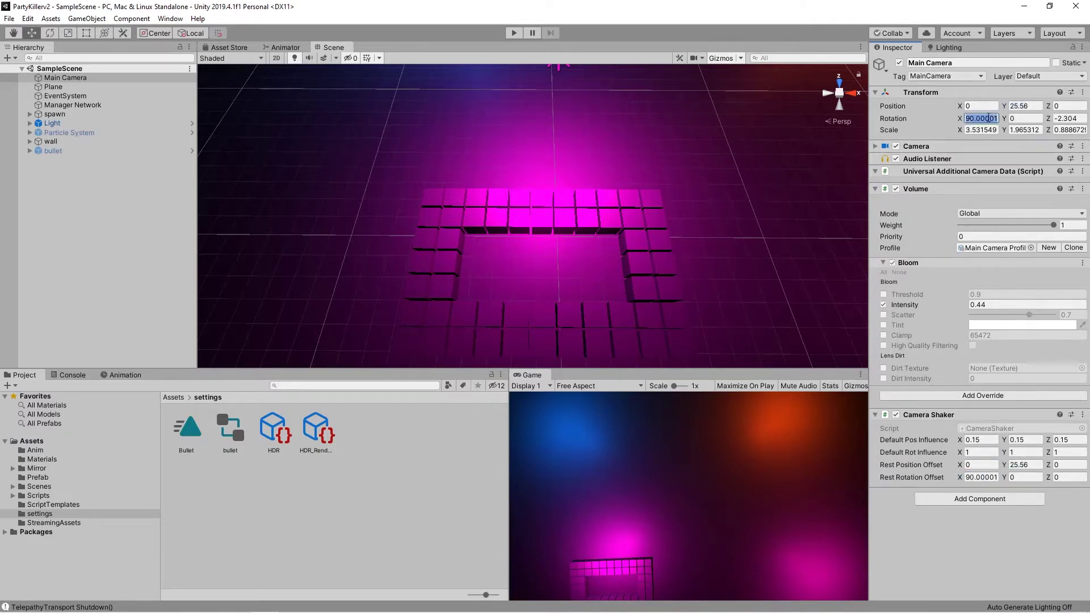
left_click(981, 477)
left_click(1022, 465)
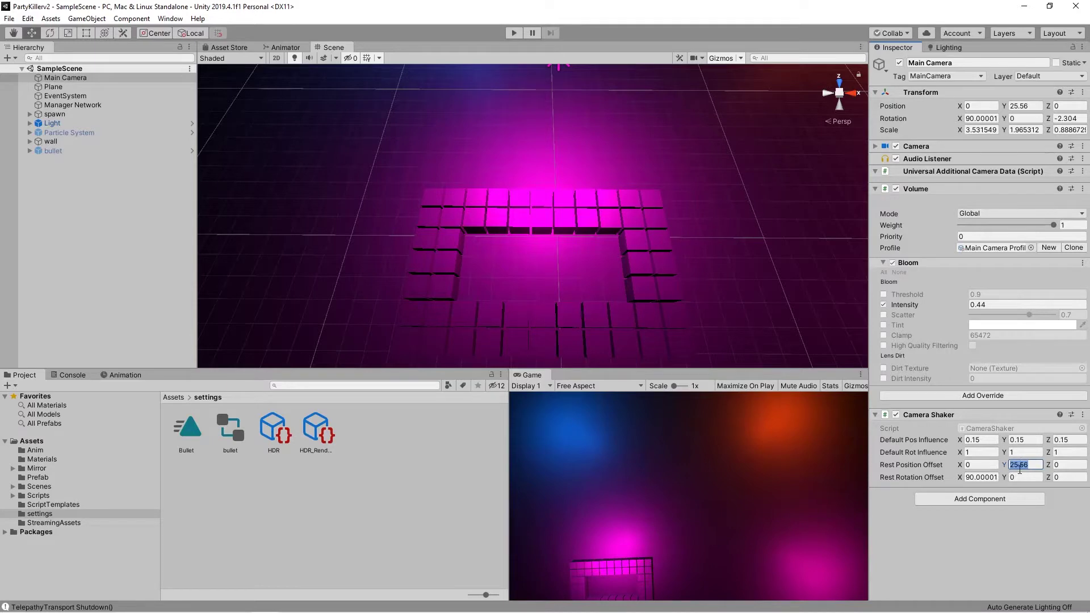
Create an empty scene object named CameraHolder.
right_click(57, 174)
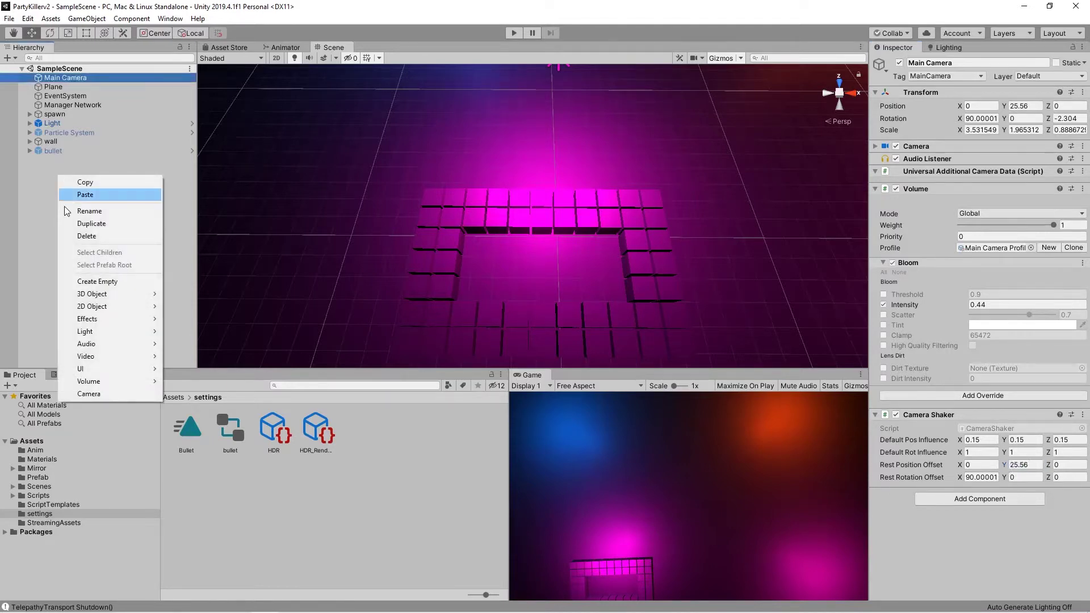
left_click(89, 282)
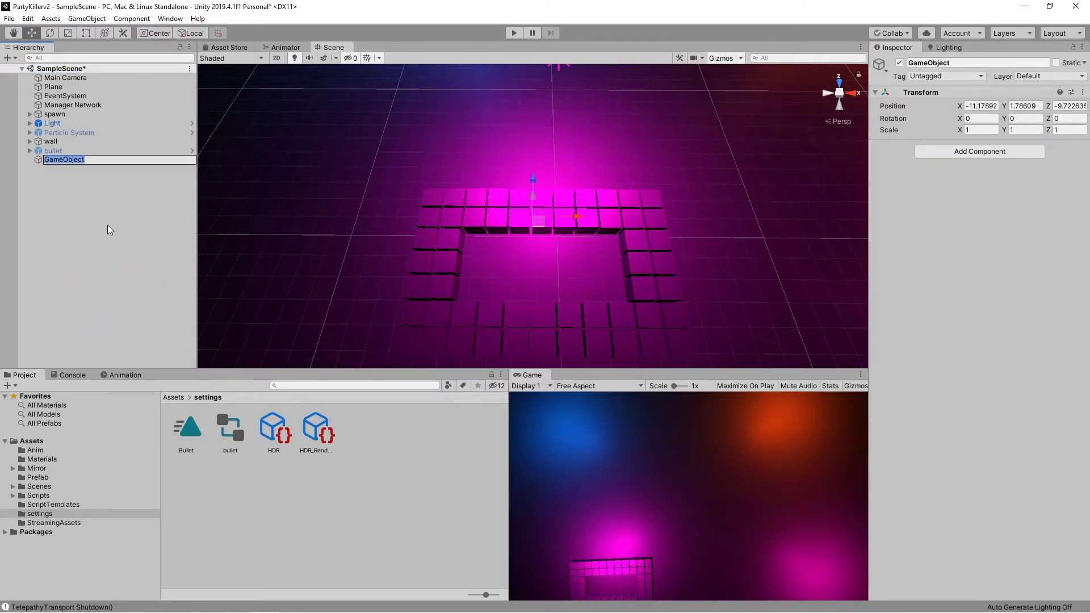
type("Came")
type("raHolde")
type("r")
key("Return")
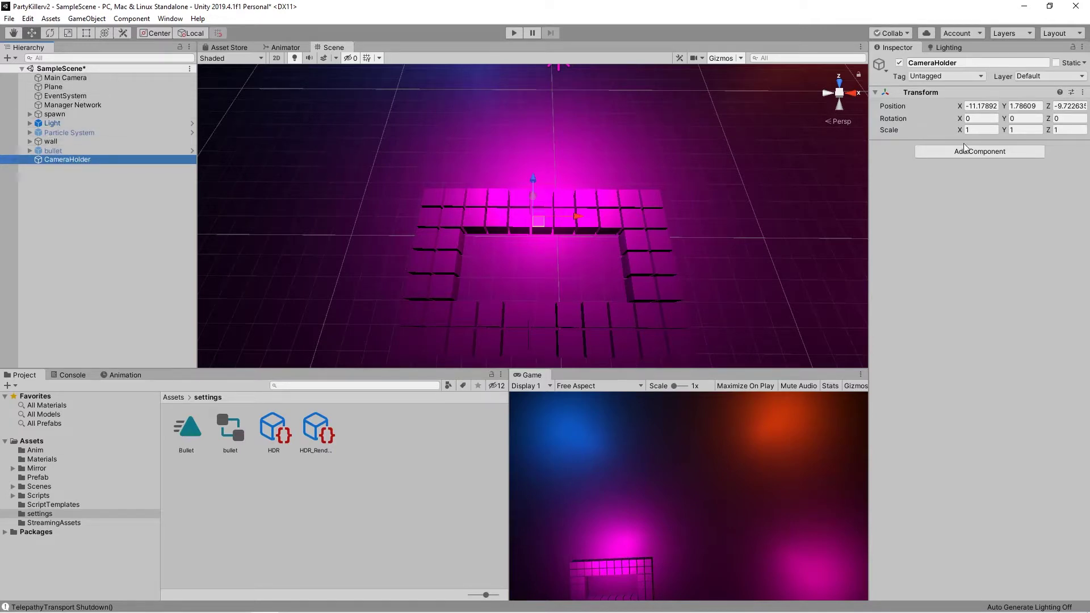
Reset CameraHolder's transform to the origin and drag Main Camera onto it.
right_click(1013, 92)
left_click(1008, 102)
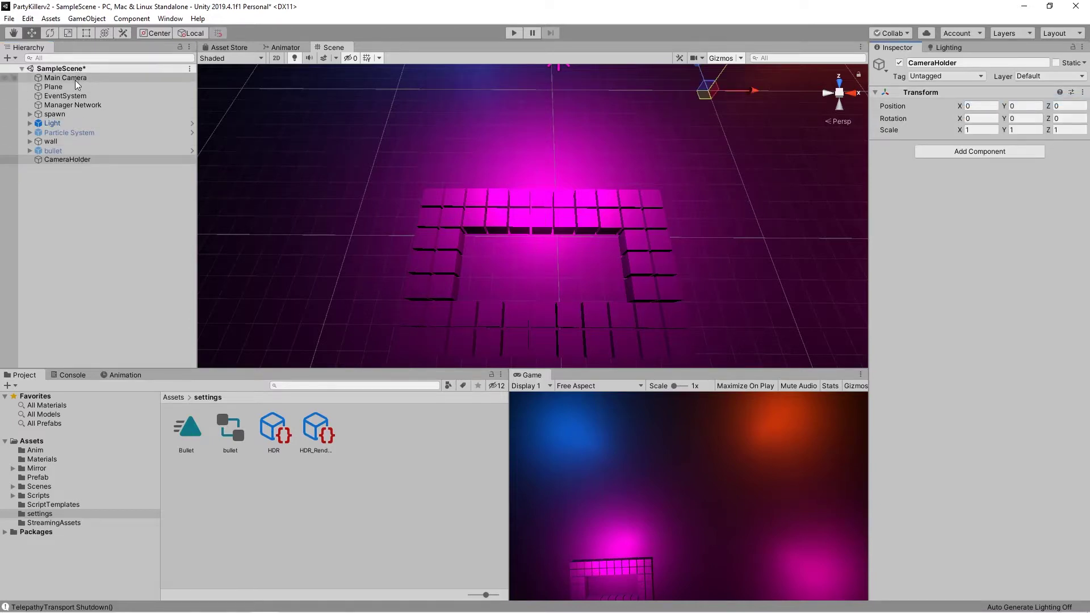
left_click_drag(75, 77, 67, 165)
Nest Main Camera under CameraHolder and reselect Main Camera.
left_click(80, 151)
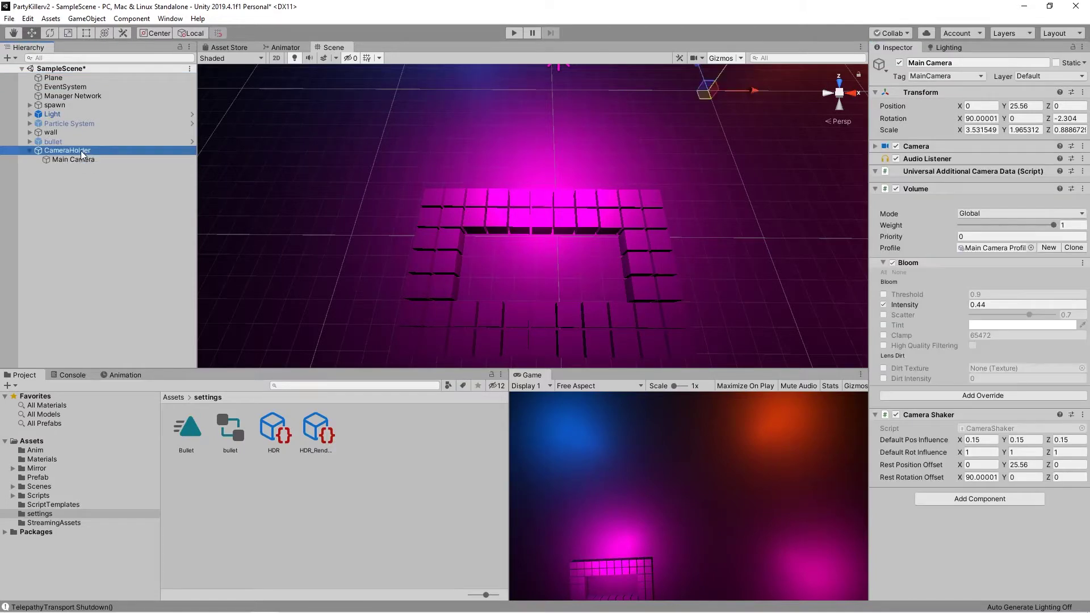
mouse_move(511, 227)
right_mouse_down()
mouse_move(707, 40)
mouse_move(478, 431)
right_mouse_up()
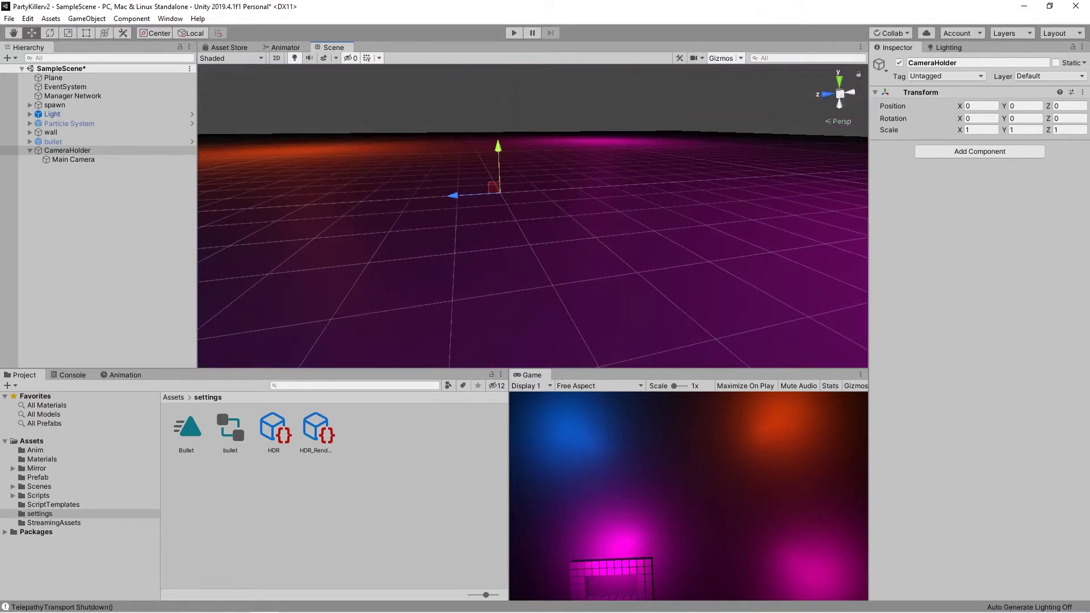
left_click(84, 150)
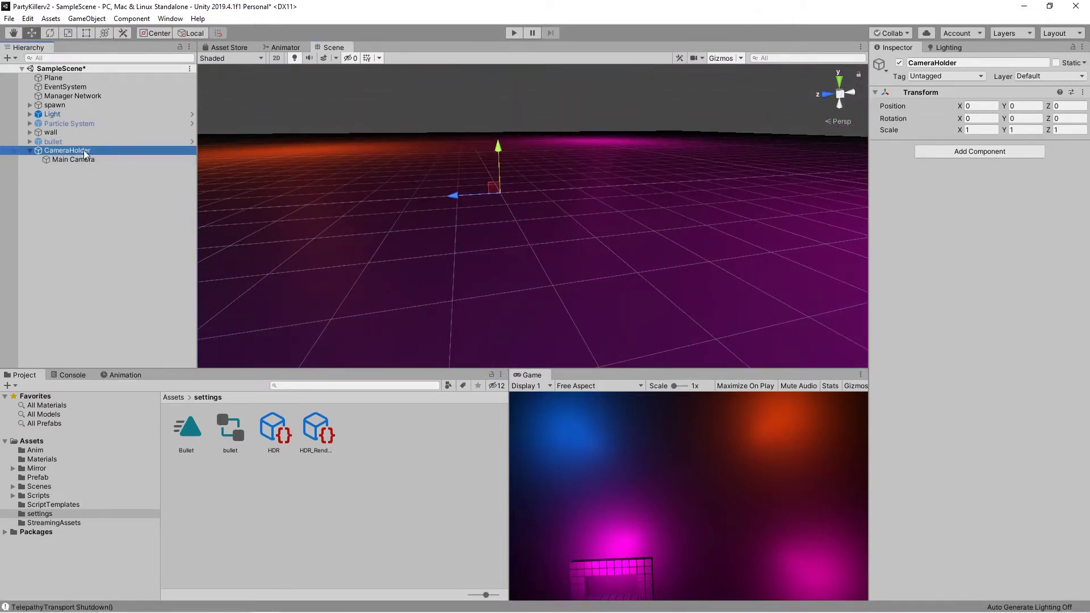
left_click(71, 161)
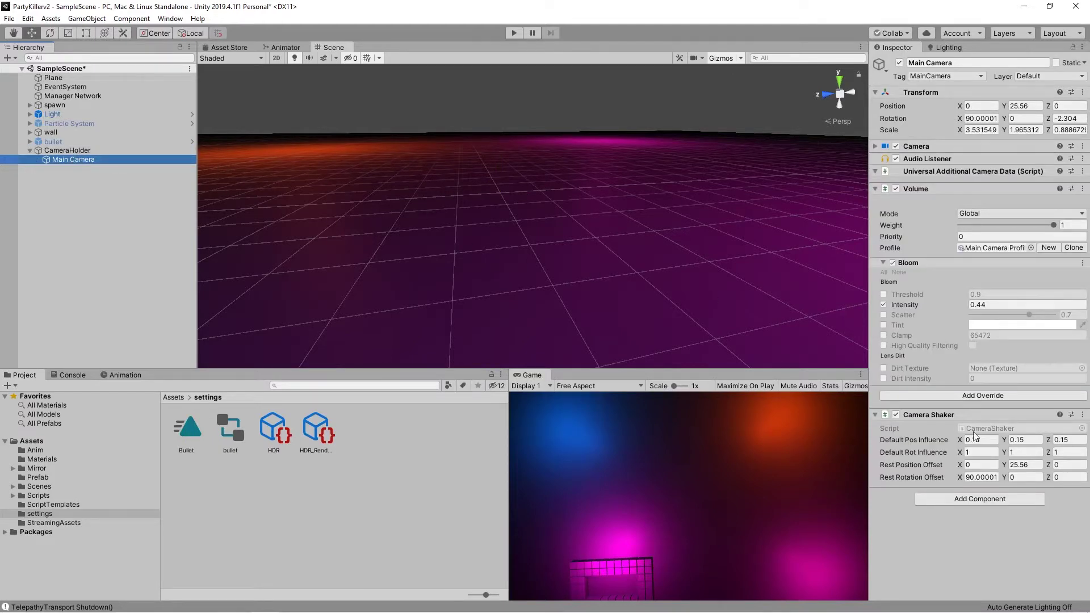
Set the Camera Shaker rest position Y and rest rotation X to 0, and reset Main Camera's transform.
left_click(1019, 465)
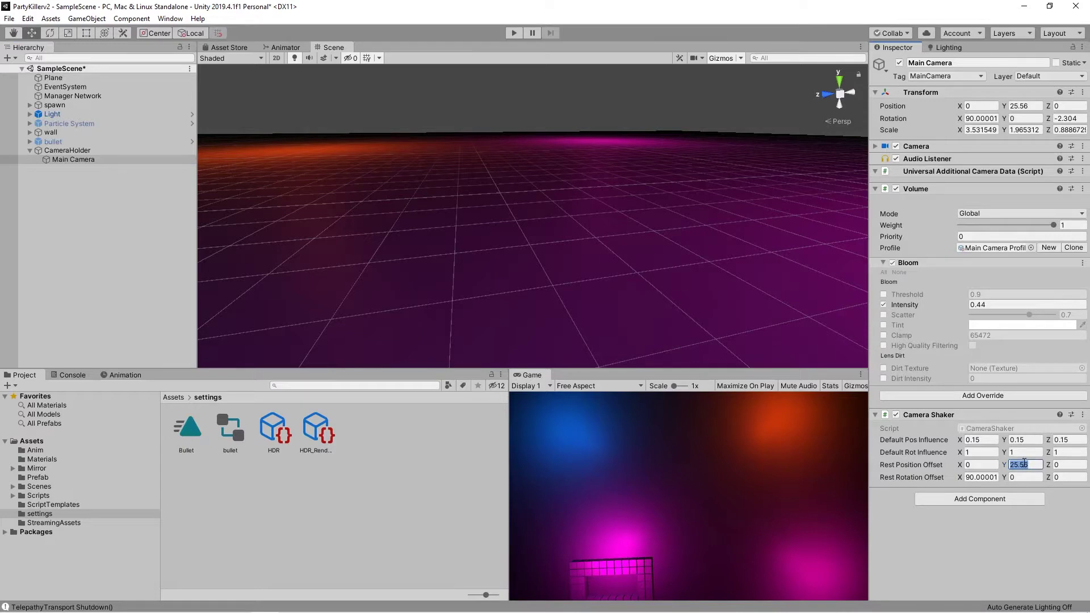
type("0")
key("Tab")
key("Tab")
type("0")
left_click(1029, 463)
left_click(979, 478)
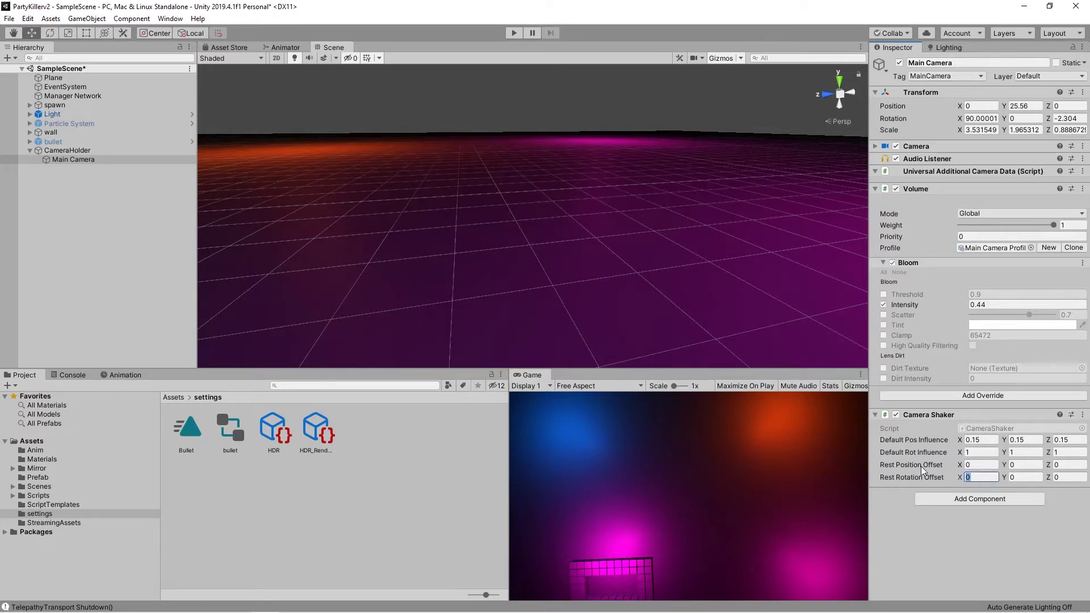
left_click(1071, 92)
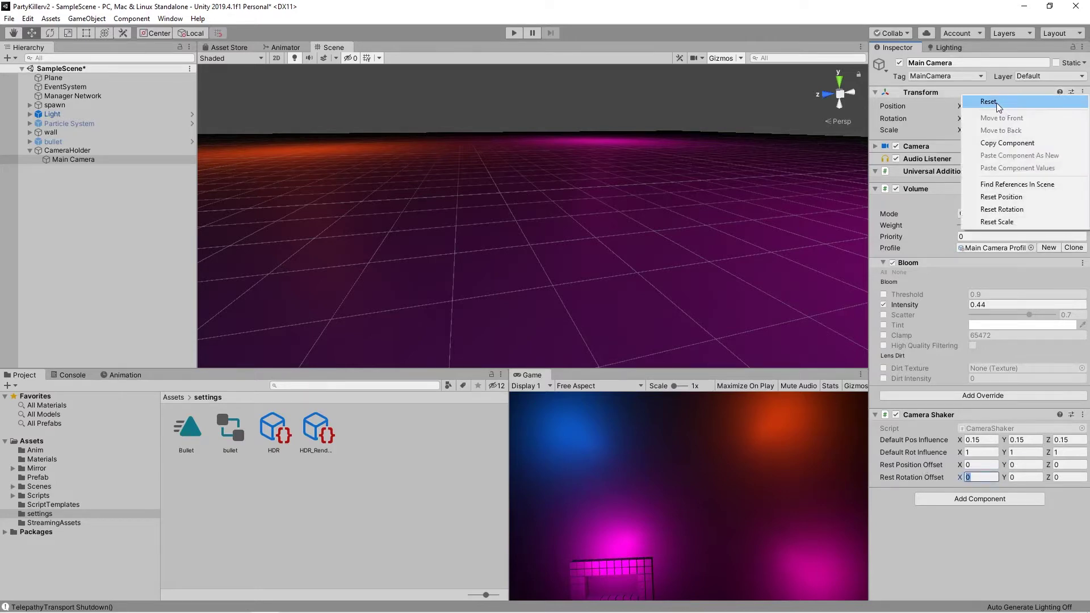
left_click(996, 103)
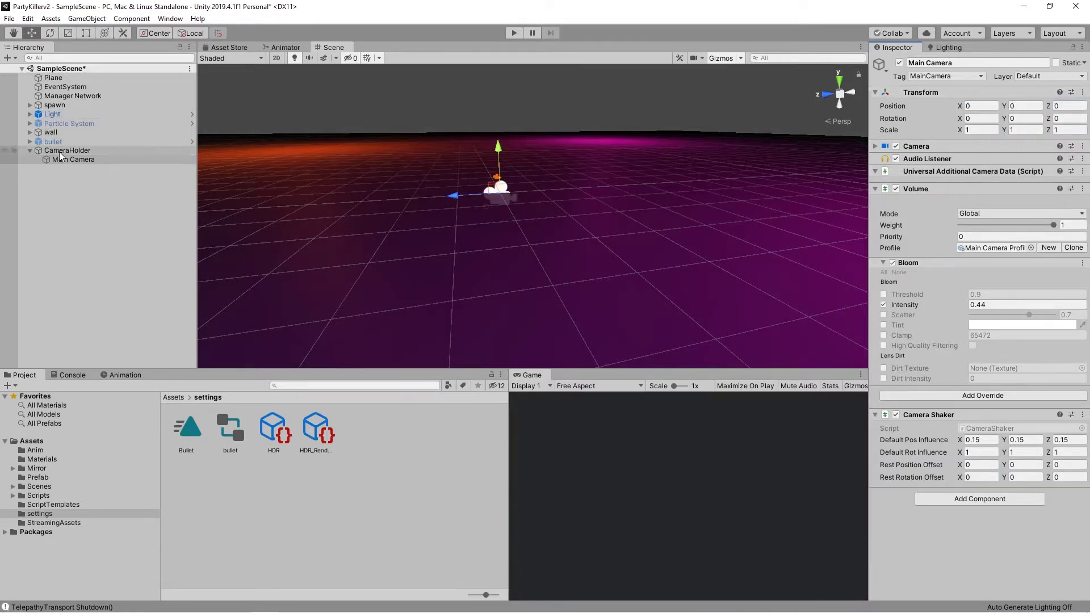
Set CameraHolder to position Y 25 and rotation X 90, then save the scene.
left_click(60, 151)
left_click(1027, 106)
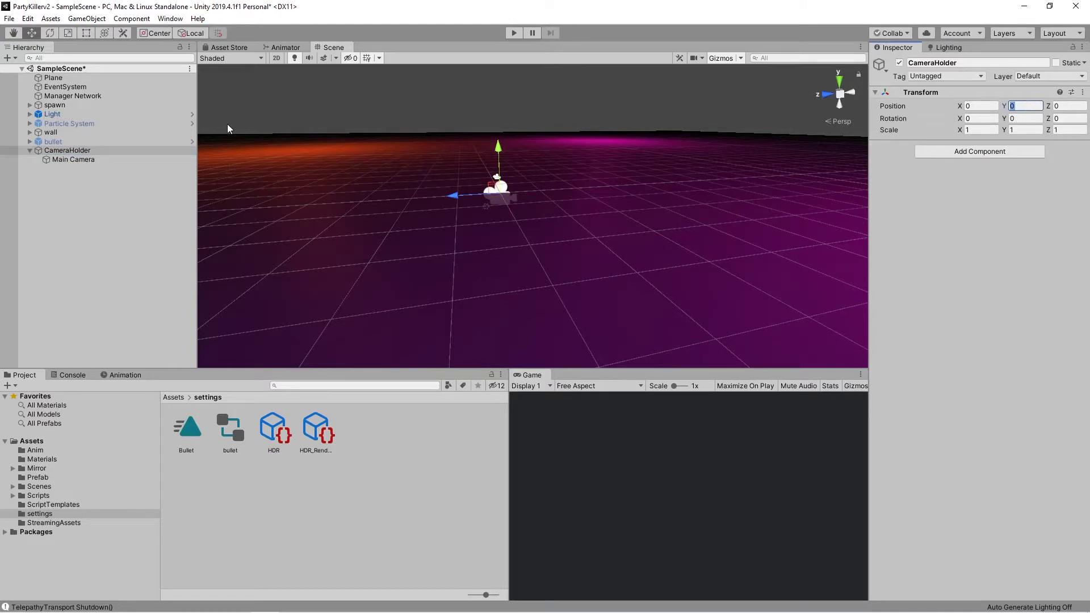
type("25")
left_click(976, 118)
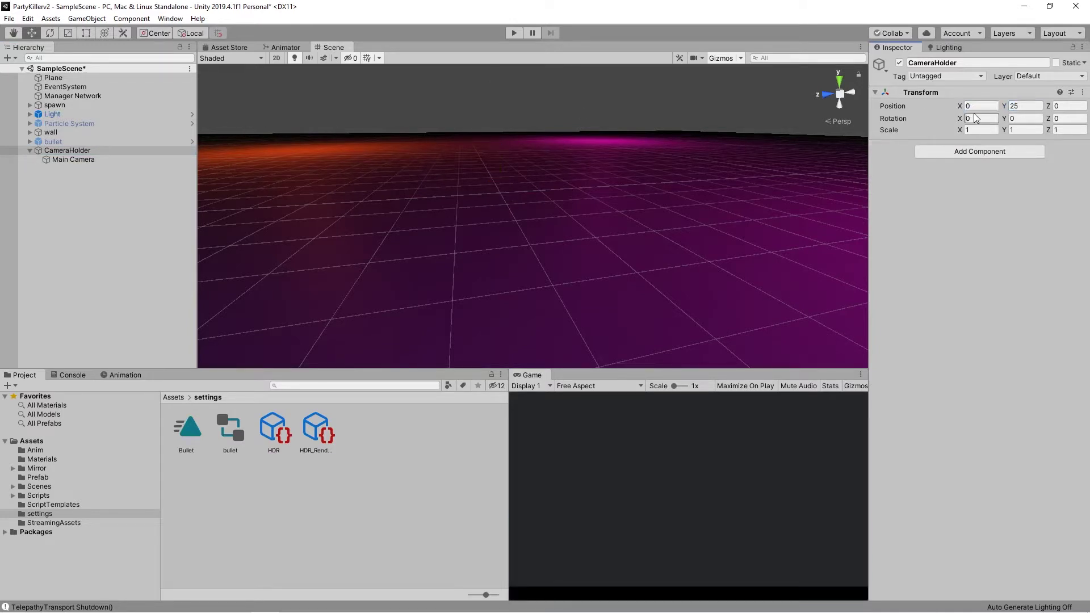
double_click(977, 117)
type("90")
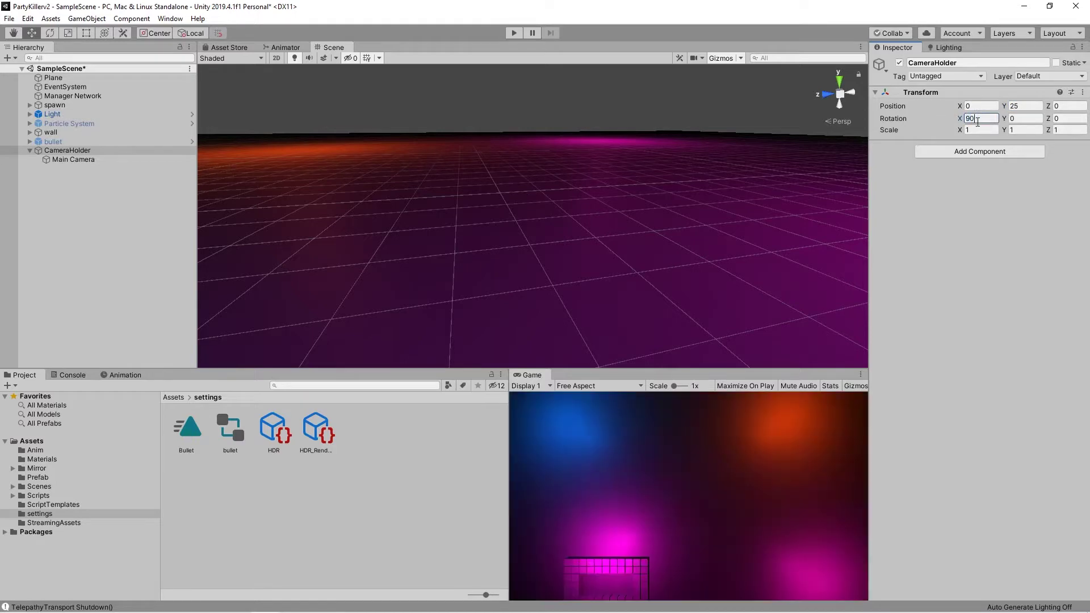
key("ctrl+s")
right_click_drag(513, 221, 803, 43)
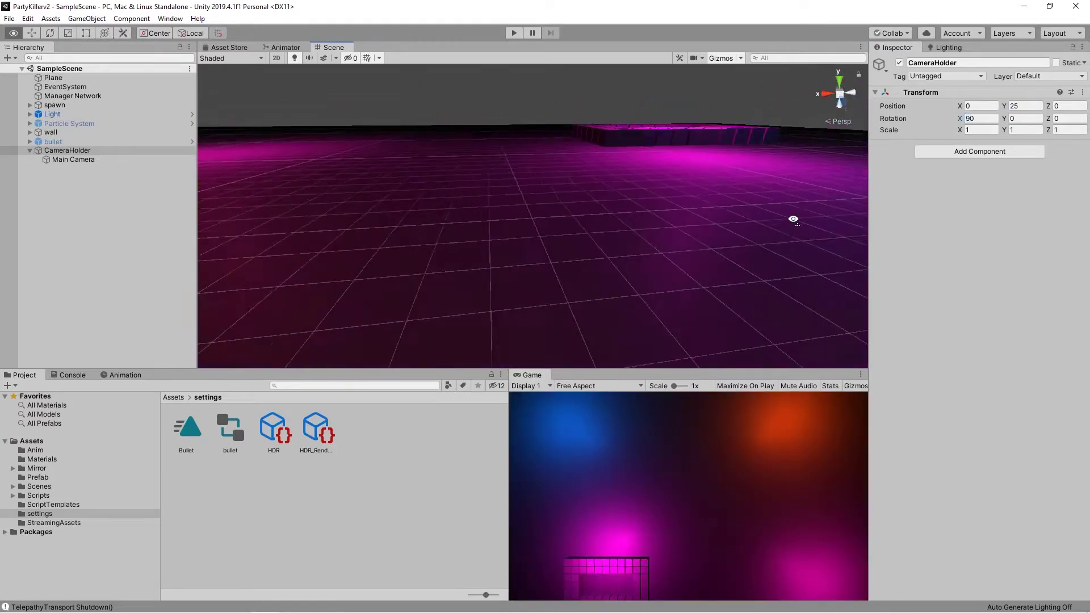
right_click_drag(579, 263, 498, 297)
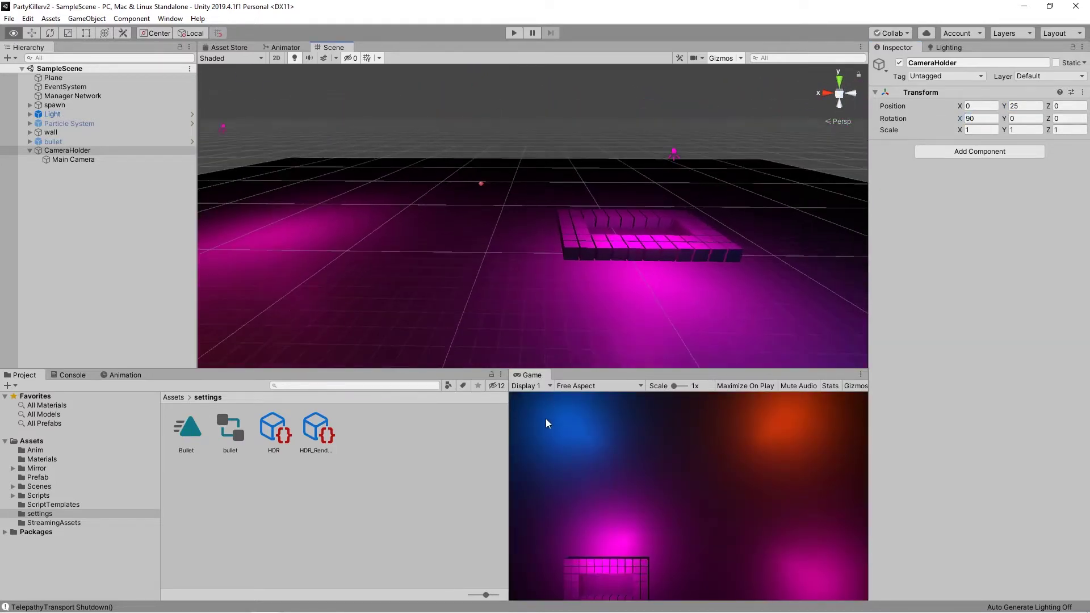
Test the game in play mode while flying around the blocks, then stop and open the Scripts folder.
left_click(516, 35)
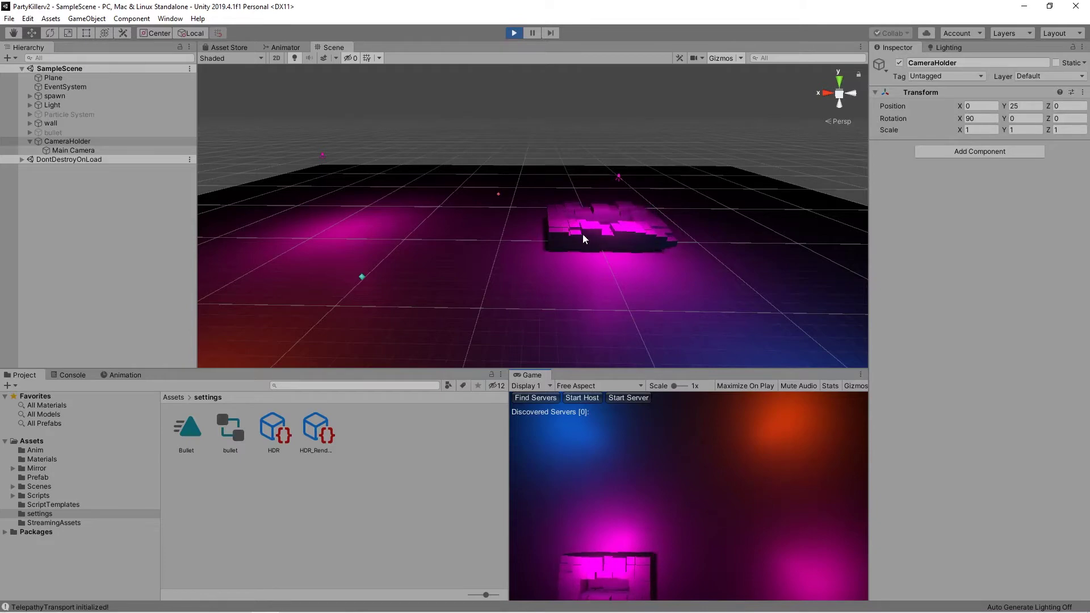
right_click_drag(616, 260, 655, 272)
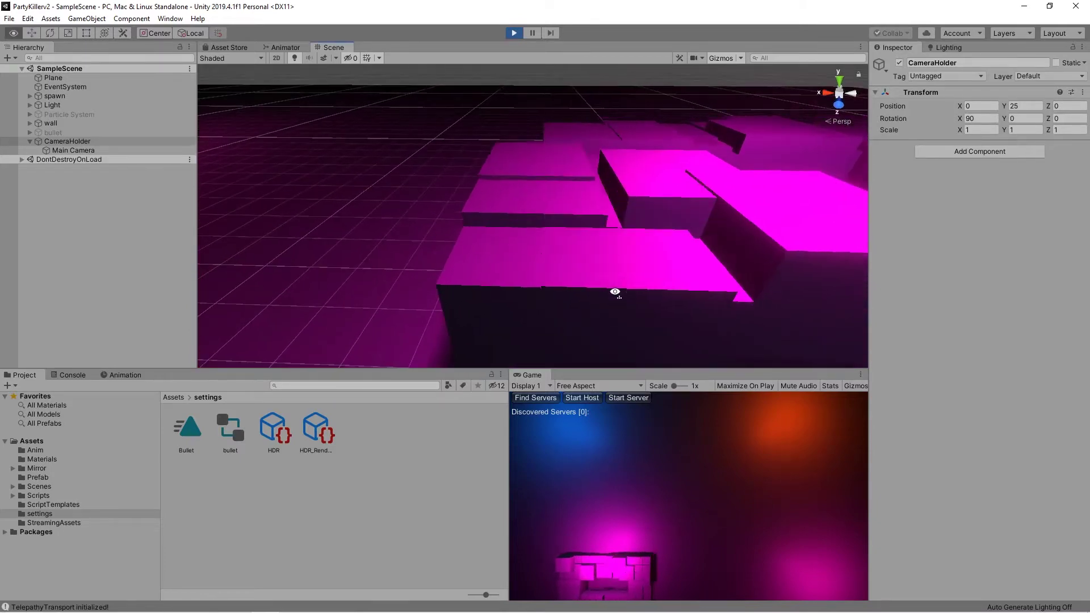
mouse_move(655, 271)
right_mouse_down()
mouse_move(890, 294)
mouse_move(912, 313)
right_mouse_up()
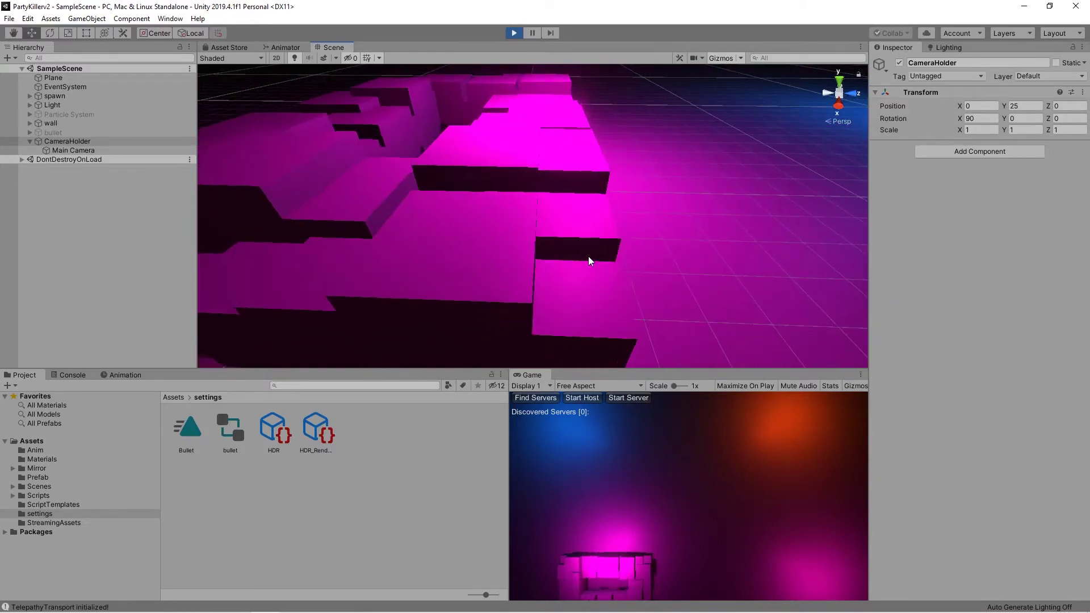
mouse_move(912, 313)
right_mouse_down()
mouse_move(628, 281)
mouse_move(655, 303)
mouse_move(495, 313)
mouse_move(305, 348)
mouse_move(409, 326)
mouse_move(547, 318)
mouse_move(643, 331)
mouse_move(403, 260)
mouse_move(540, 234)
mouse_move(501, 160)
mouse_move(512, 155)
mouse_move(504, 52)
right_mouse_up()
left_click(513, 33)
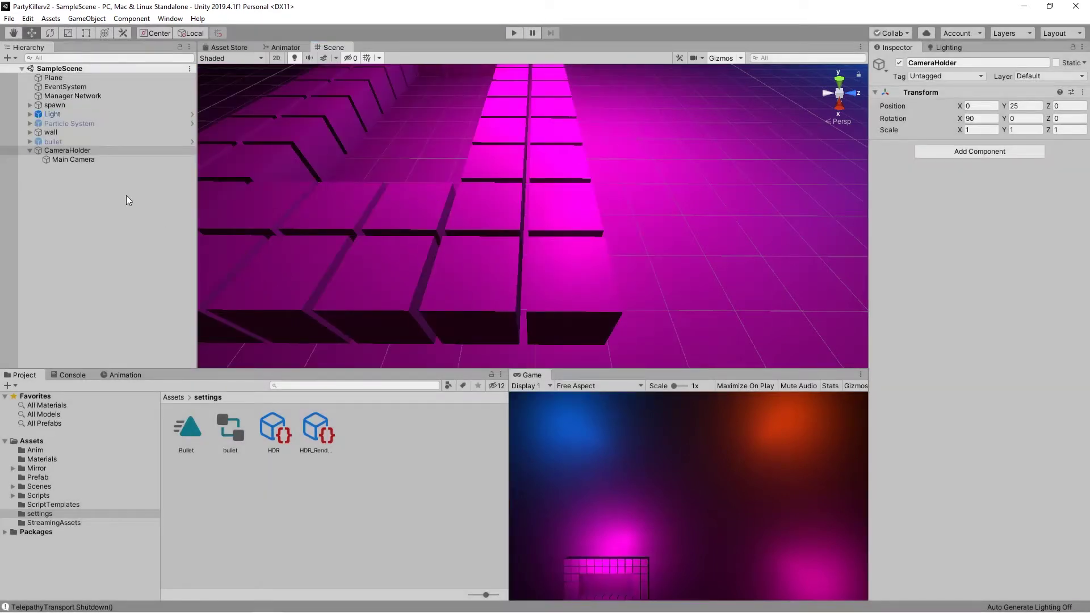
left_click(39, 495)
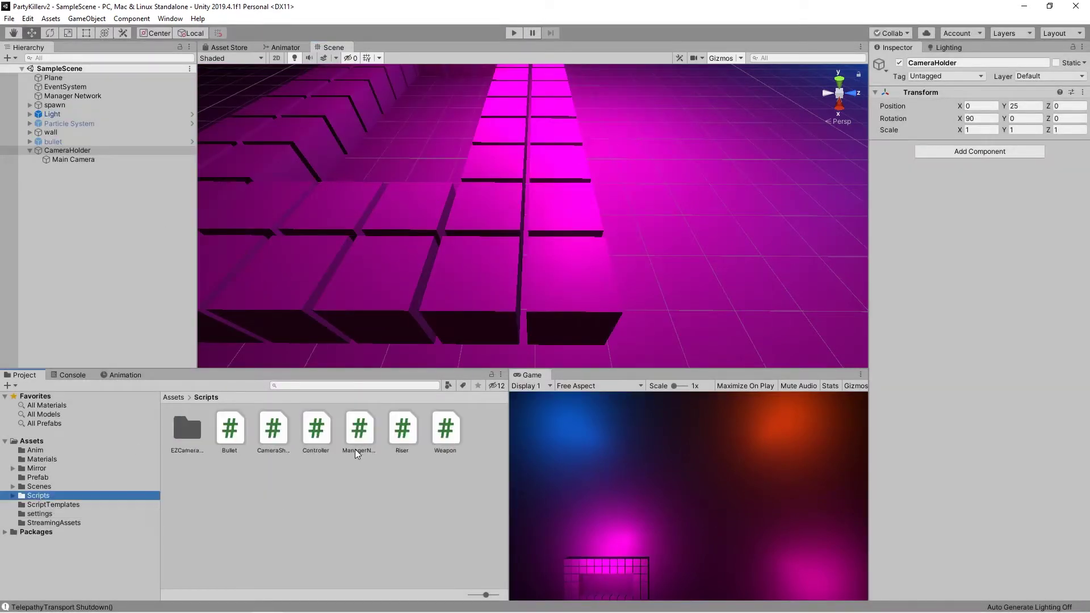
Change both 2f scale arguments on line 19 of Riser.cs to 1f and save the script.
double_click(409, 430)
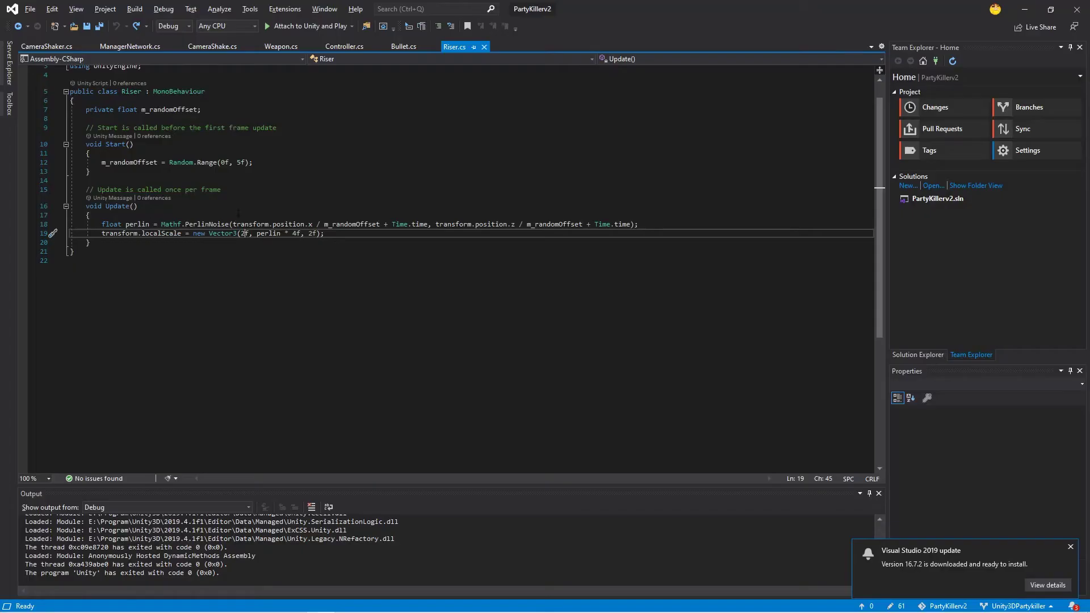
left_click_drag(102, 233, 342, 235)
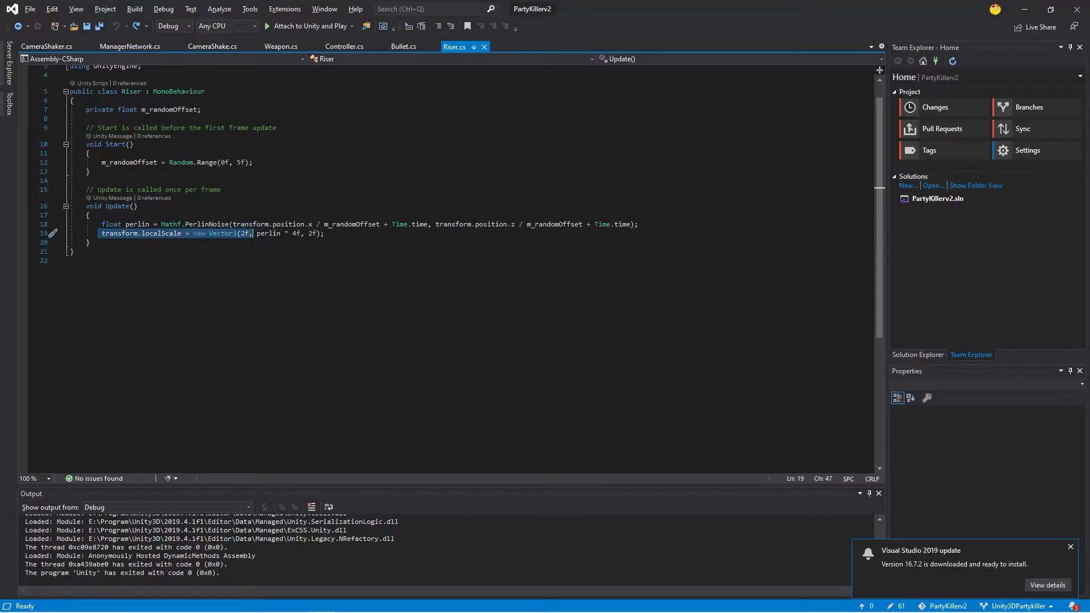
left_click(343, 235)
left_click(312, 233)
key("BackSpace")
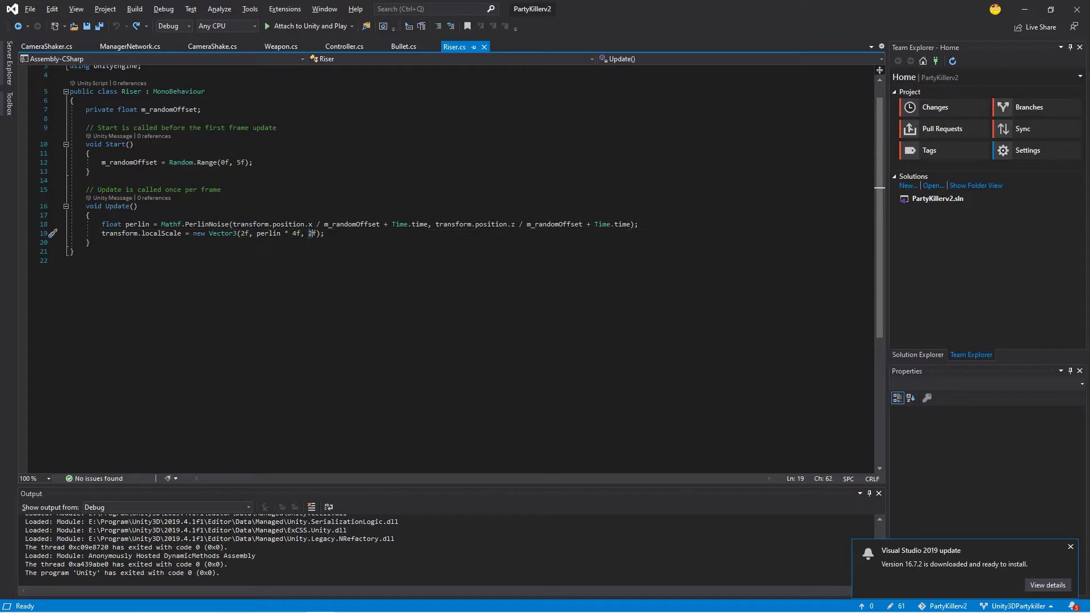
type("1")
left_click(244, 234)
key("BackSpace")
type("1")
key("End")
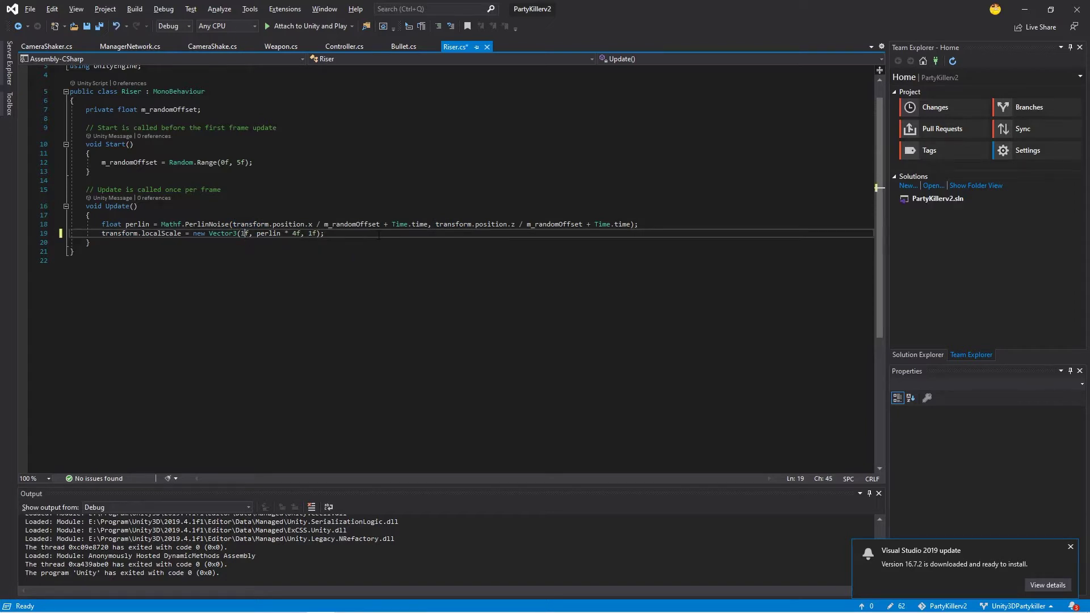
key("ctrl+s")
key("alt+Tab")
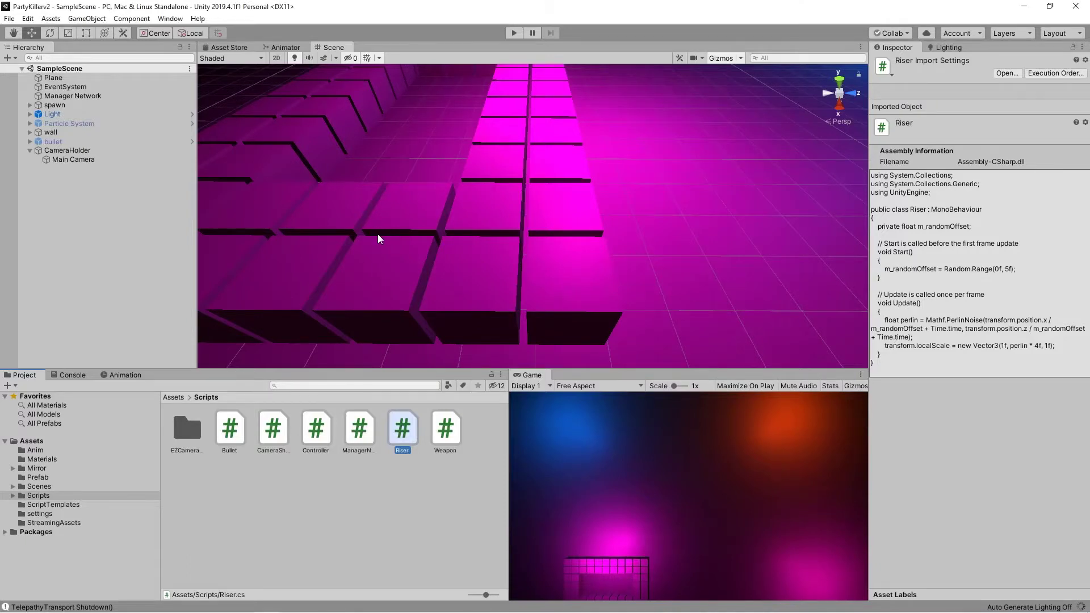
Test the rising blocks in play mode, orbiting around them for a close side view.
left_click(514, 34)
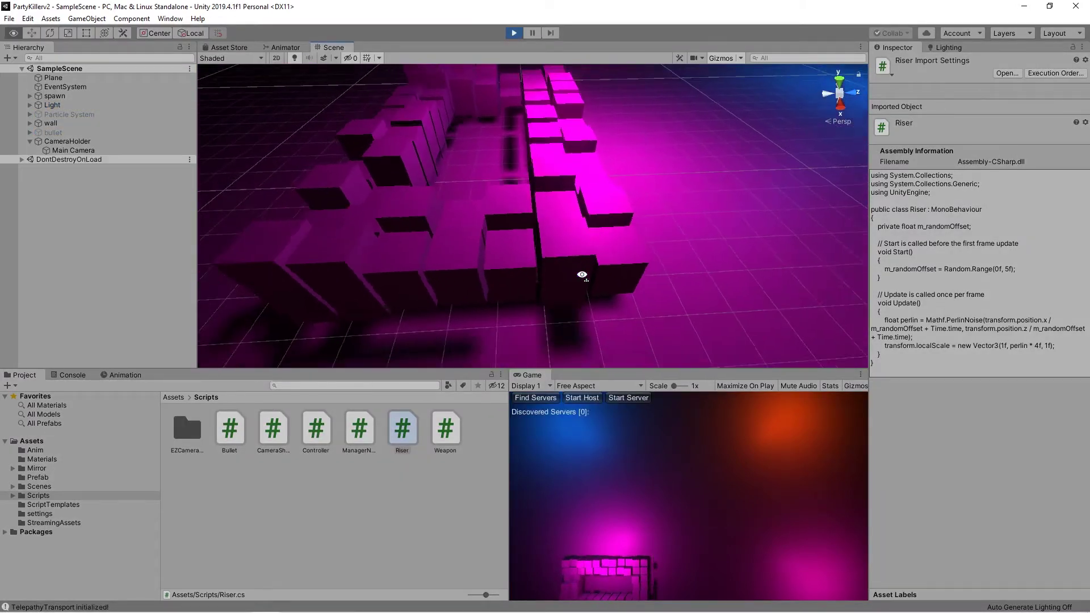
right_click_drag(582, 275, 569, 278)
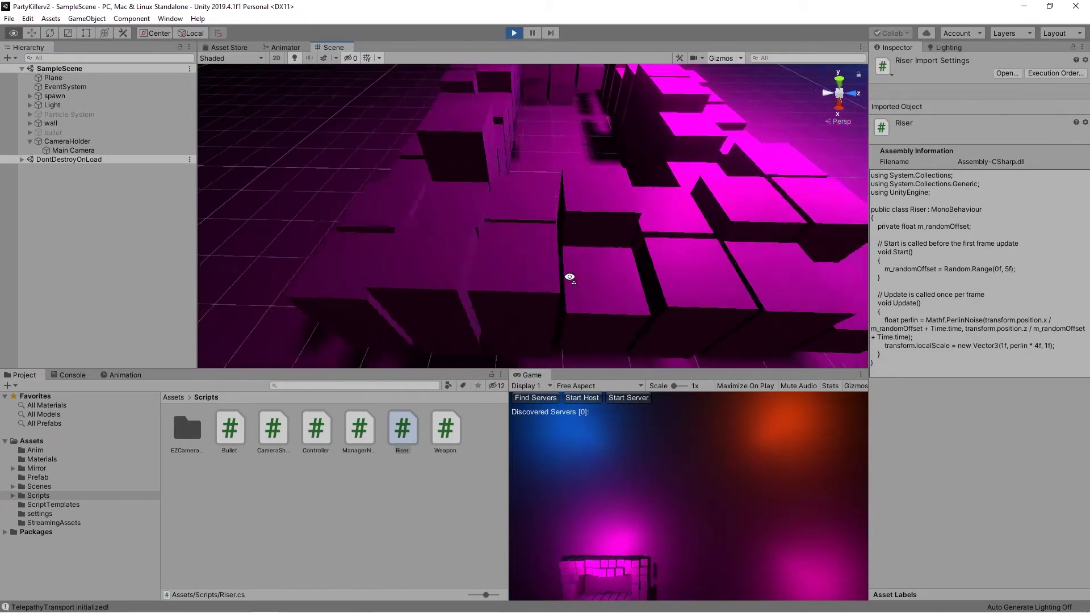
mouse_move(570, 277)
left_mouse_down("alt")
mouse_move(403, 304)
mouse_move(291, 284)
left_mouse_up("alt")
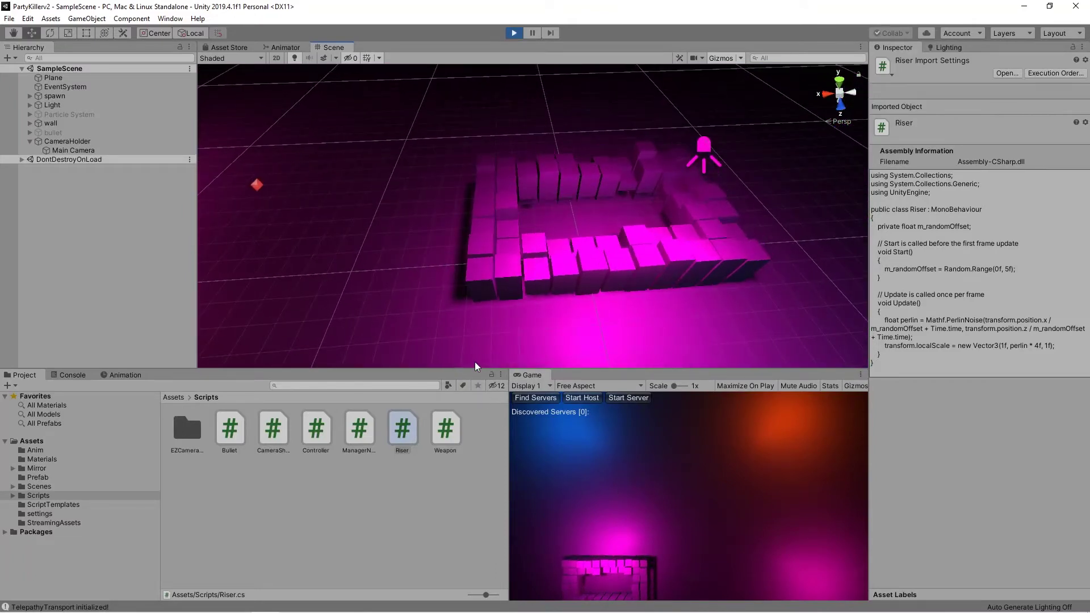
mouse_move(484, 294)
left_mouse_down("alt")
mouse_move(757, 326)
mouse_move(723, 319)
left_mouse_up("alt")
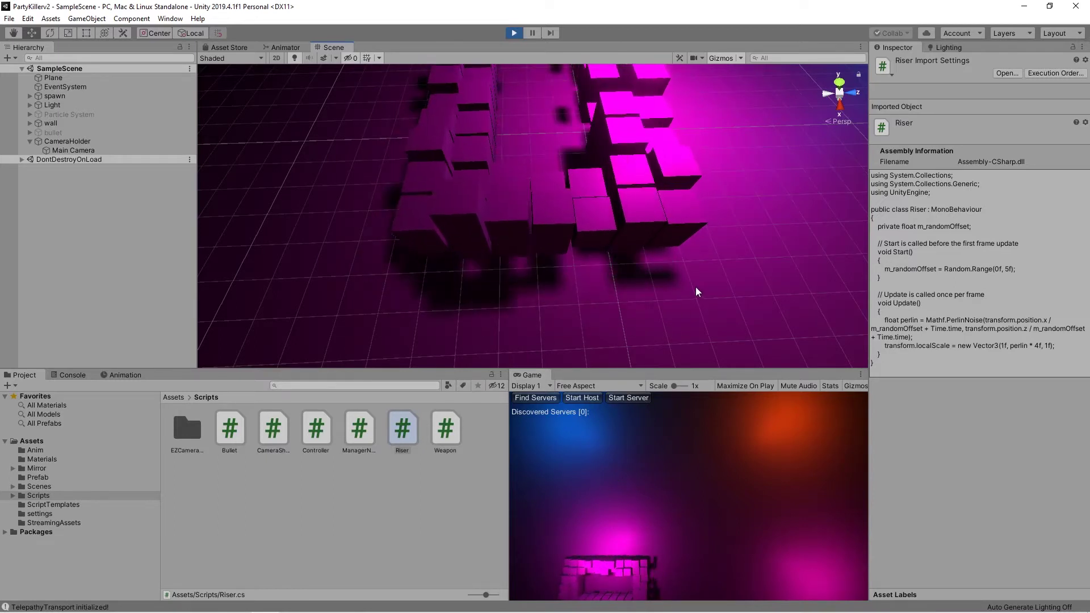
Stop play mode, open the Assets/settings folder and select the HDR pipeline asset.
left_click(513, 33)
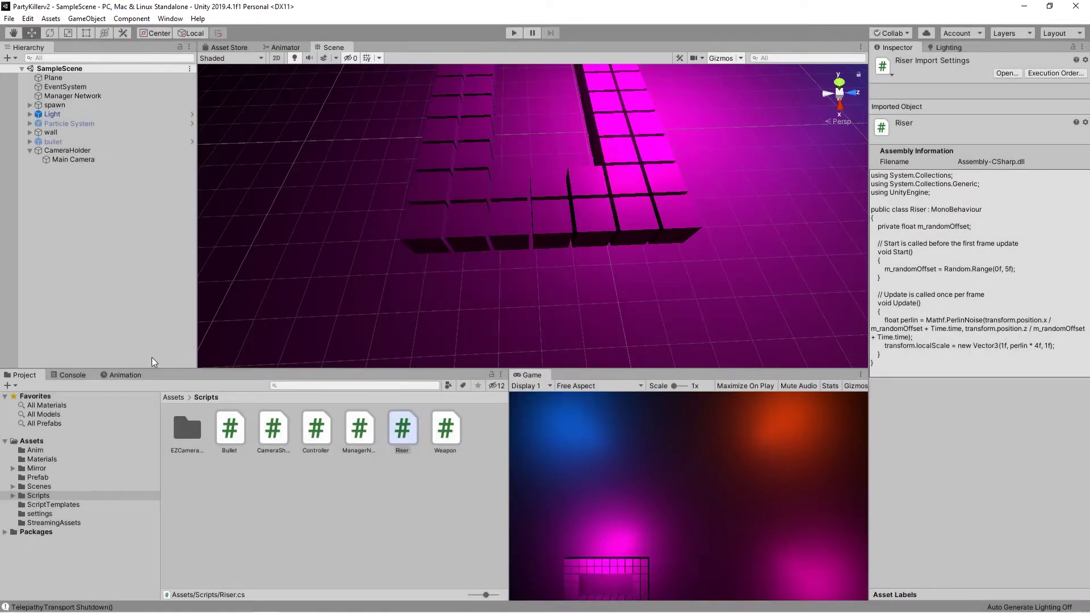
left_click(39, 514)
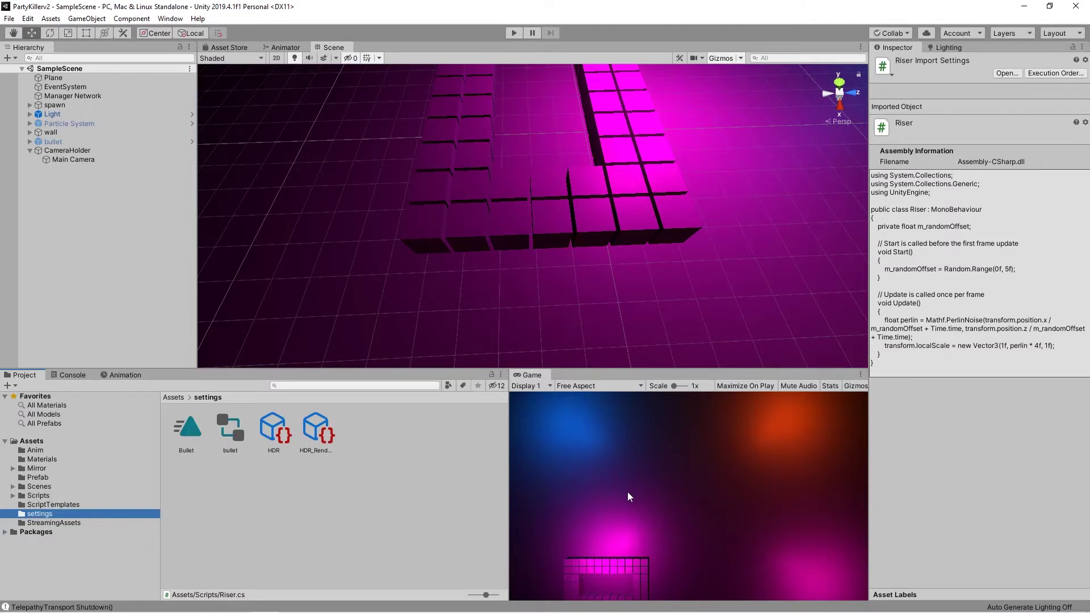
left_click(279, 434)
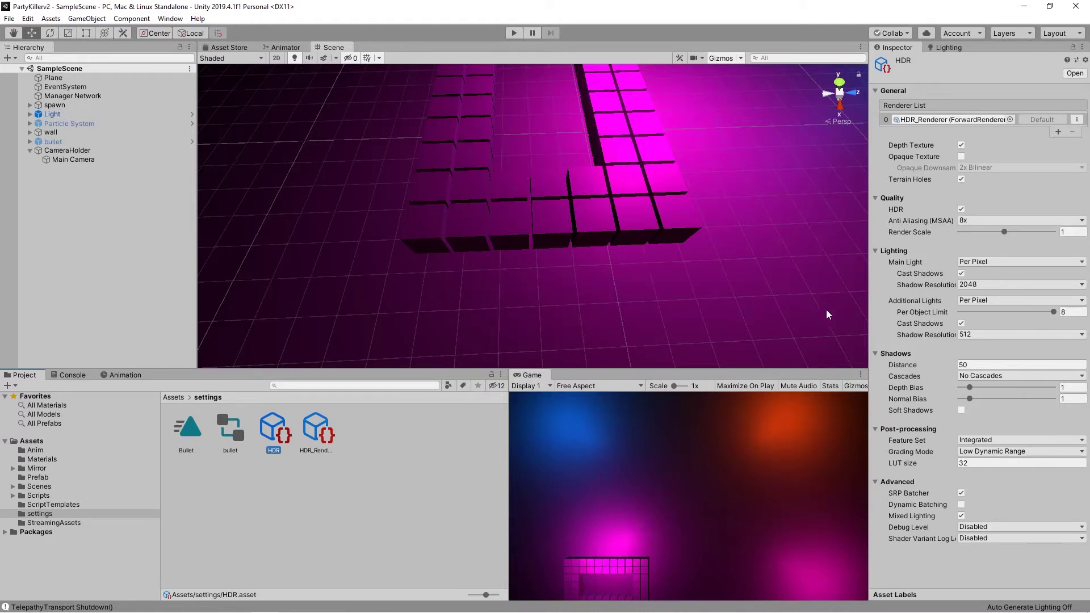
Set the Main Light and Additional Lights shadow resolutions in the HDR asset to 4096.
left_click(979, 285)
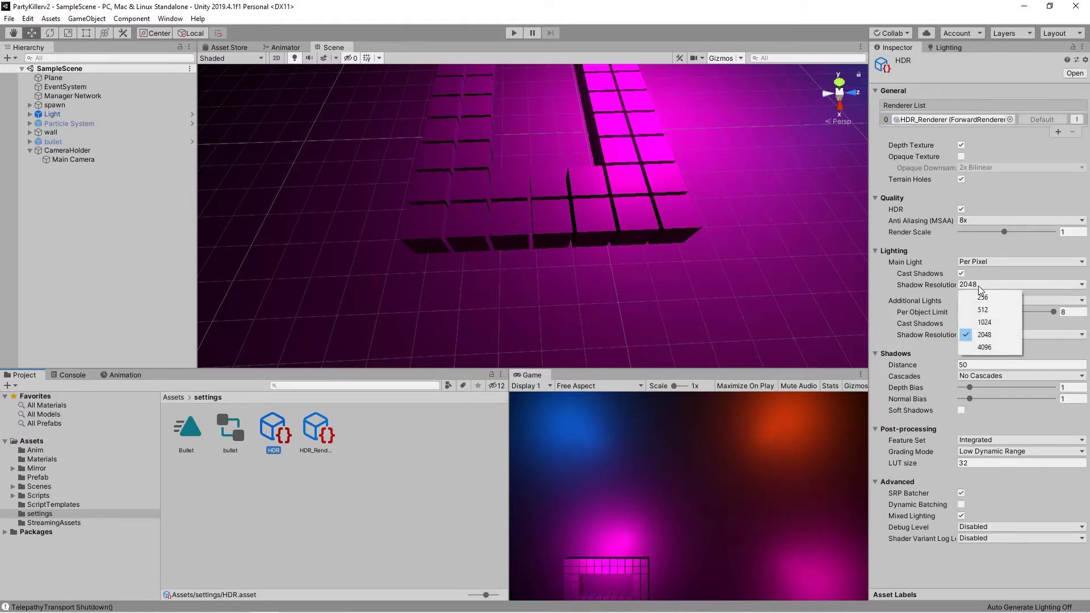
left_click(981, 290)
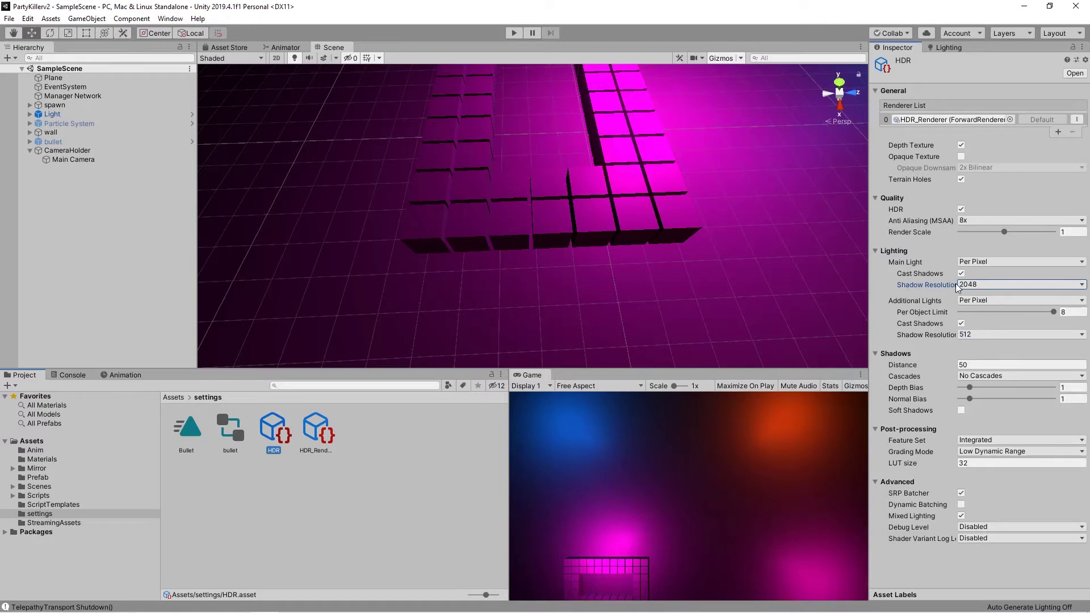
left_click(974, 334)
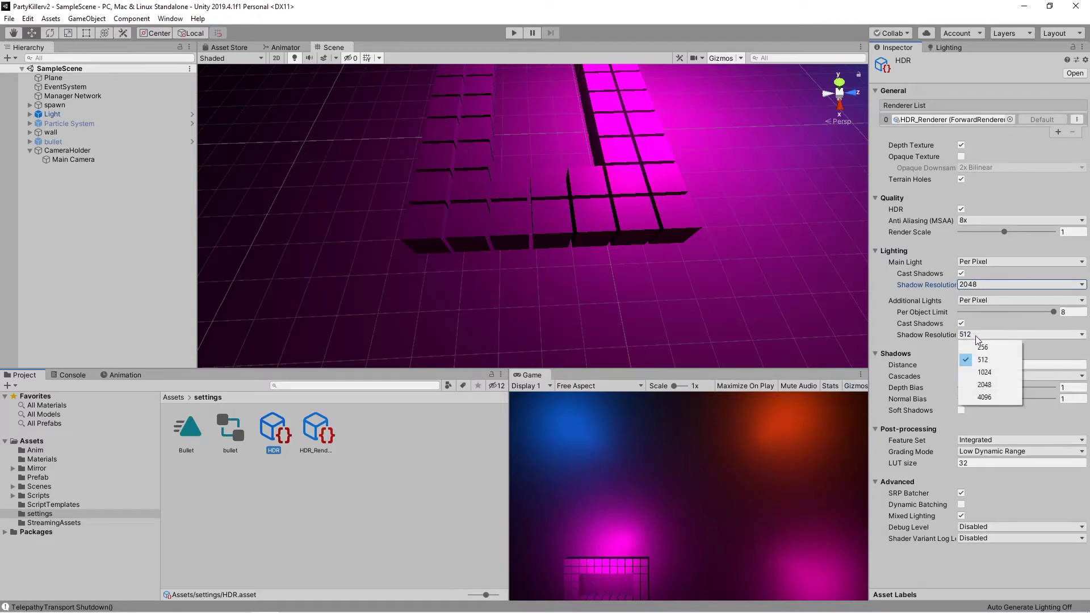
left_click(981, 387)
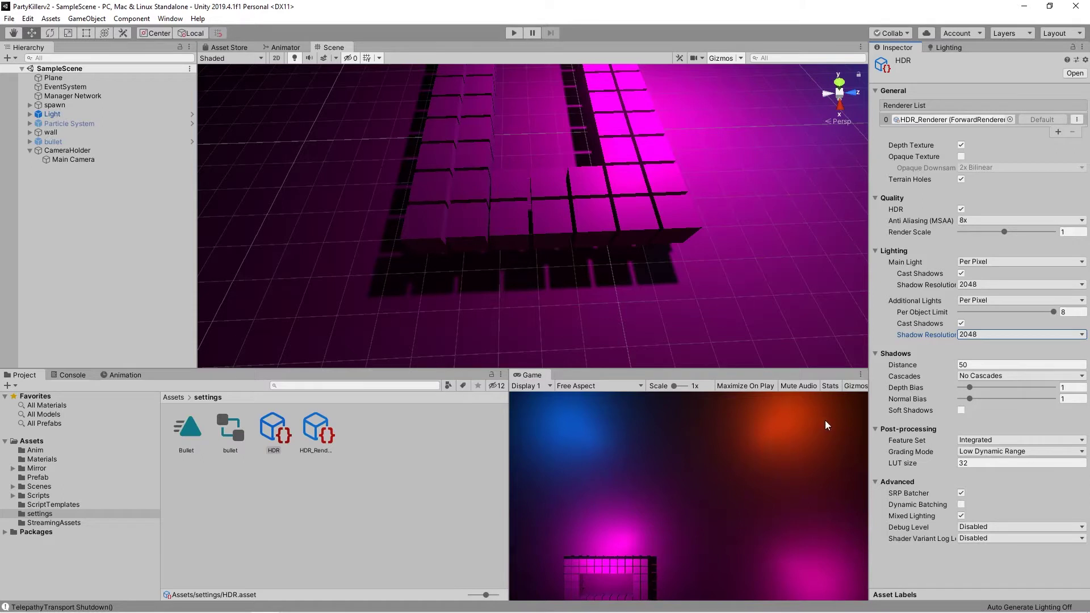
left_click(982, 335)
left_click(977, 387)
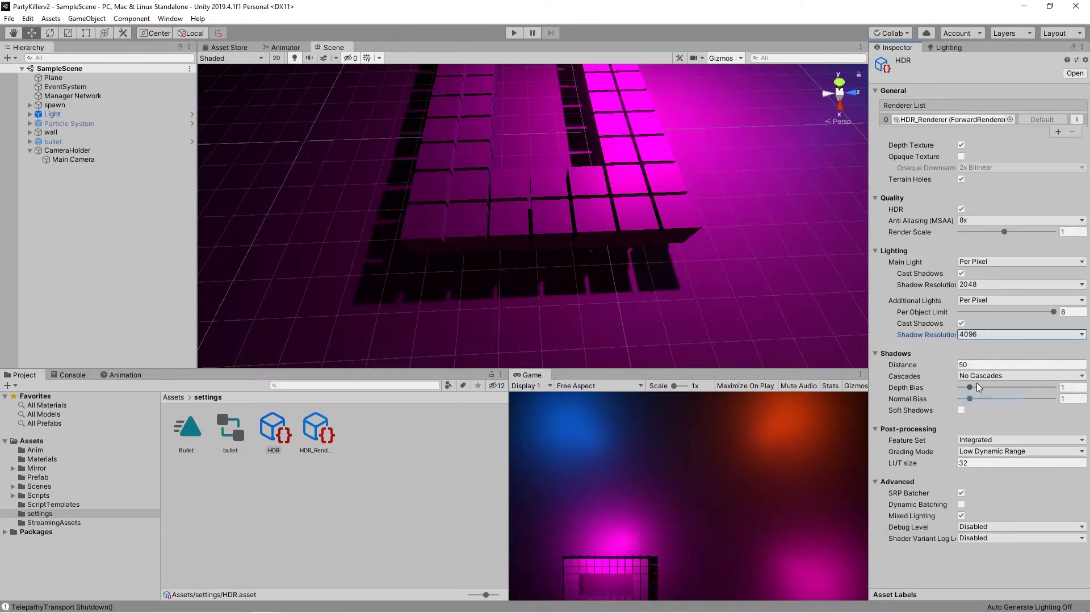
left_click(989, 285)
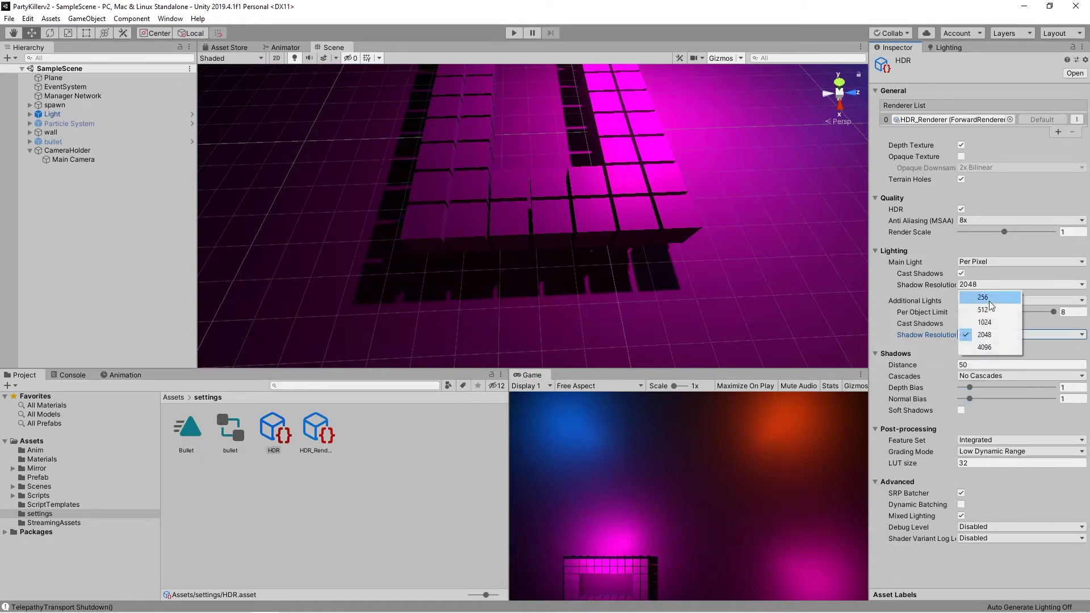
left_click(987, 350)
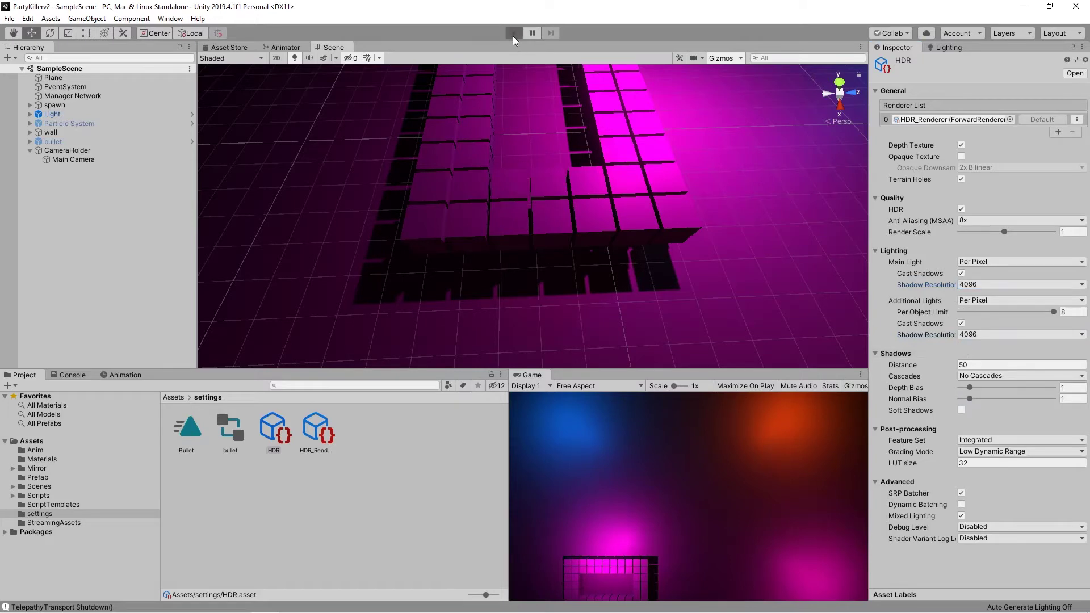
Enter play mode and lower both main and additional light shadow resolutions to 2048.
left_click(513, 36)
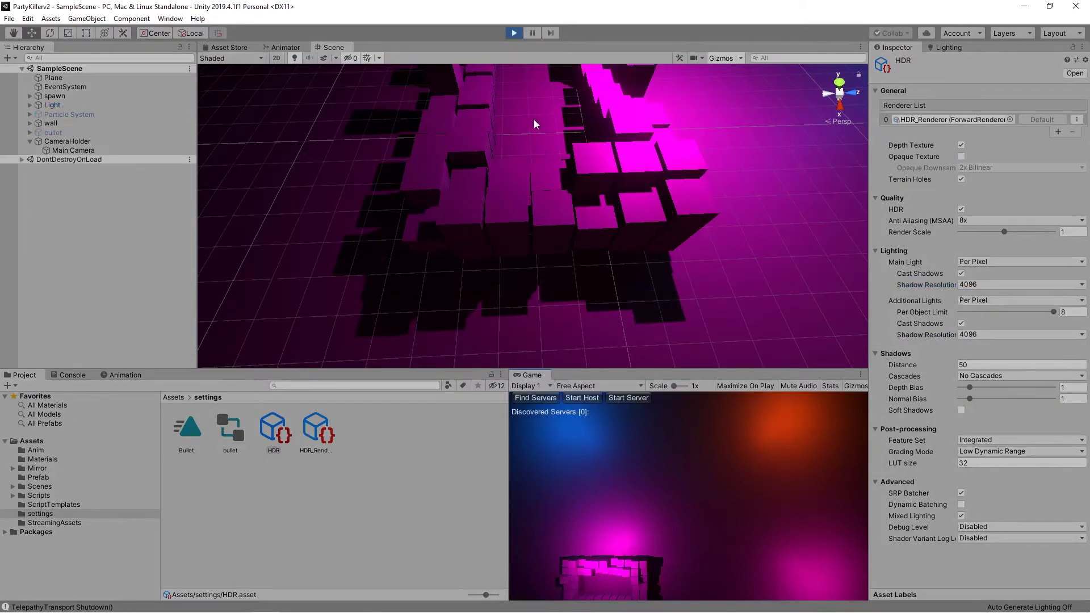
right_click_drag(634, 356, 602, 355)
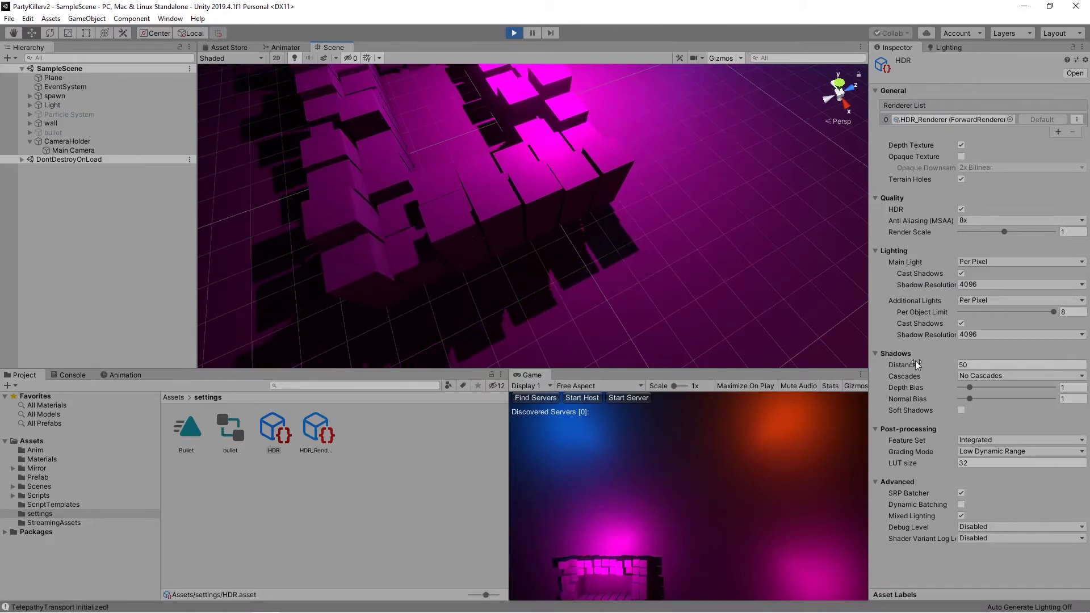
left_click(982, 284)
left_click(977, 333)
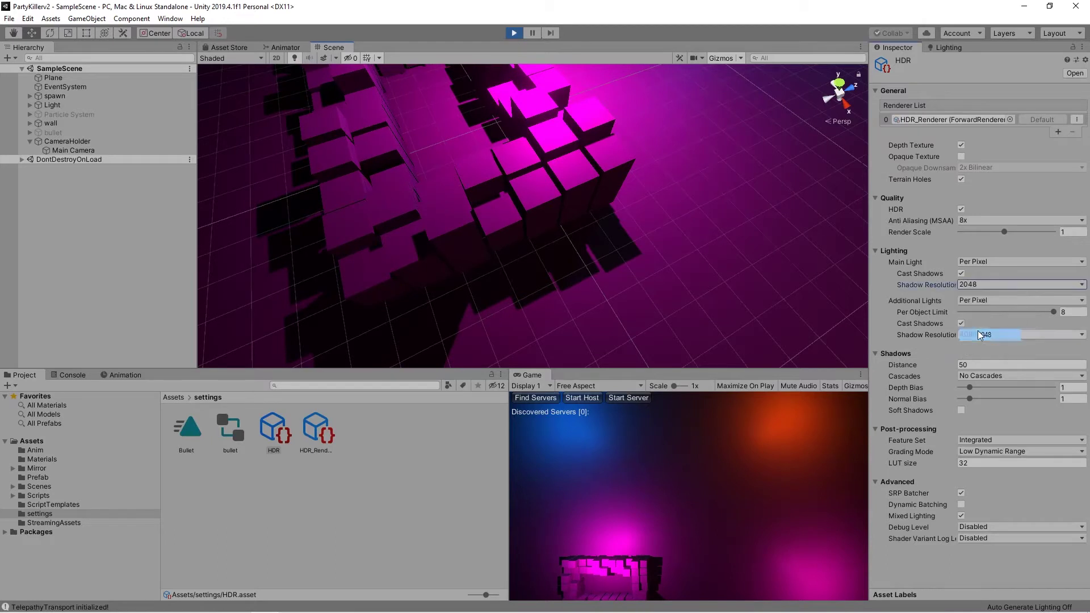
left_click(981, 333)
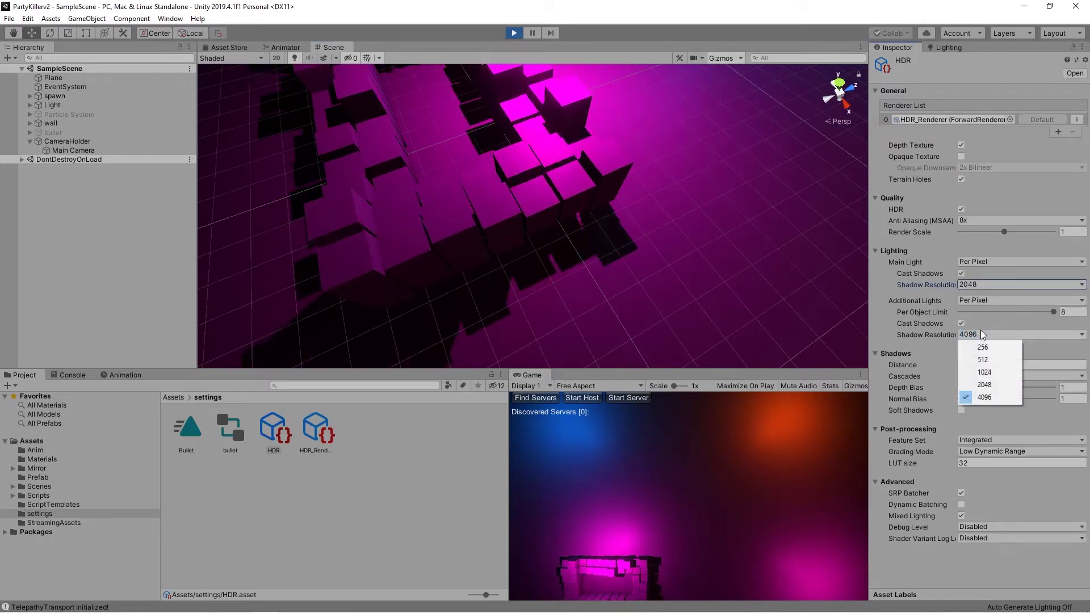
left_click(984, 385)
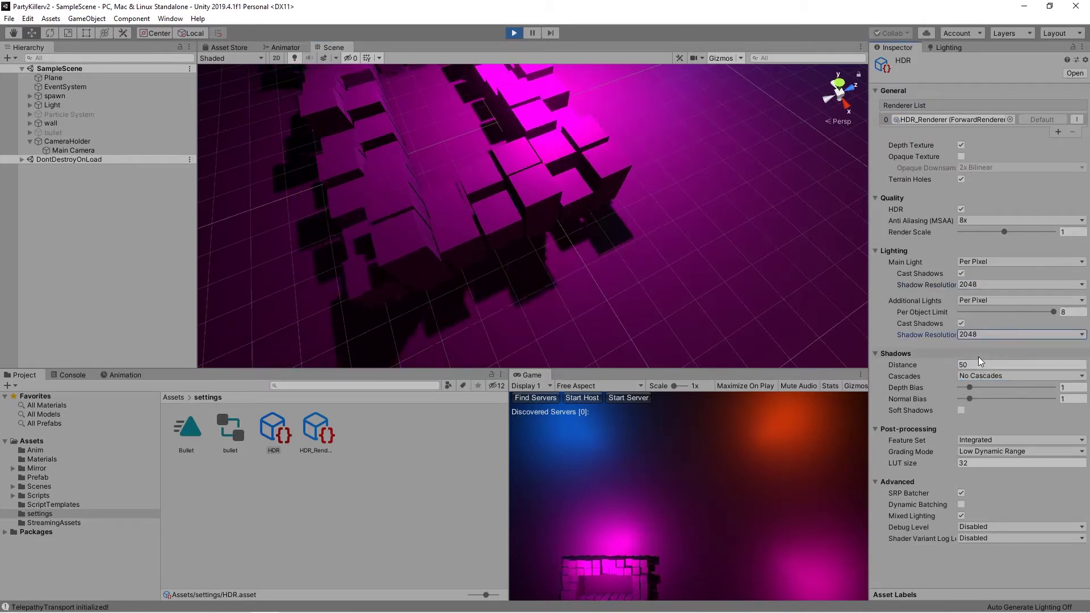
Try main light shadows at 256, then settle on 1024 for additional lights and 2048 for main.
left_click(983, 284)
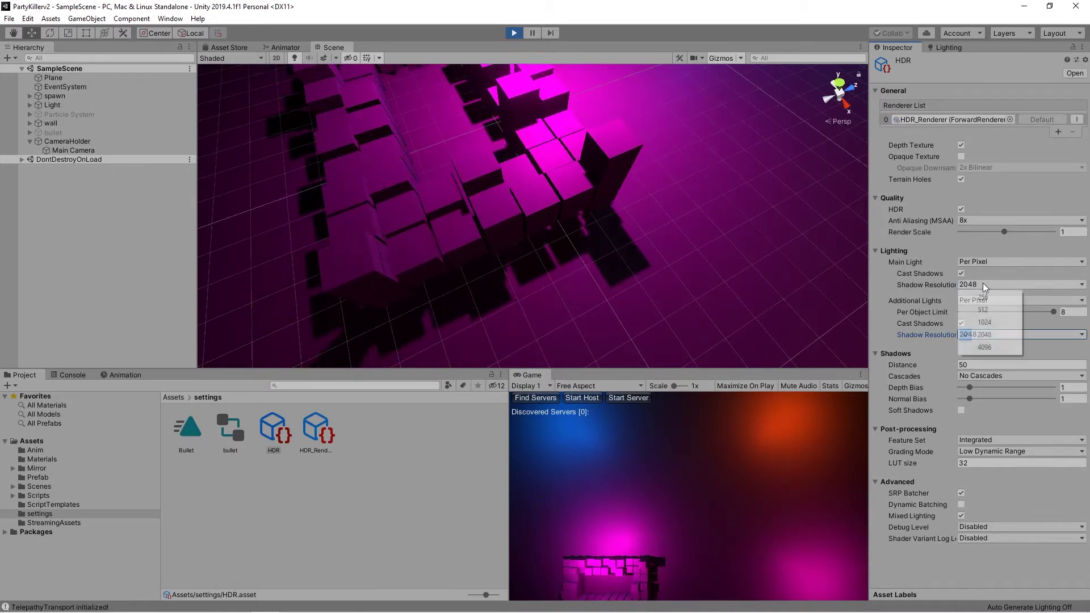
left_click(984, 297)
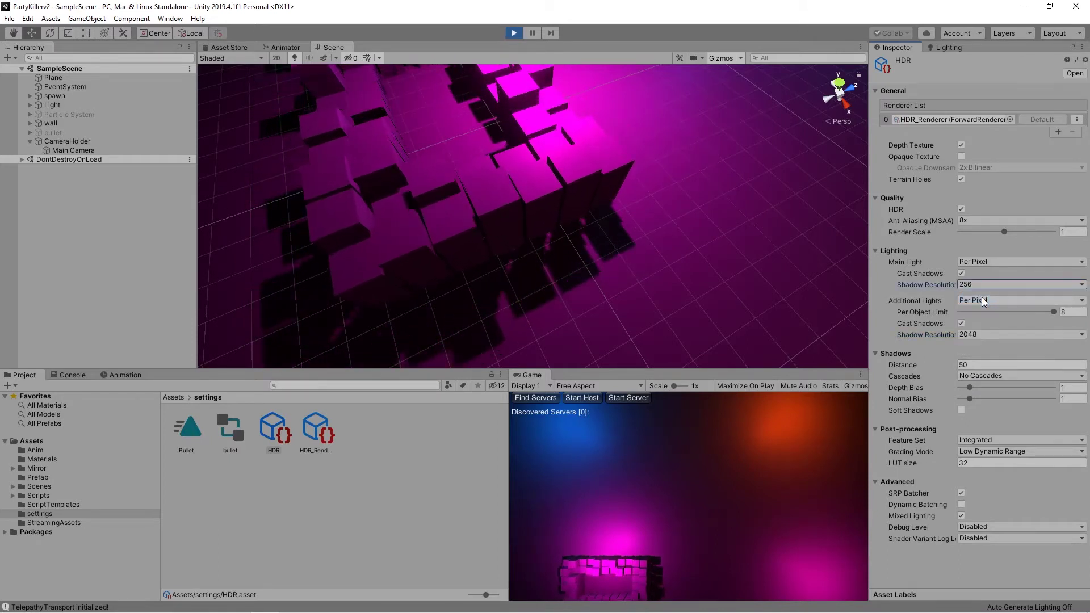
left_click(983, 336)
left_click(980, 368)
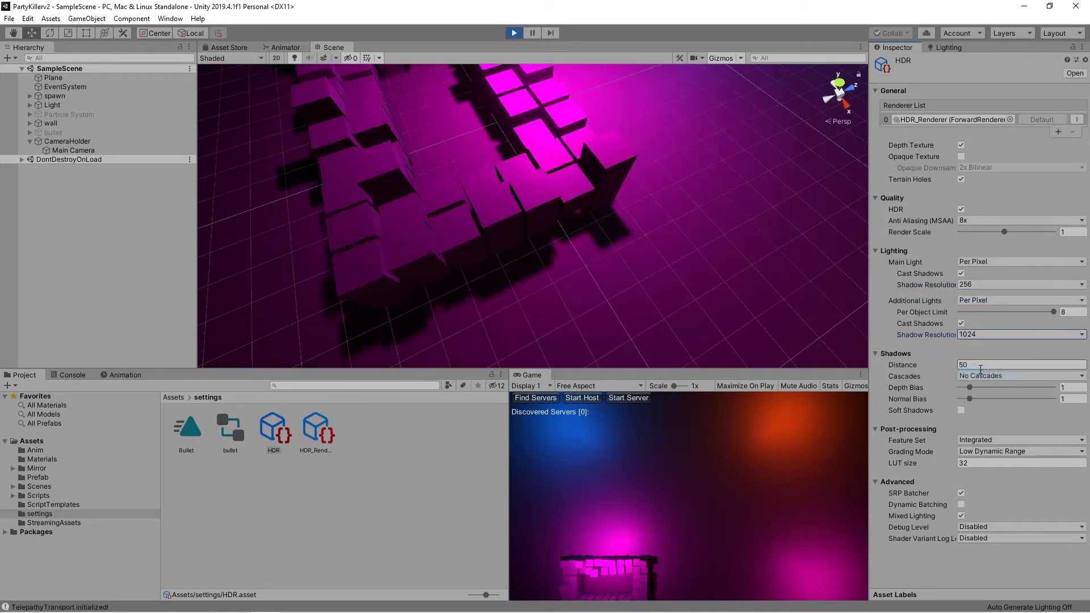
left_click(973, 285)
left_click(979, 335)
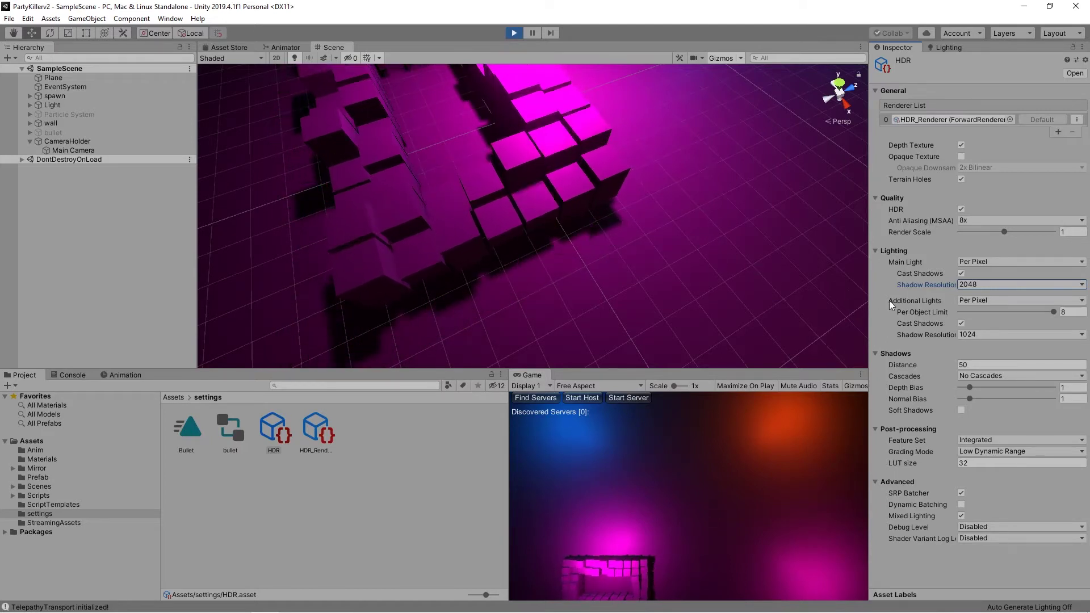
Toggle additional light shadows off and back on, save, and exit play mode.
left_click(961, 323)
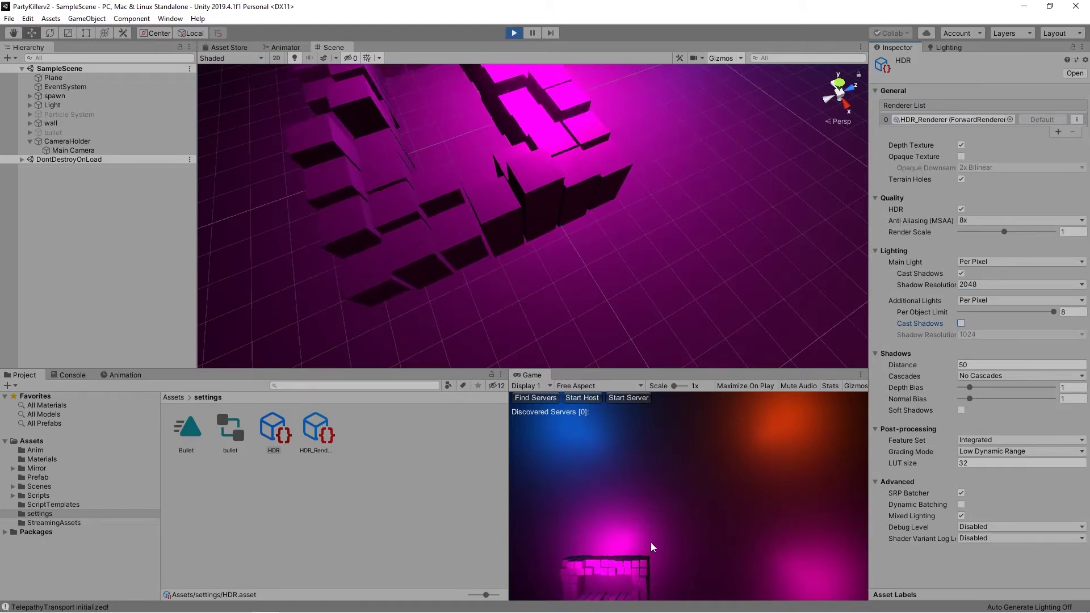
left_click(961, 323)
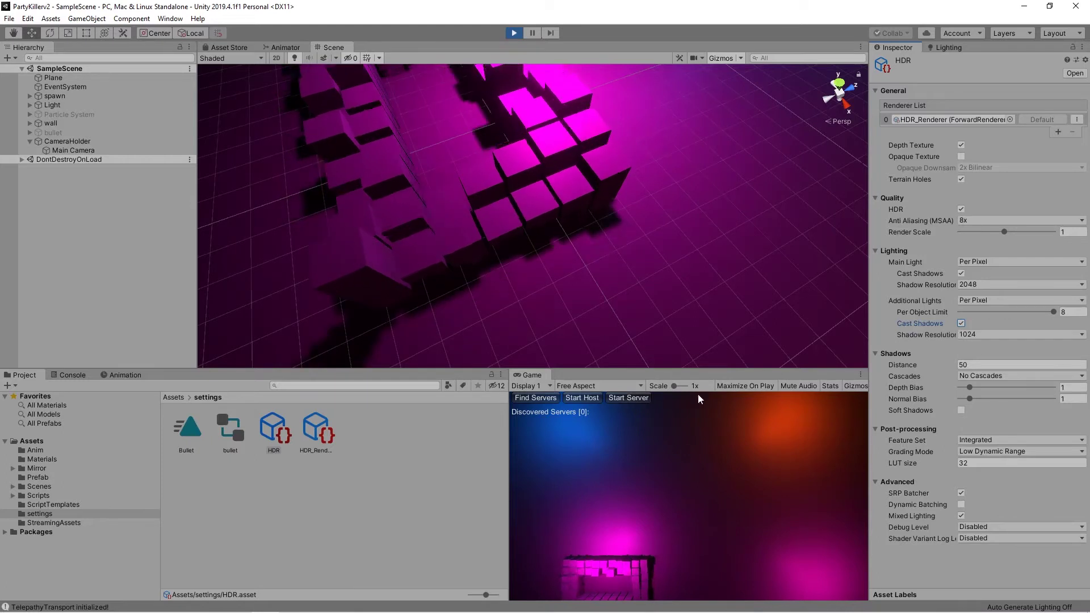
key("ctrl+s")
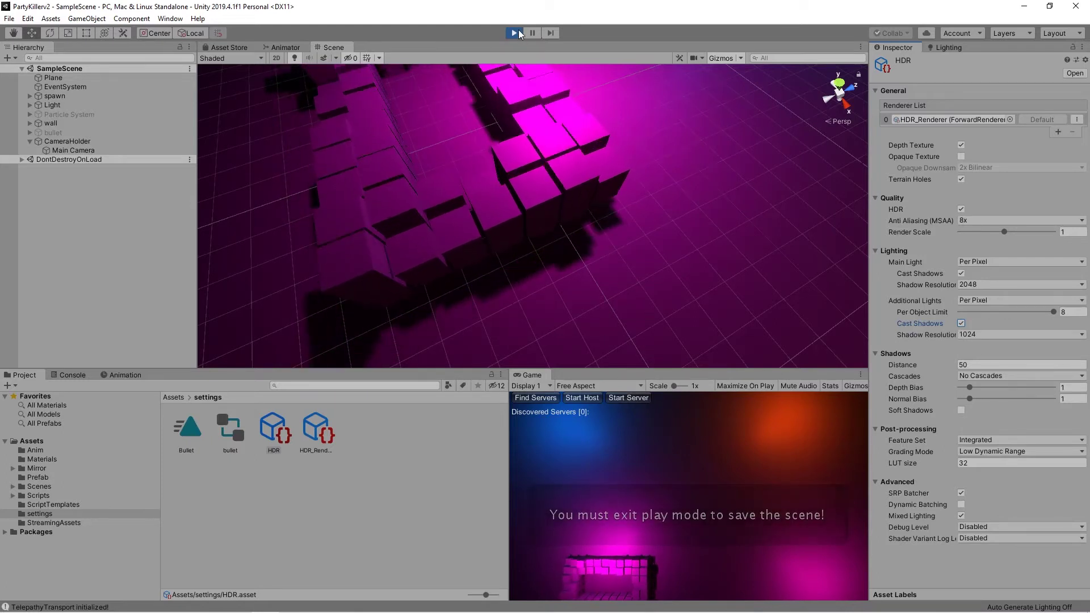
key("ctrl+p")
Set additional lights shadow resolution to 2048, keep the main light at 2048, and look over the blocks.
left_click(986, 284)
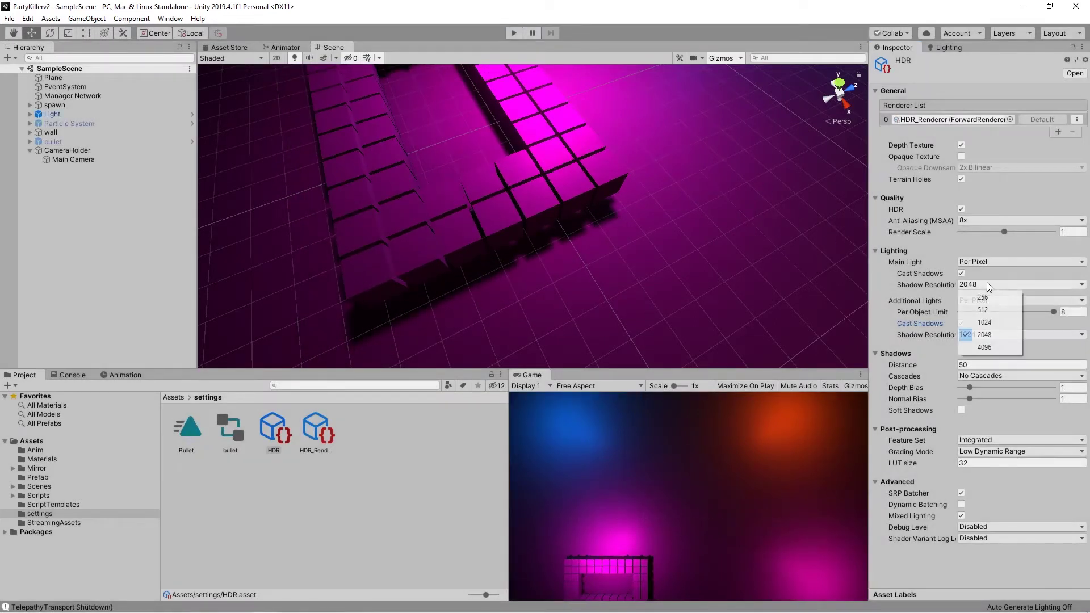
left_click(985, 335)
left_click(983, 335)
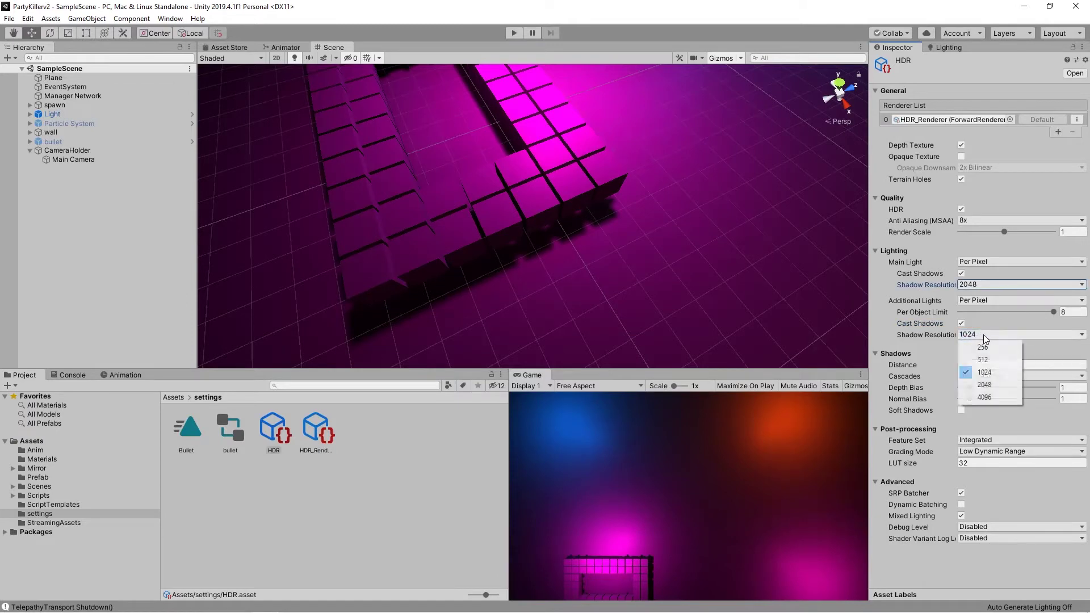
left_click(984, 384)
mouse_move(582, 284)
right_mouse_down()
mouse_move(520, 291)
mouse_move(732, 235)
right_mouse_up()
scroll(732, 235, "down", 3)
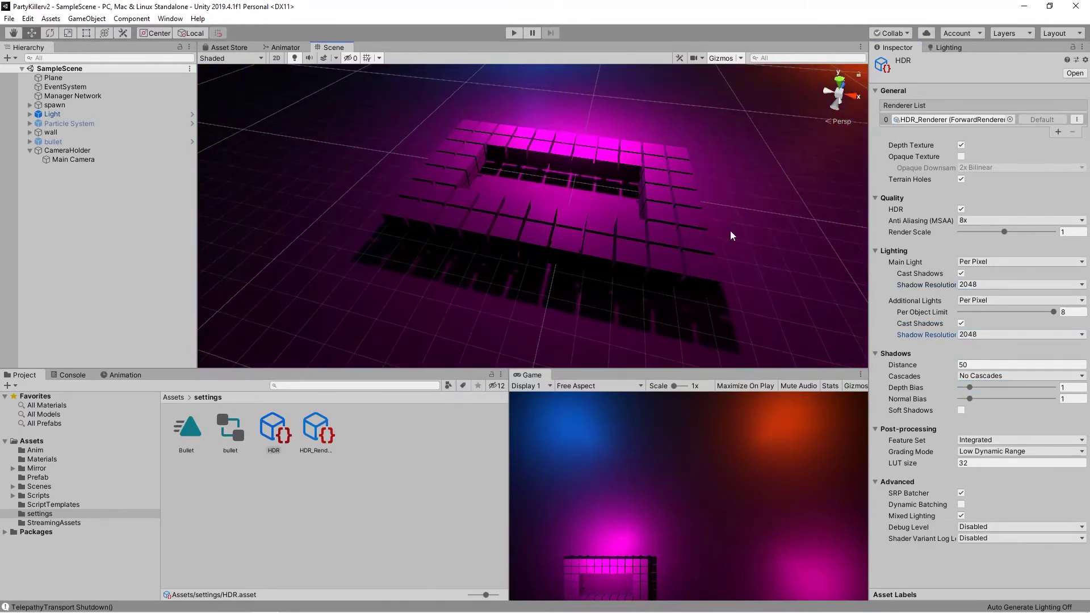
mouse_move(533, 302)
right_mouse_down()
mouse_move(463, 317)
mouse_move(687, 292)
mouse_move(766, 304)
right_mouse_up()
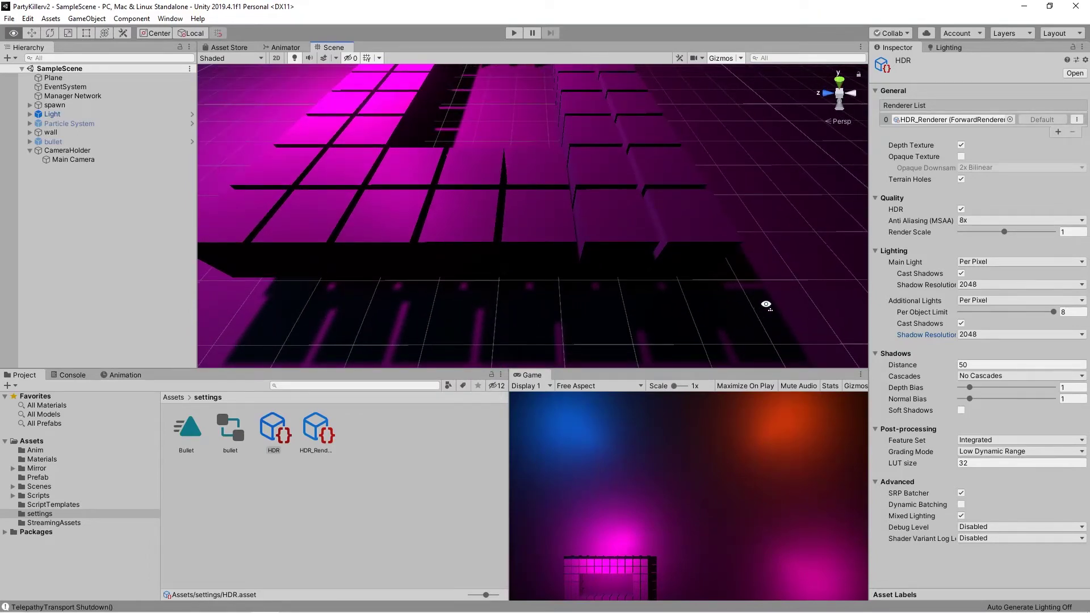
right_click_drag(766, 305, 767, 306)
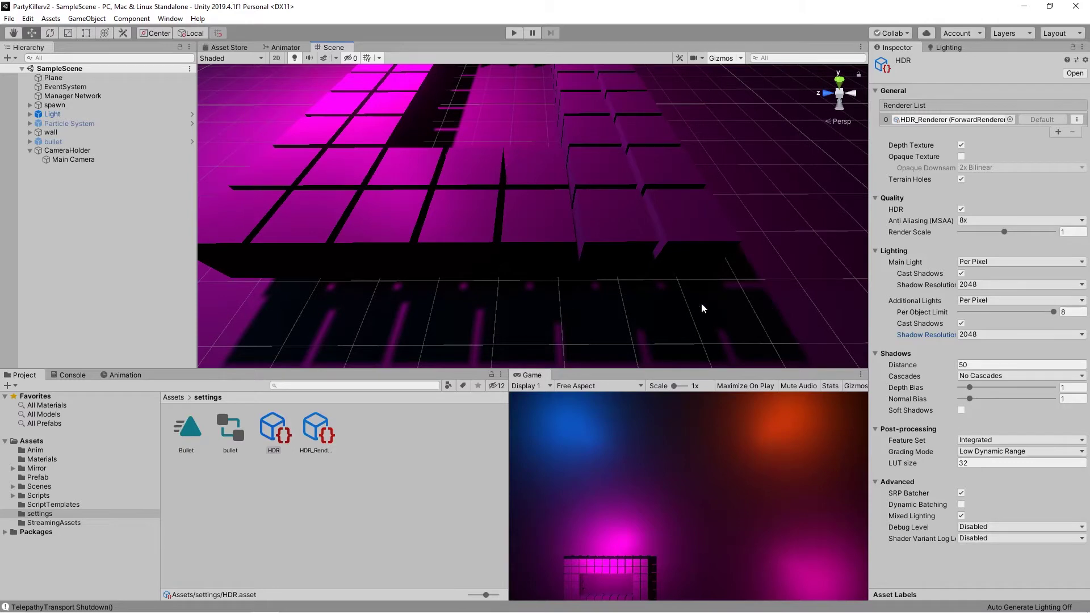
Check CameraHolder, Light and EventSystem in the Hierarchy, ending on the Manager Network object.
left_click(71, 150)
left_click(69, 112)
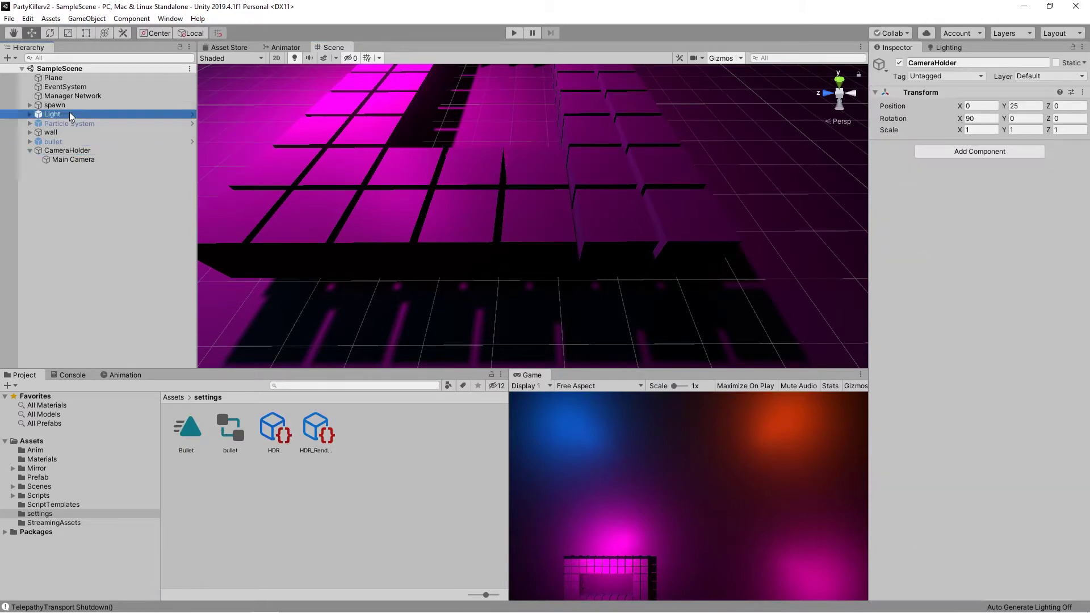
left_click(77, 97)
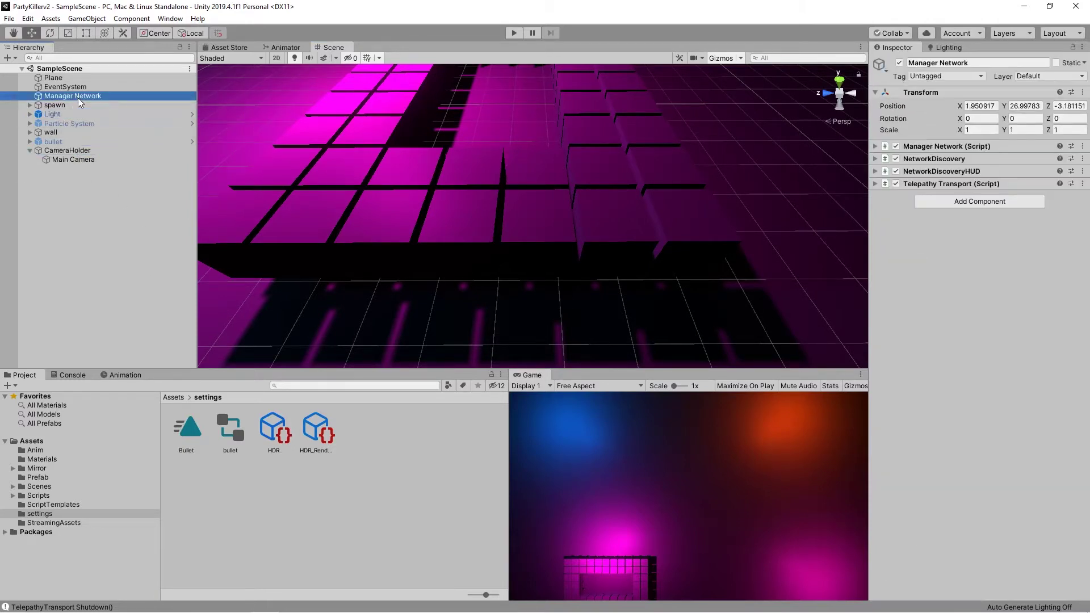
left_click(75, 87)
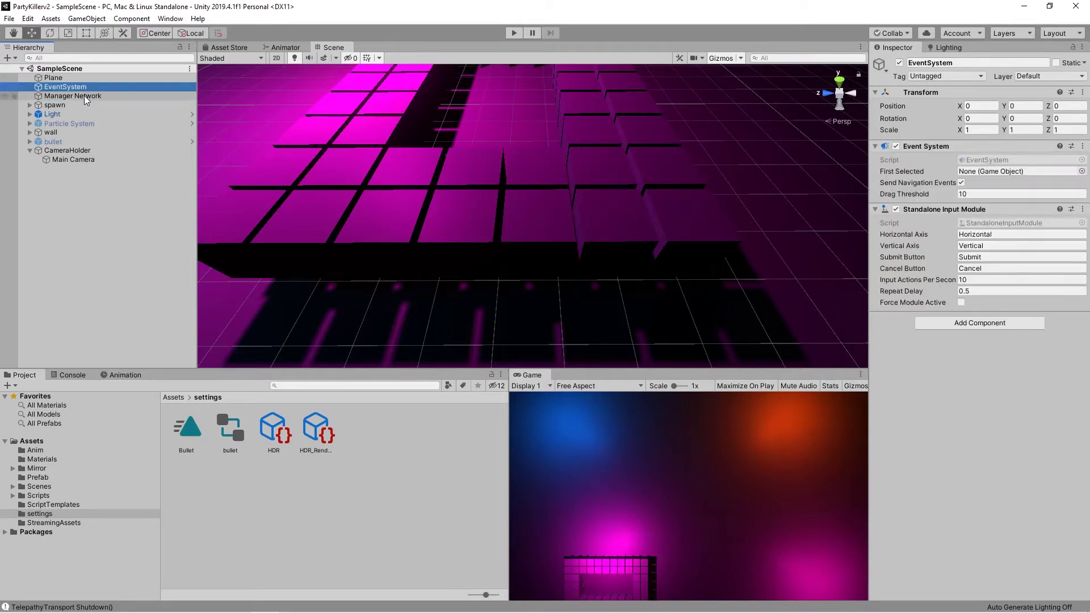
left_click(85, 98)
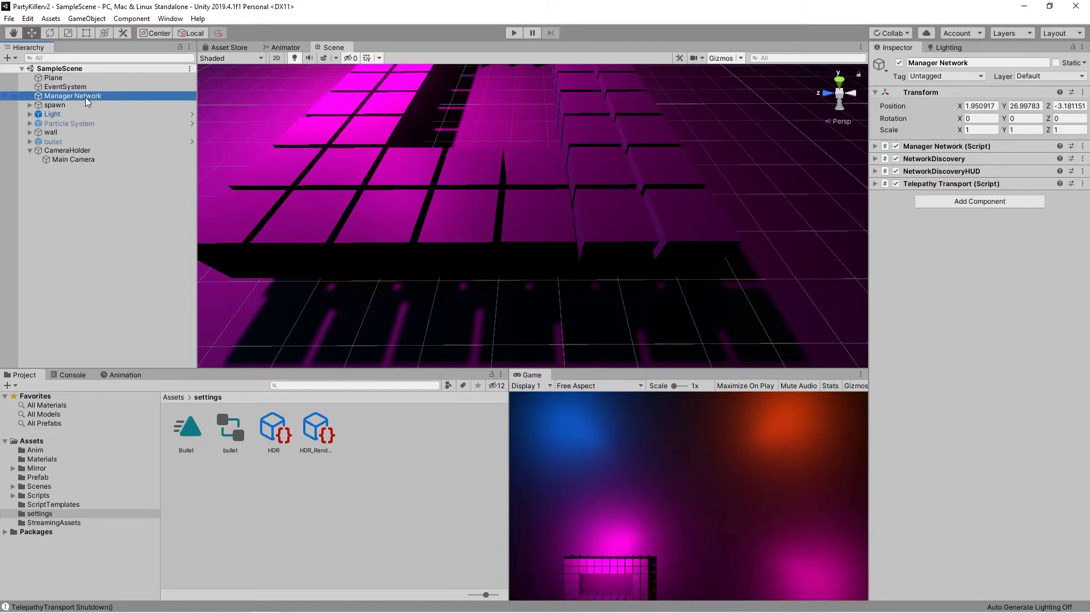
Create a new folder named Sounds inside Assets, then switch over to Chrome.
right_click(52, 441)
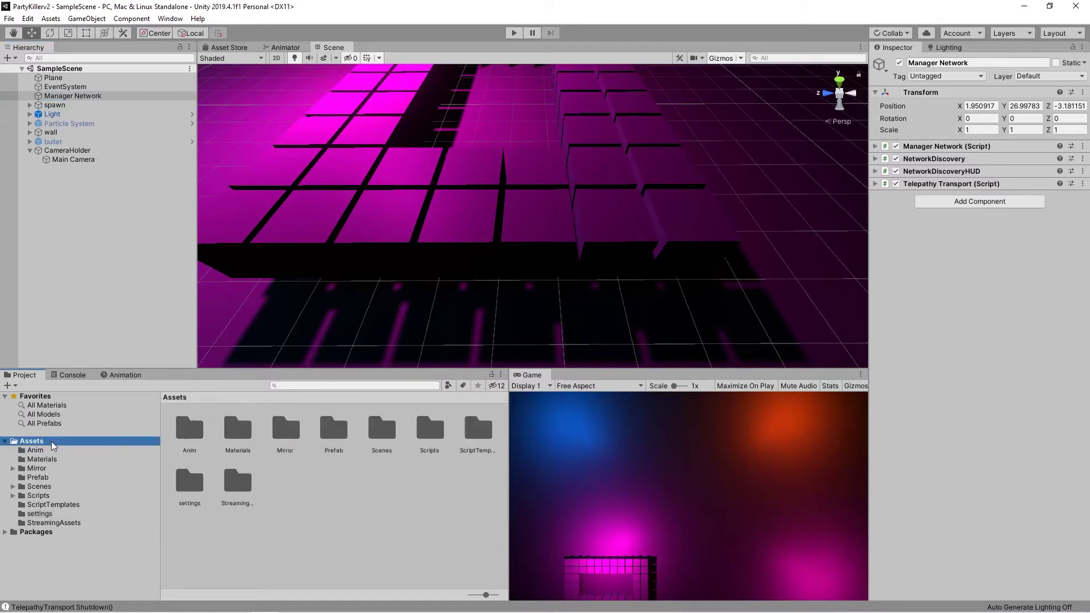
mouse_move(125, 163)
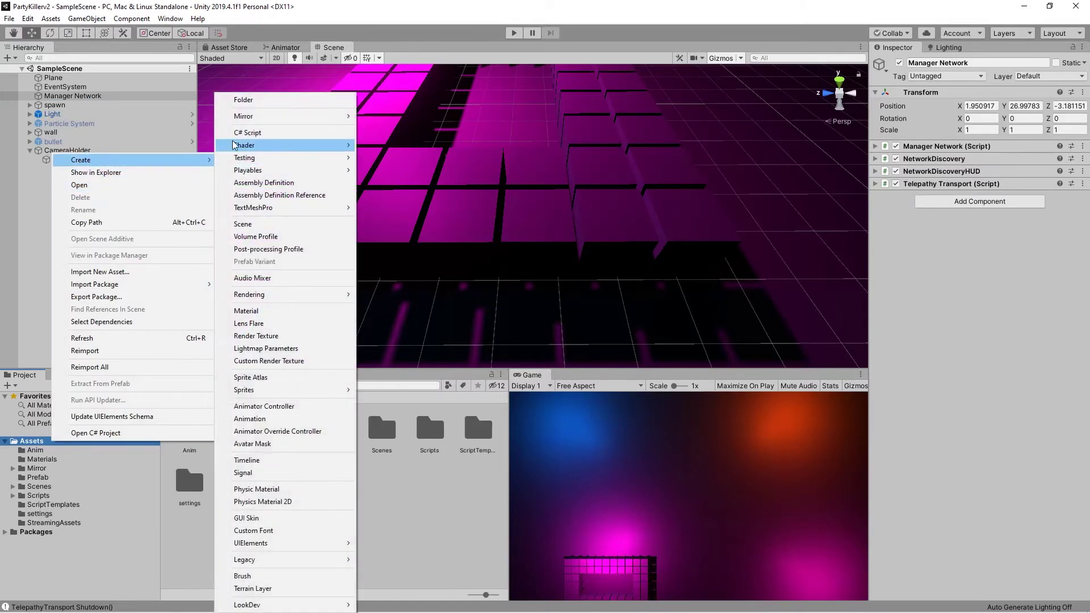
left_click(264, 102)
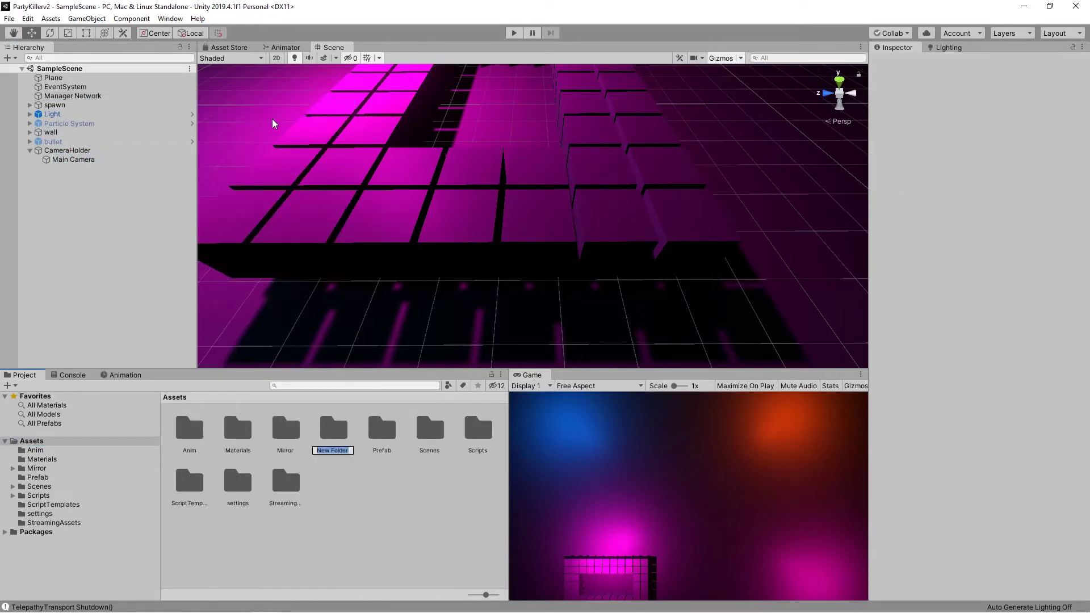
type("Sounds")
key("Return")
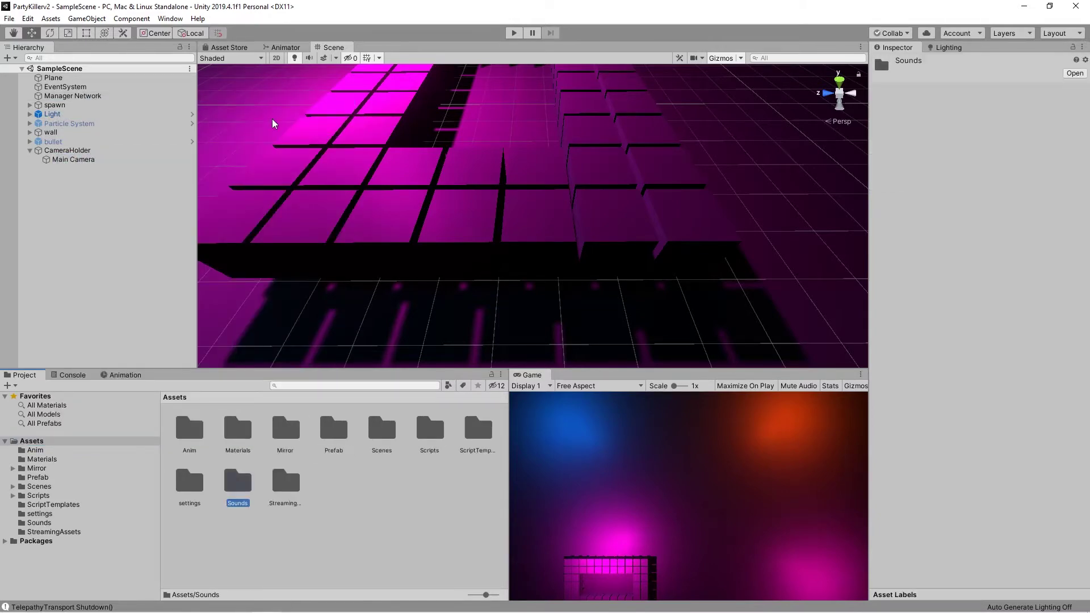
key("alt+Tab")
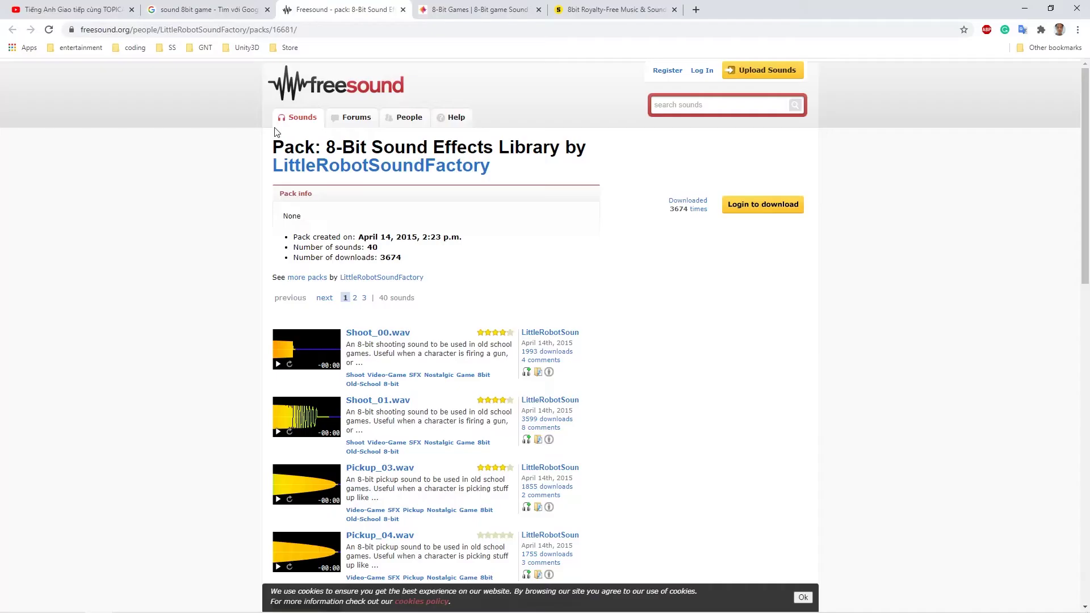
Search Google for '8bit game sound fx' and scroll through the results.
left_click(209, 11)
left_click_drag(183, 83, 22, 96)
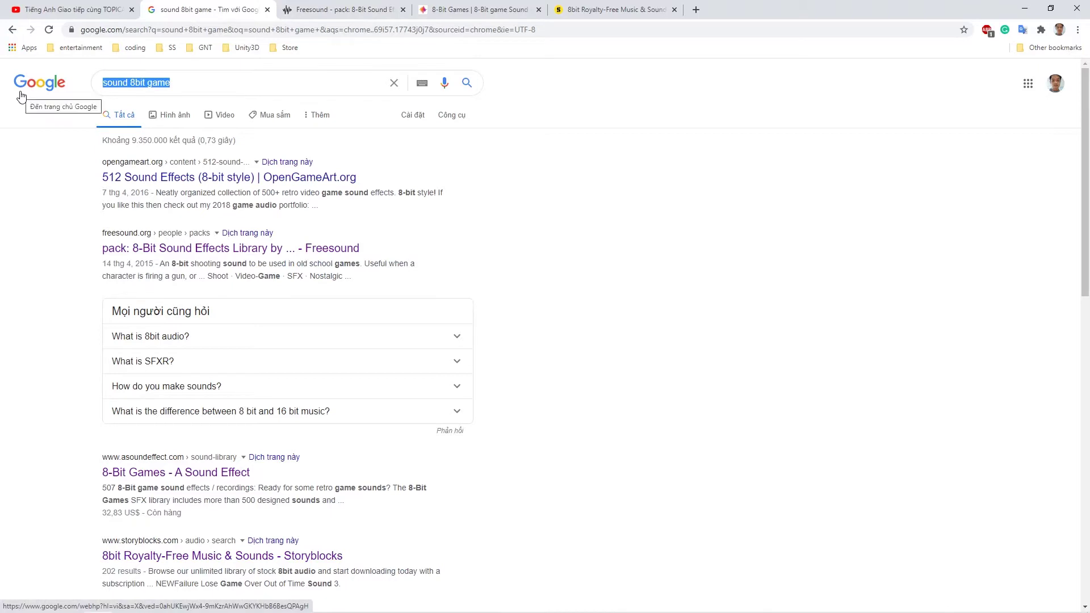
left_click(203, 86)
left_click_drag(203, 86, 91, 92)
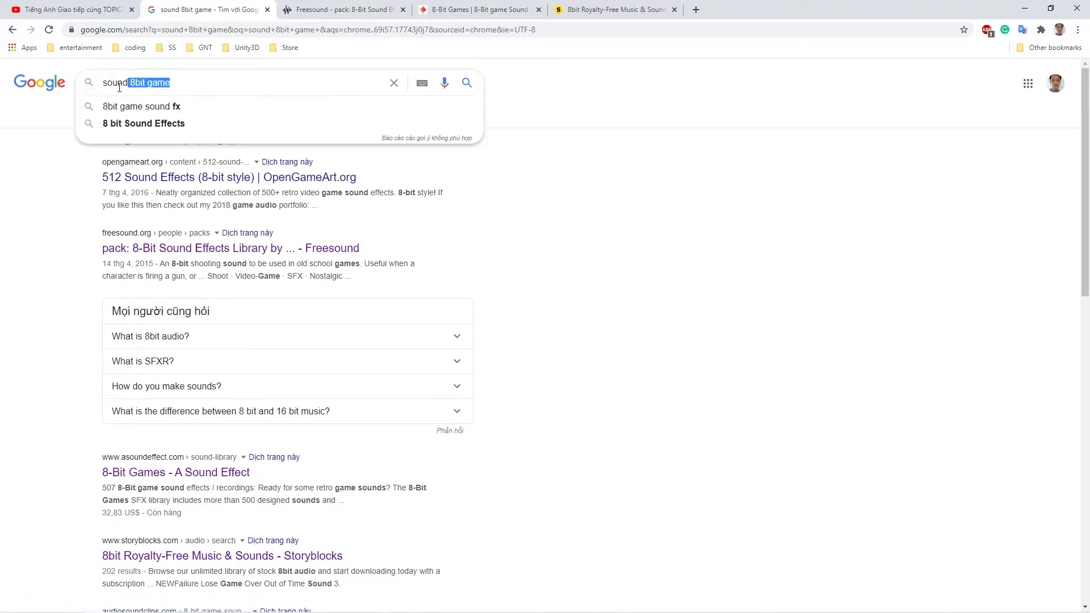
left_click(175, 106)
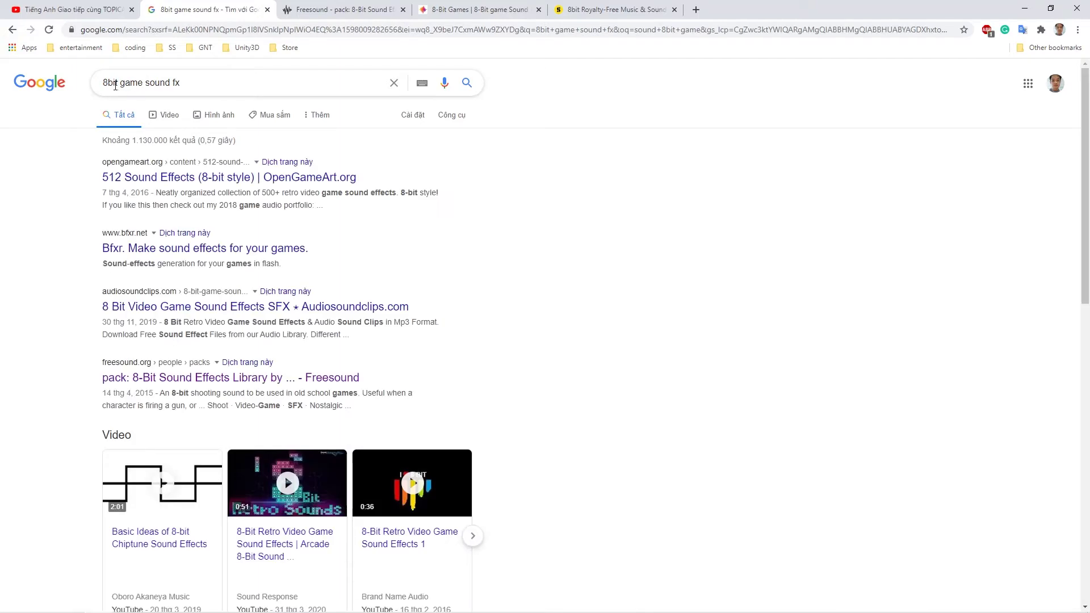
left_click(237, 84)
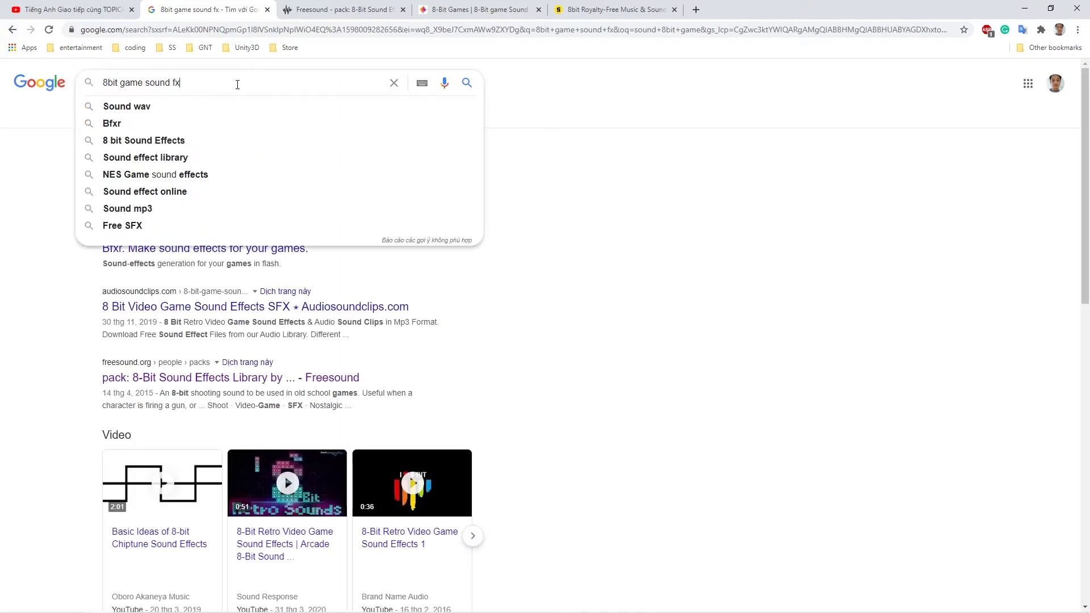
left_click(59, 343)
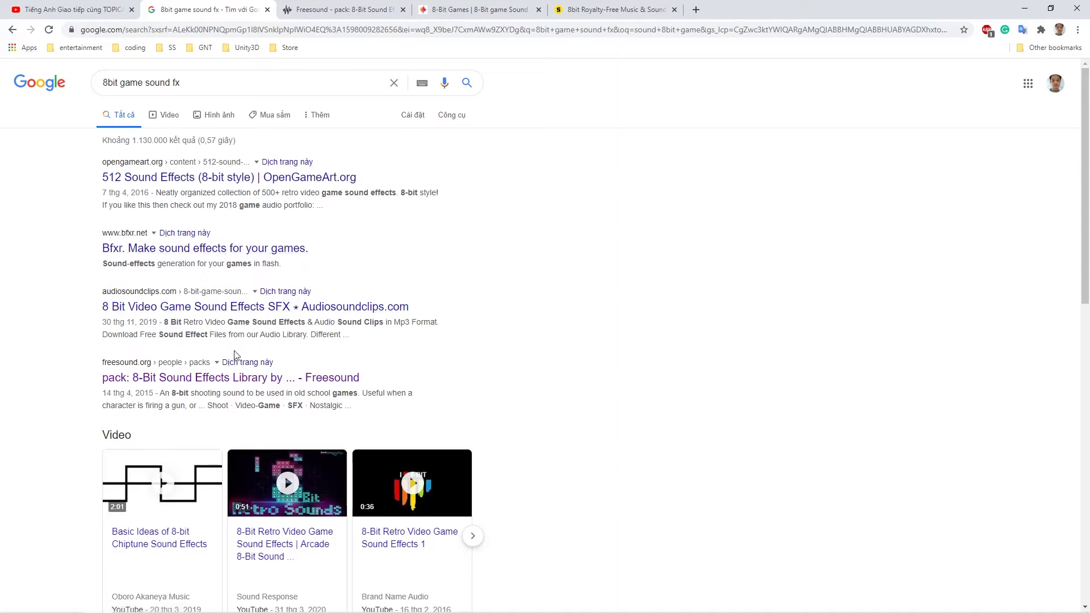
scroll(238, 356, "down", 1)
scroll(64, 390, "down", 4)
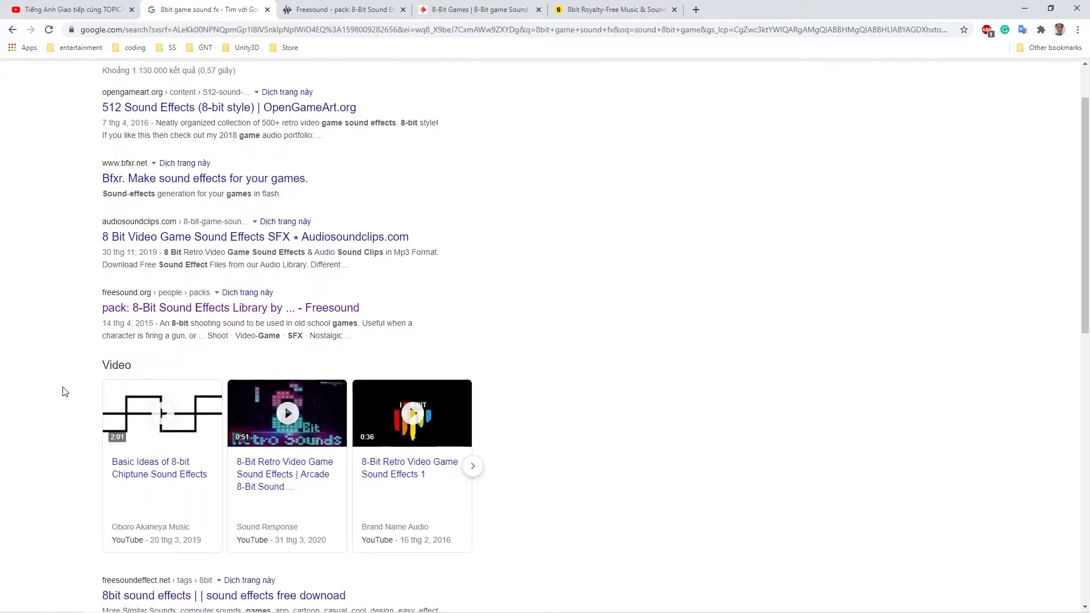
scroll(74, 394, "up", 1)
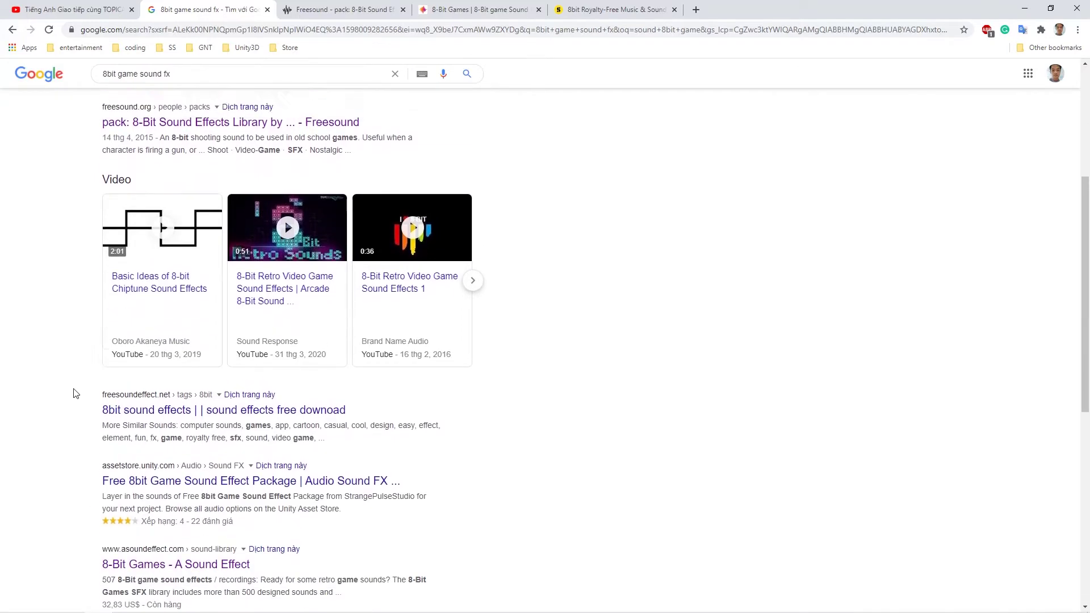
scroll(74, 393, "up", 4)
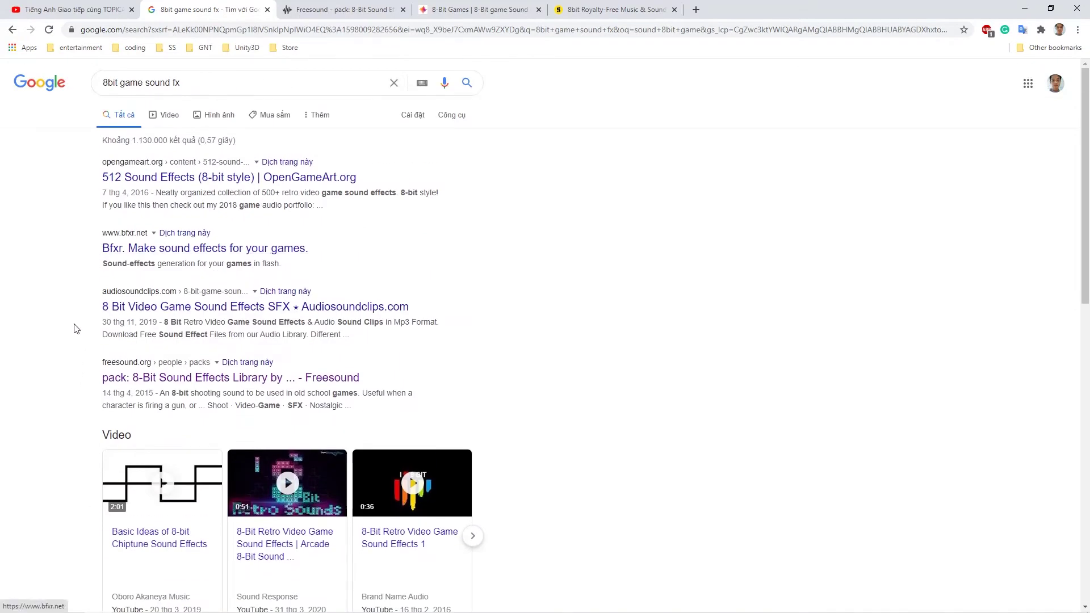
scroll(77, 330, "down", 2)
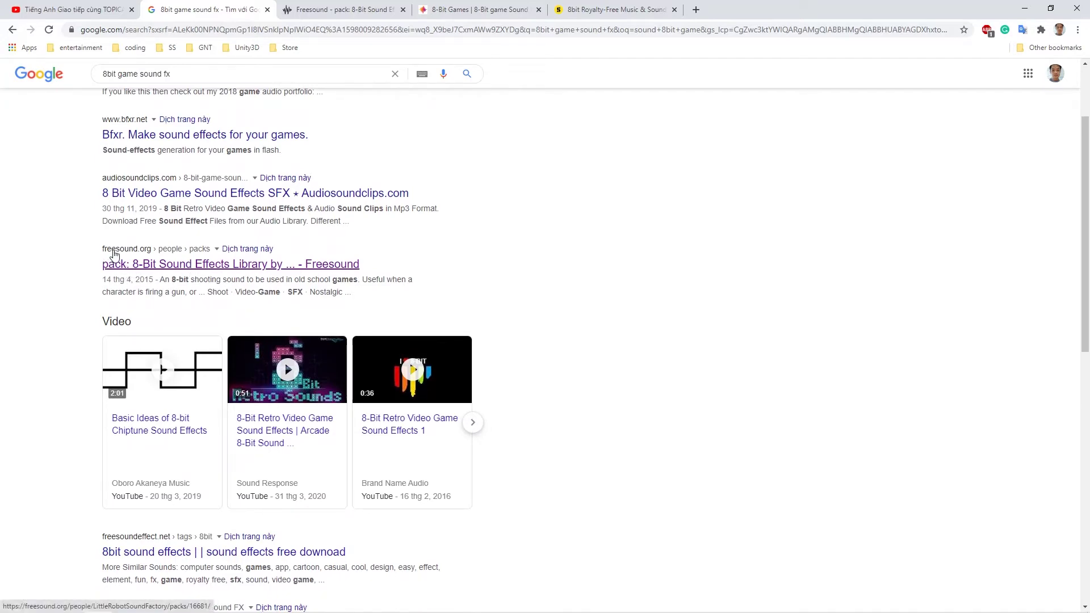
Preview the Shoot_00, Shoot_01, Pickup_02 and Open_01 sounds in the Freesound 8-Bit pack.
left_click(358, 6)
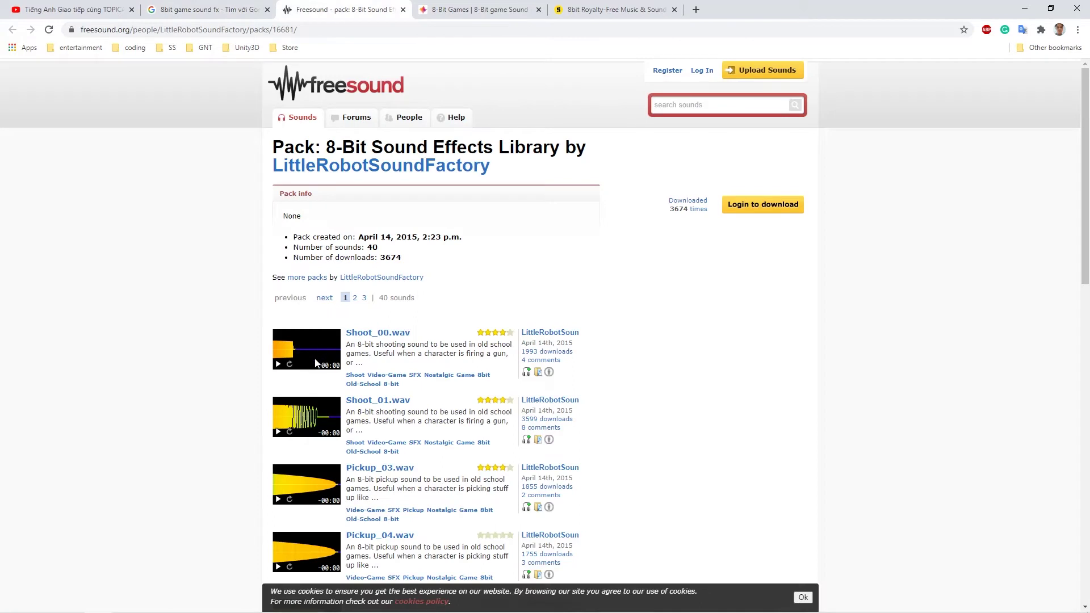
left_click(279, 368)
left_click(278, 434)
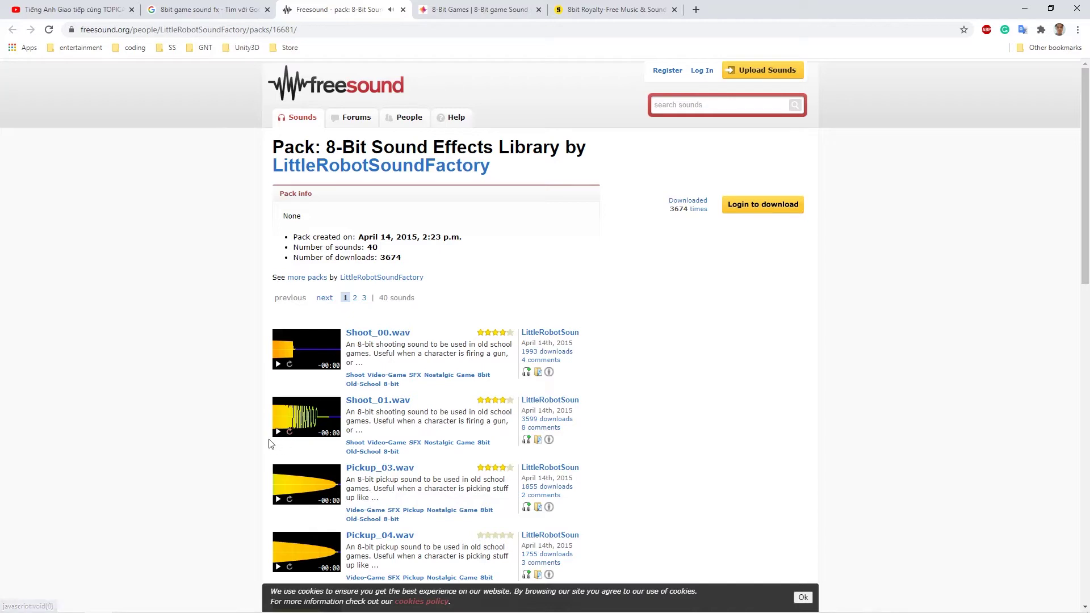
scroll(370, 413, "down", 1)
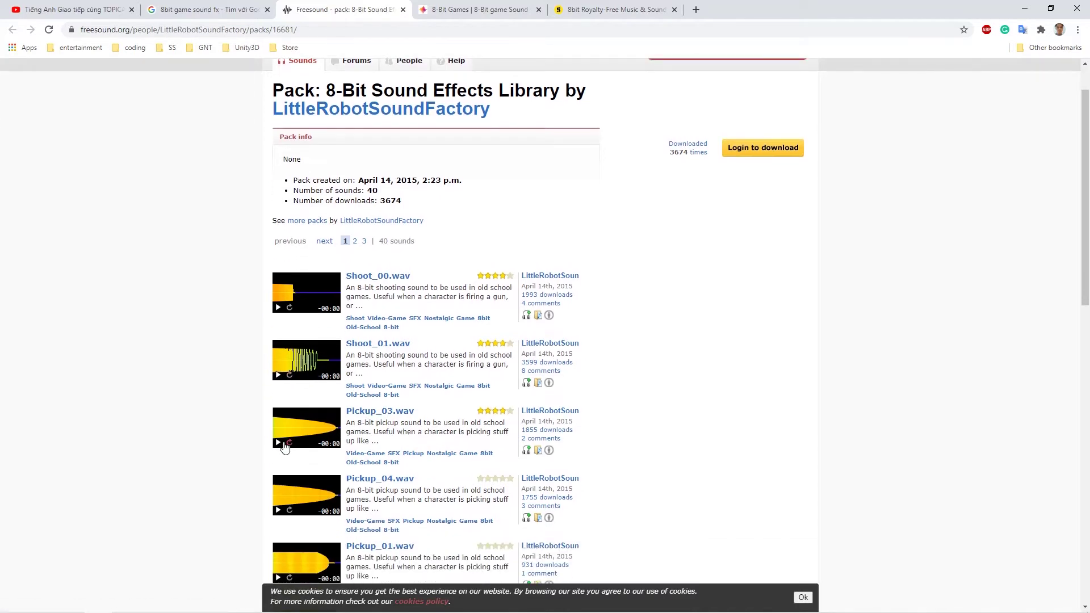
scroll(284, 448, "down", 4)
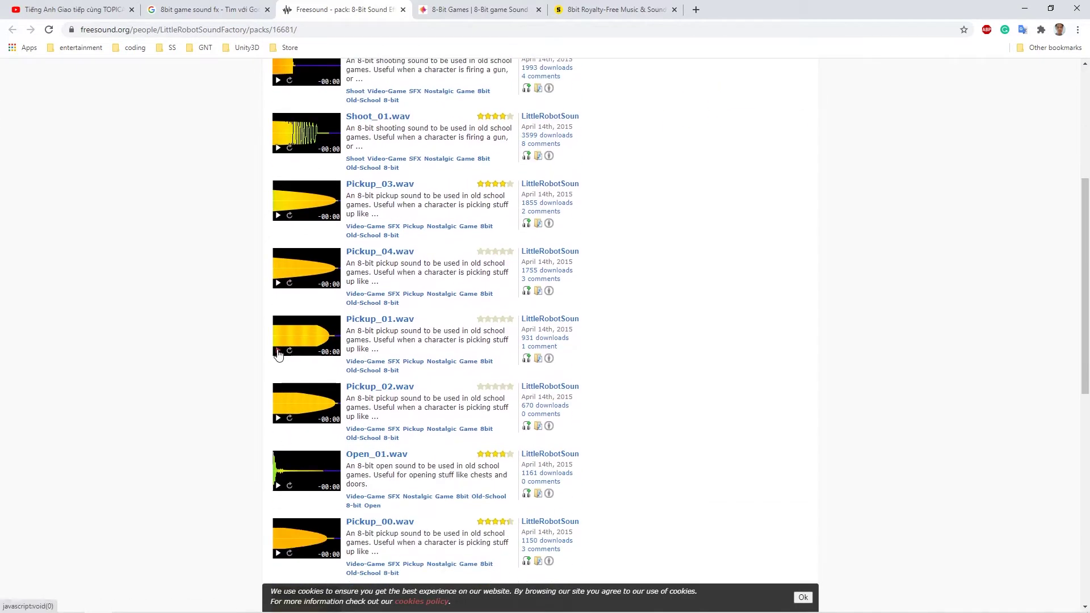
left_click(278, 420)
scroll(280, 429, "down", 1)
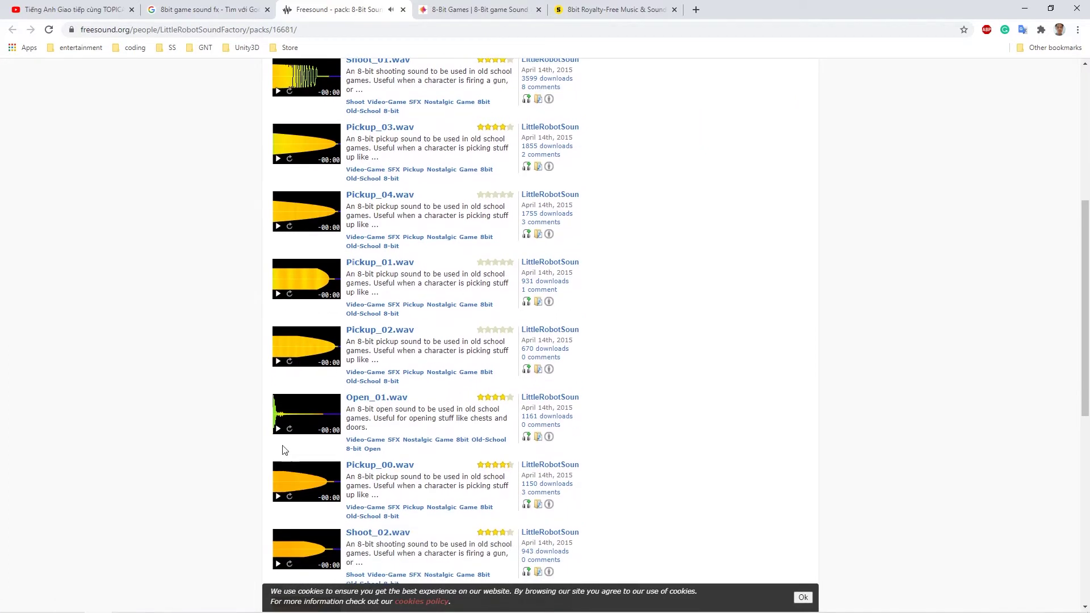
left_click(278, 429)
scroll(317, 511, "down", 3)
scroll(317, 511, "down", 3)
scroll(316, 511, "down", 3)
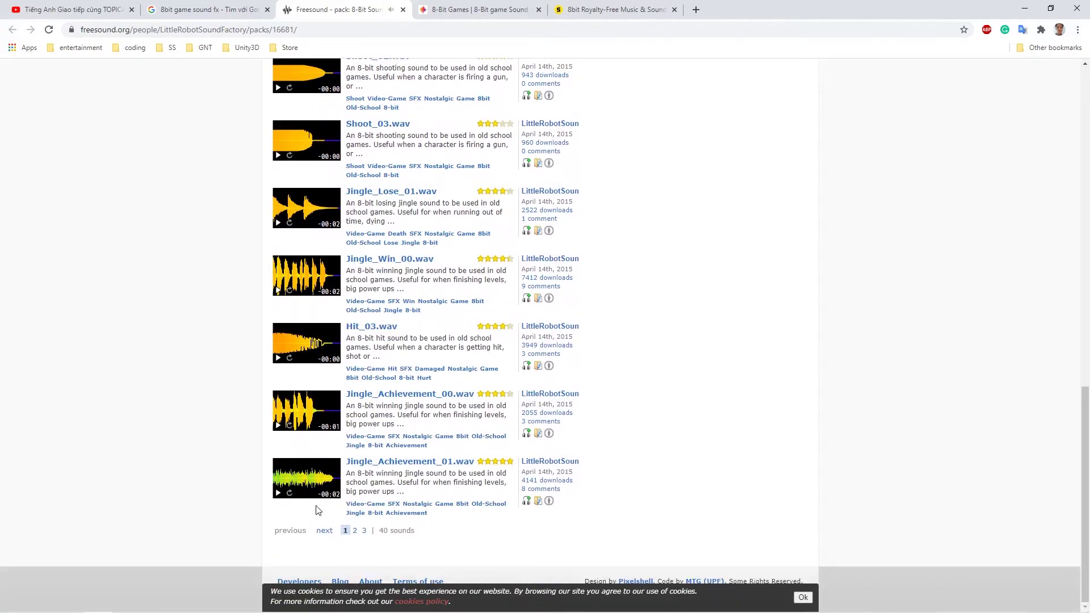
scroll(317, 511, "up", 5)
scroll(317, 510, "up", 5)
scroll(317, 511, "up", 5)
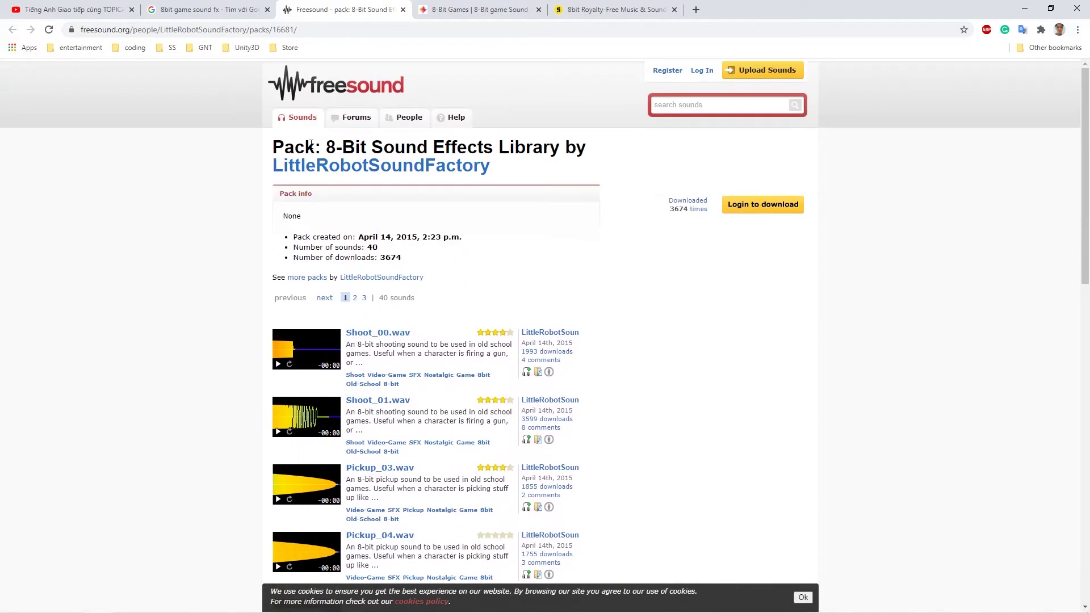
Check the Google results briefly, then preview Jingle_Achievement_01 in the Freesound pack.
left_click(224, 9)
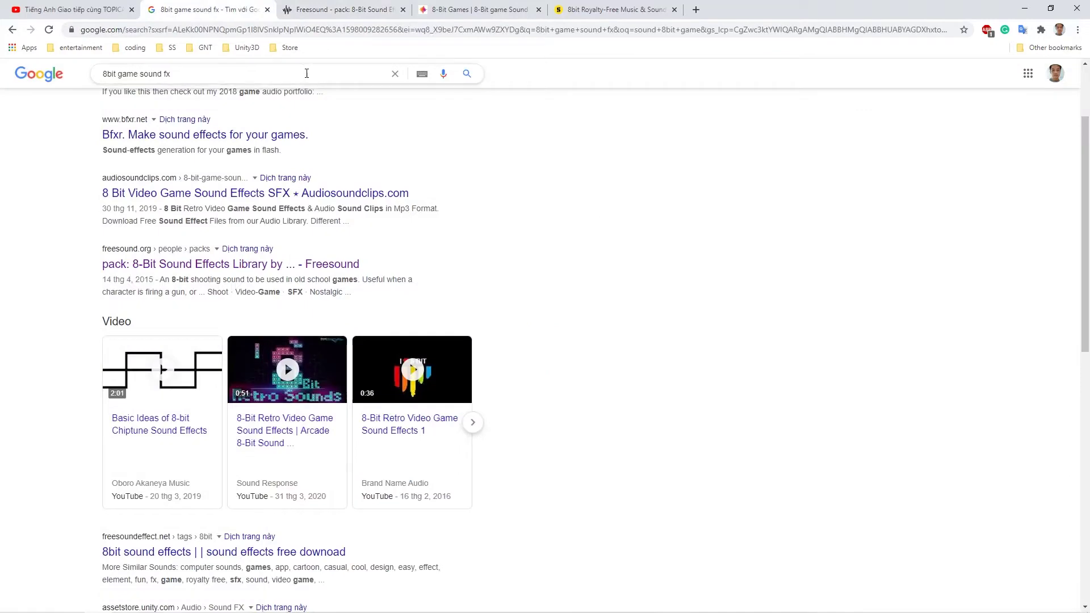
left_click(258, 72)
left_click(334, 10)
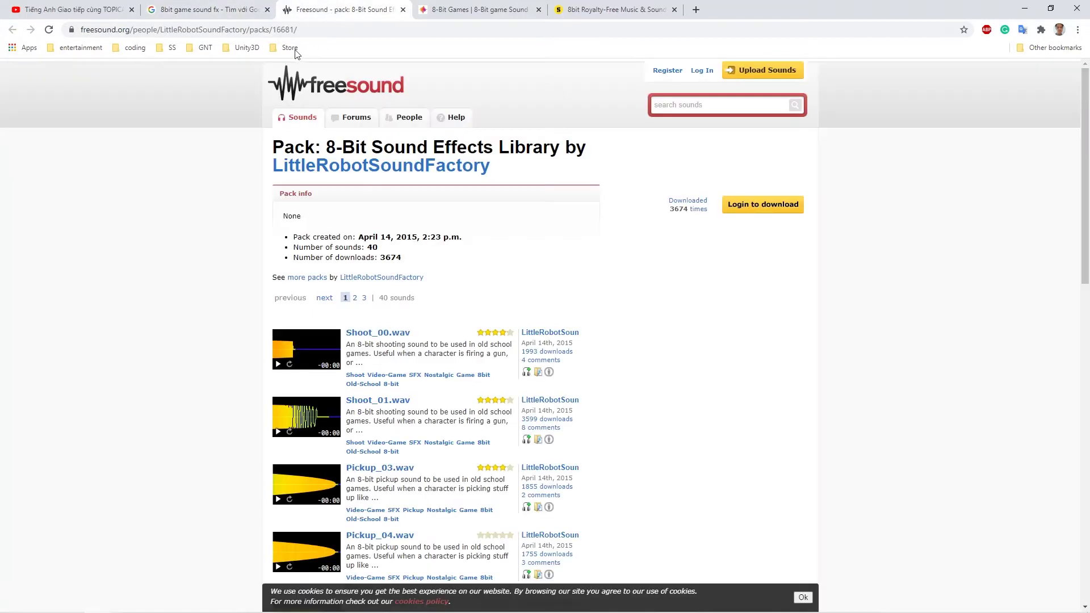
scroll(316, 426, "down", 8)
scroll(317, 426, "down", 6)
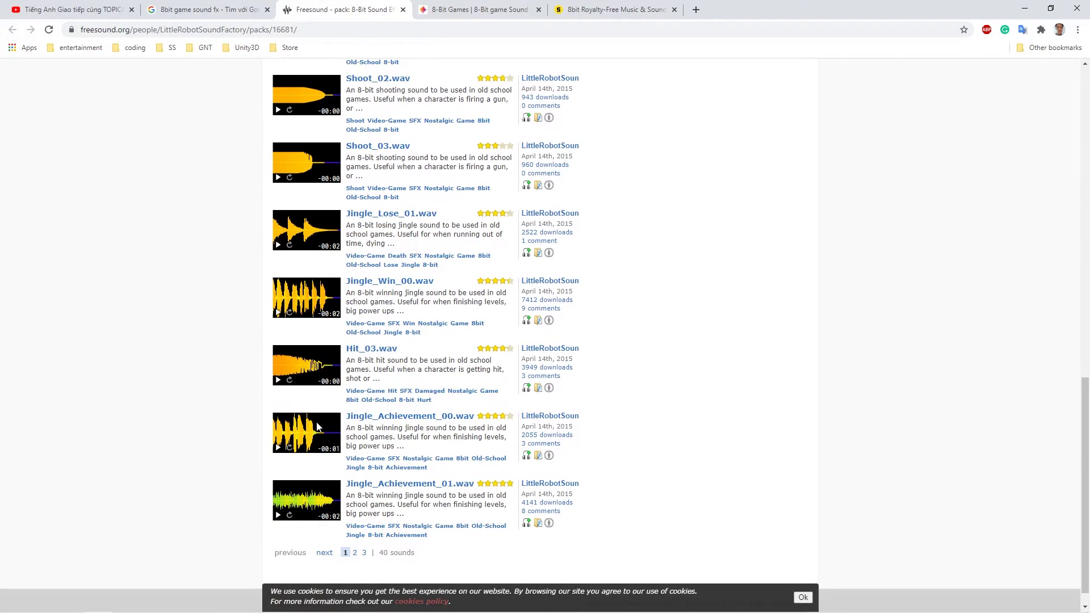
left_click(279, 516)
Browse the pack's second page of sounds, then return to the Google search results.
left_click(355, 554)
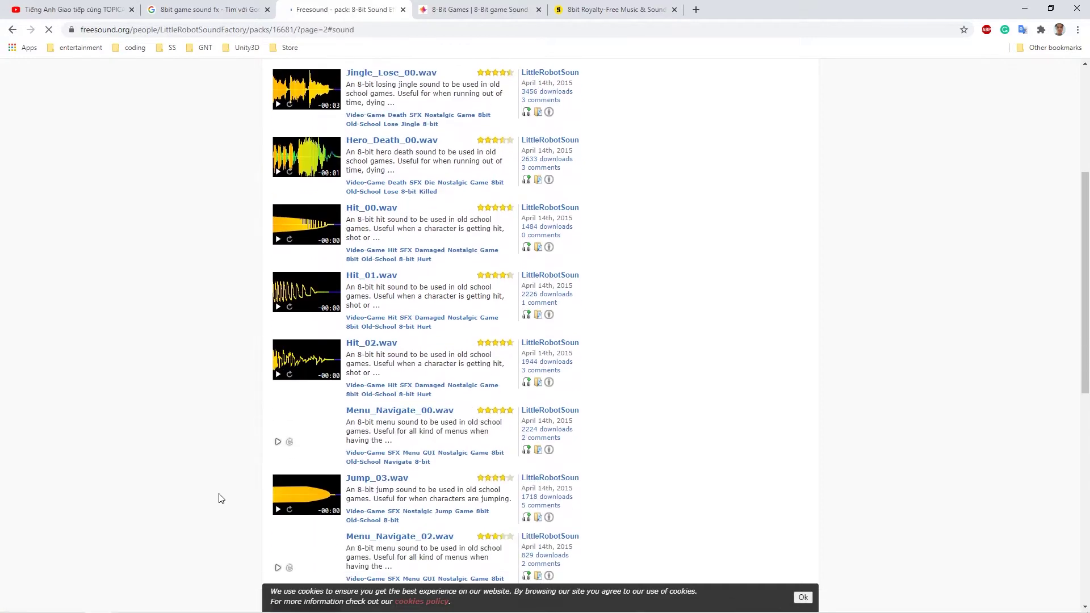
scroll(220, 498, "down", 5)
scroll(221, 498, "down", 5)
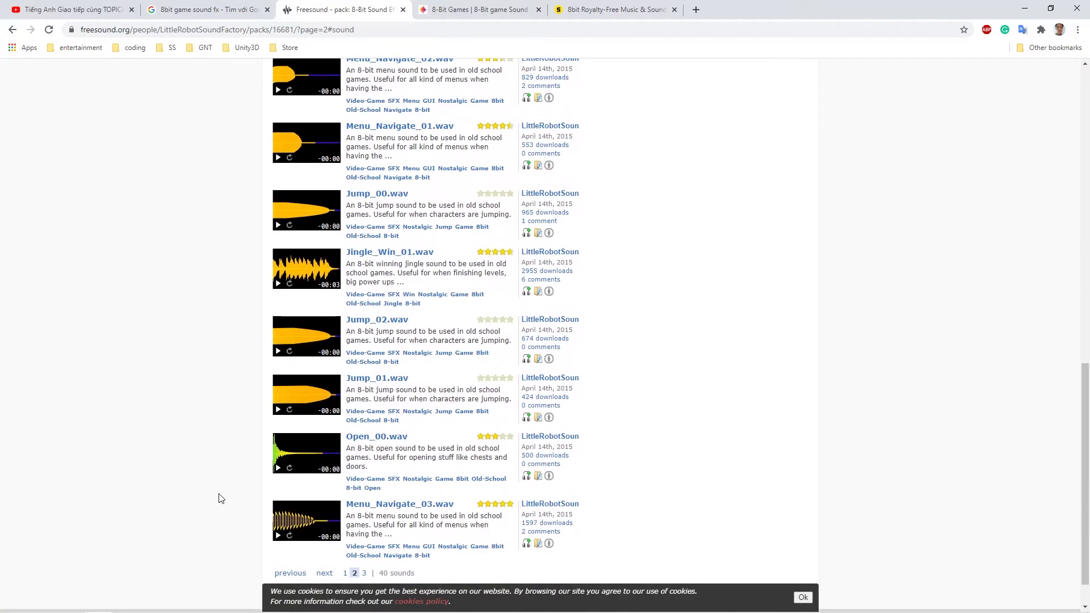
scroll(221, 499, "up", 4)
scroll(220, 498, "up", 10)
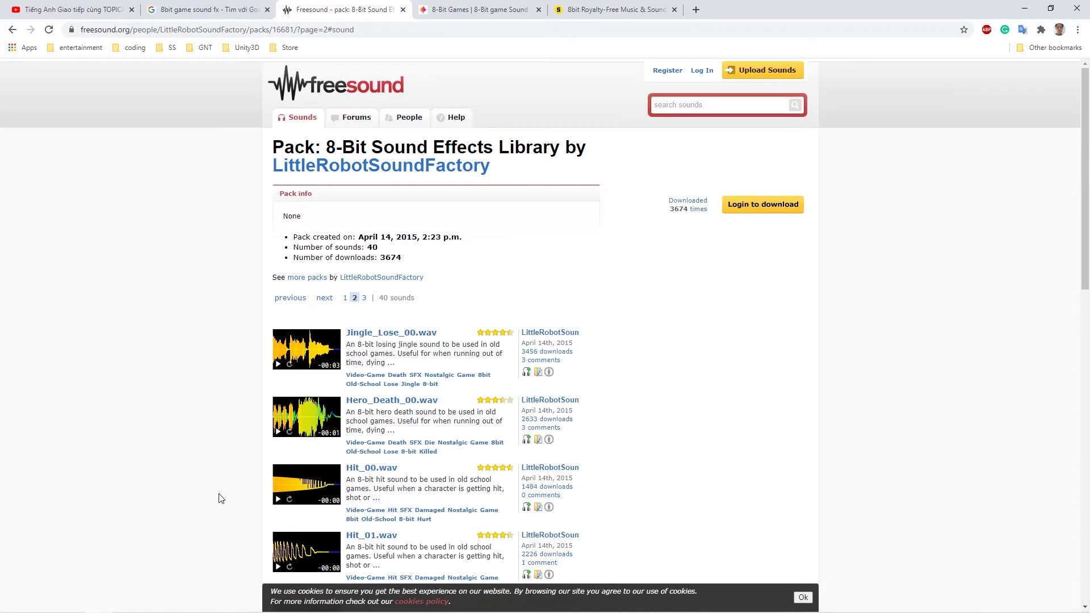
left_click(202, 10)
left_click(184, 73)
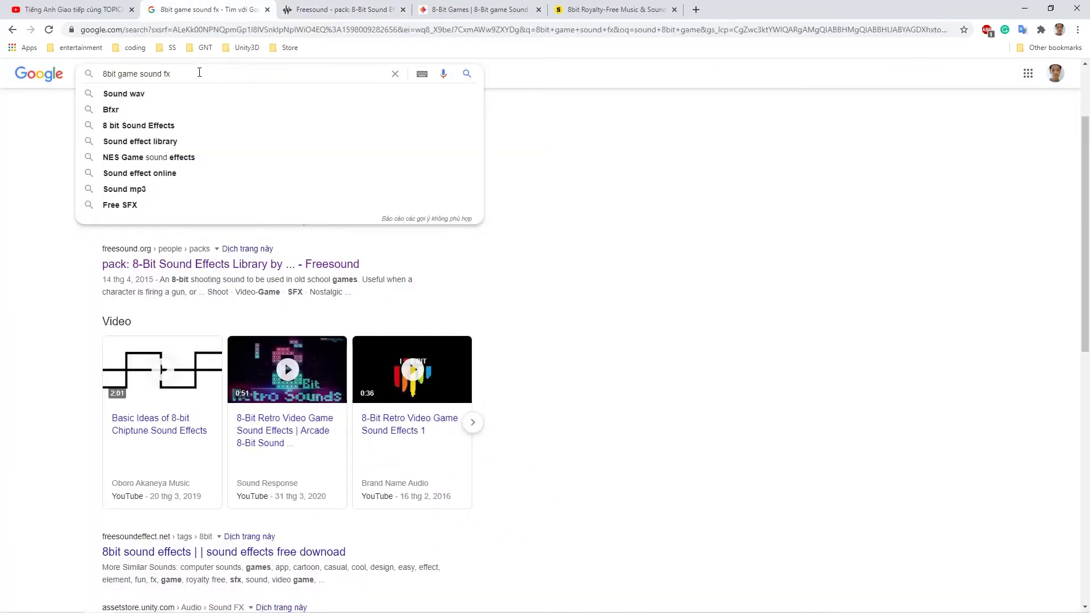
Change the Google search to '8bit game sound background'.
left_click_drag(200, 72, 90, 73)
left_click(182, 77)
key("BackSpace")
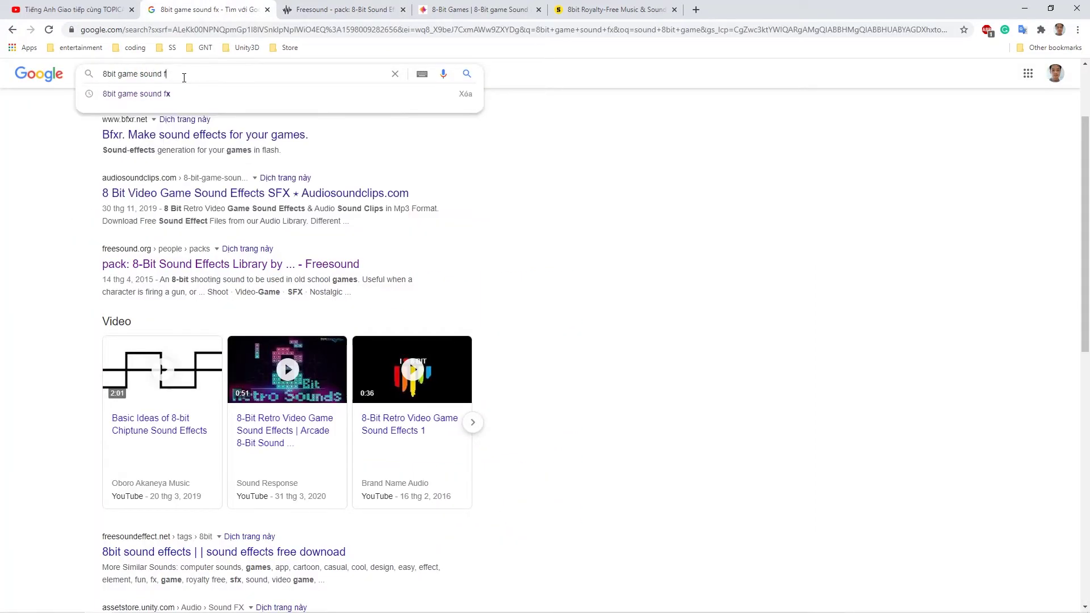
key("BackSpace")
type("b")
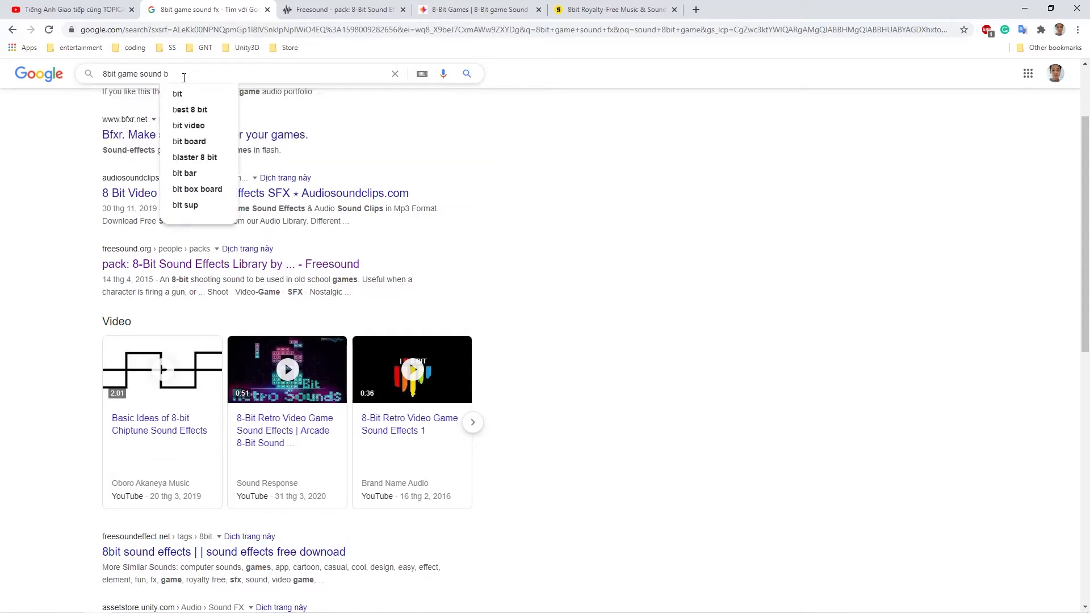
type("ack")
key("Down")
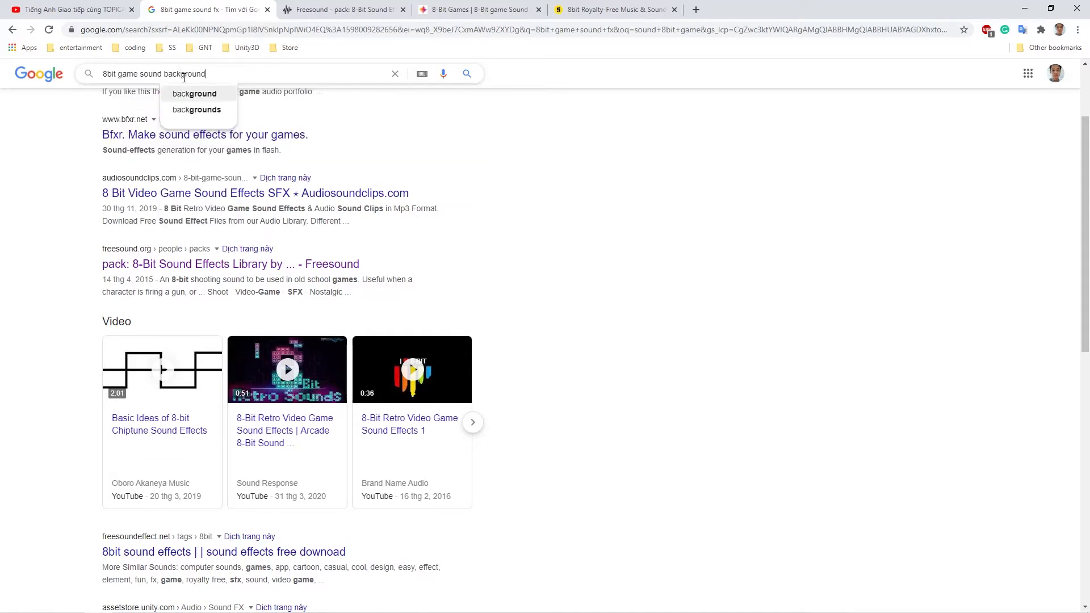
key("Return")
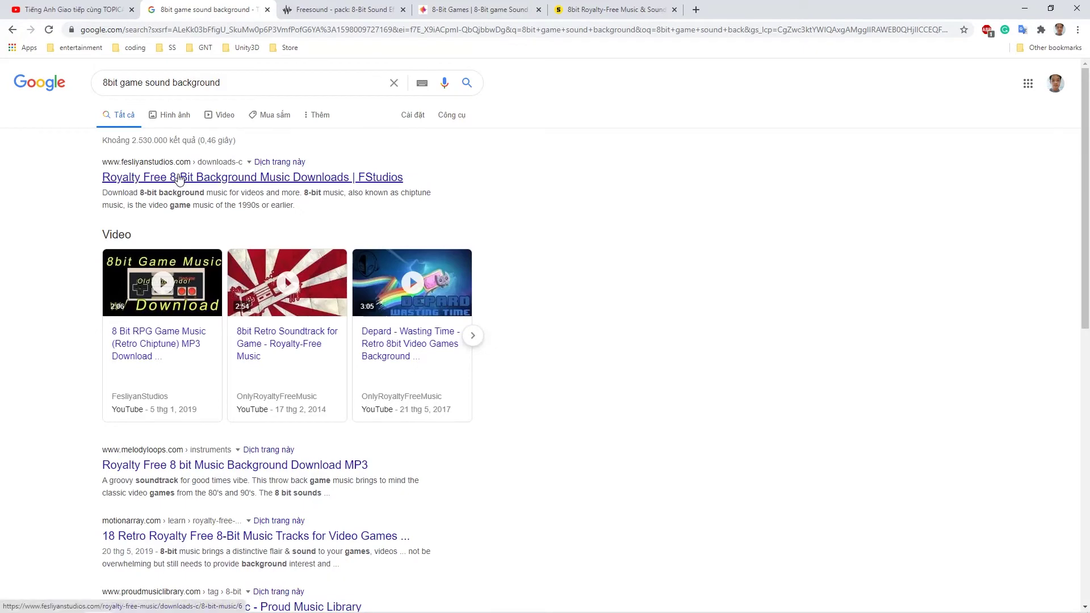
Preview the Retro Platforming track on the FesliyanStudios 8-Bit music page in a new tab.
middle_click(179, 178)
left_click(744, 10)
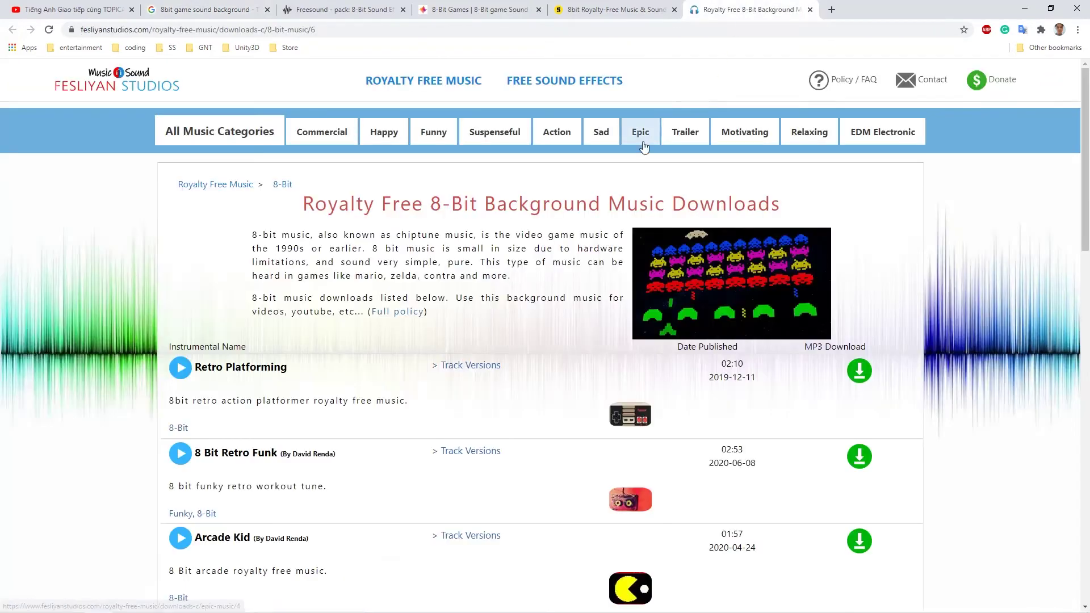
left_click(181, 368)
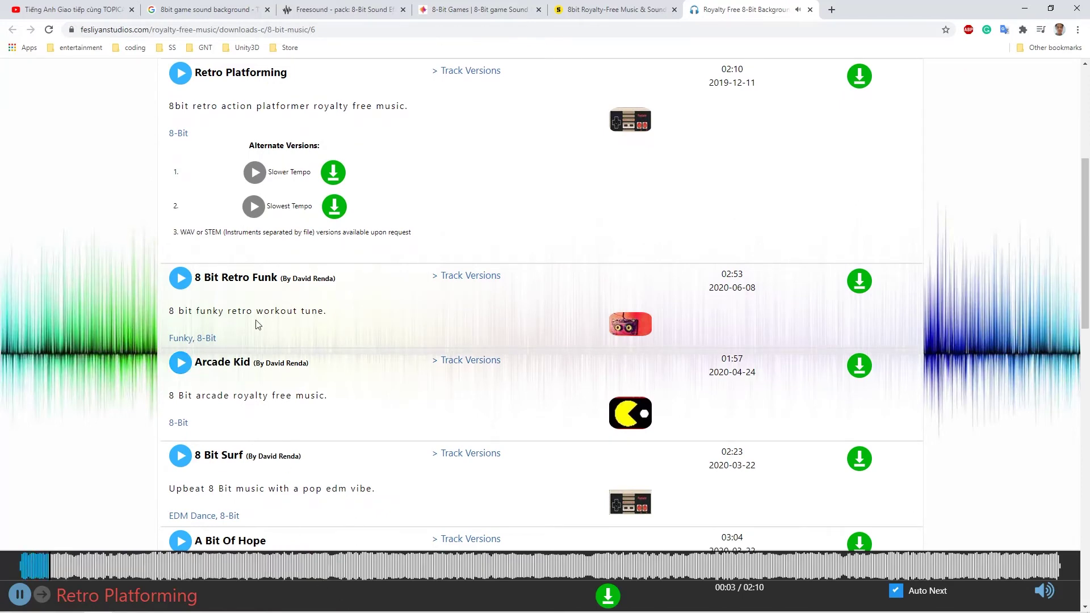
scroll(257, 215, "up", 3)
left_click(180, 243)
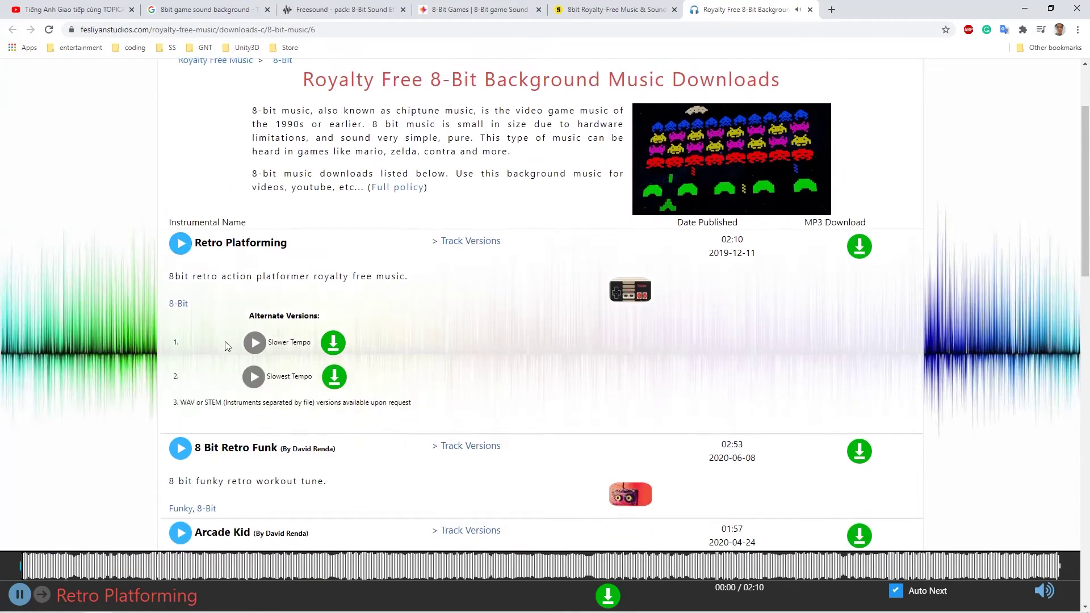
left_click(20, 594)
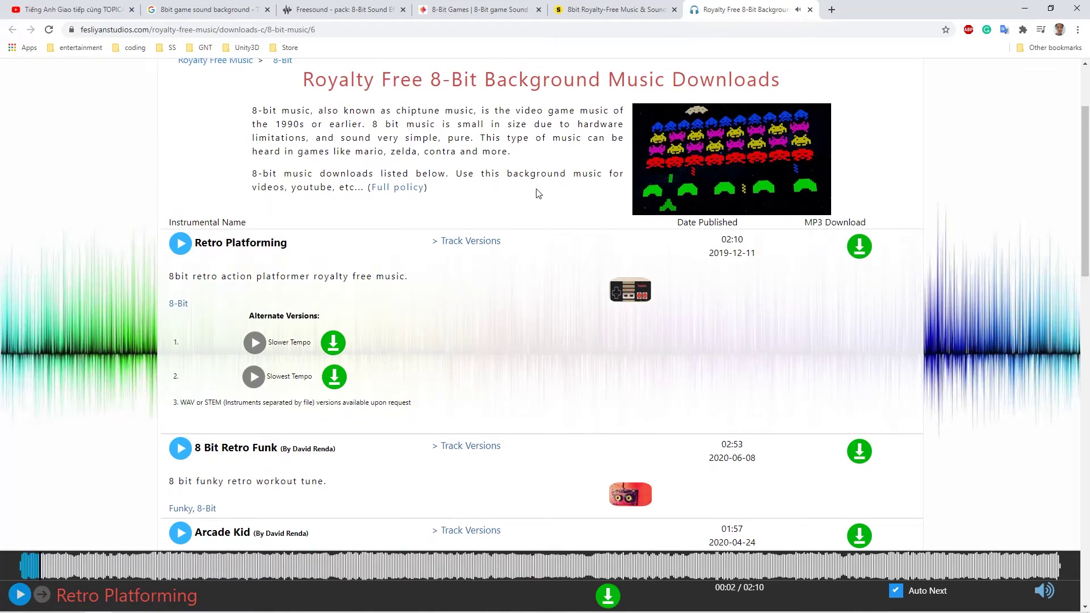
Return to the Google results and switch to the Unity folder in File Explorer.
left_click(204, 8)
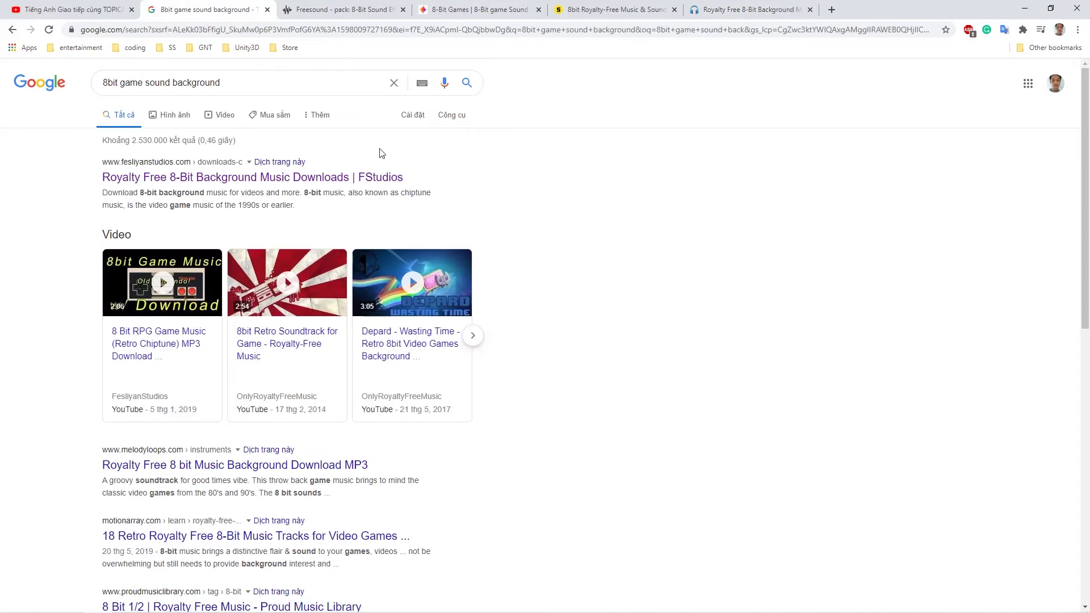
left_click(358, 83)
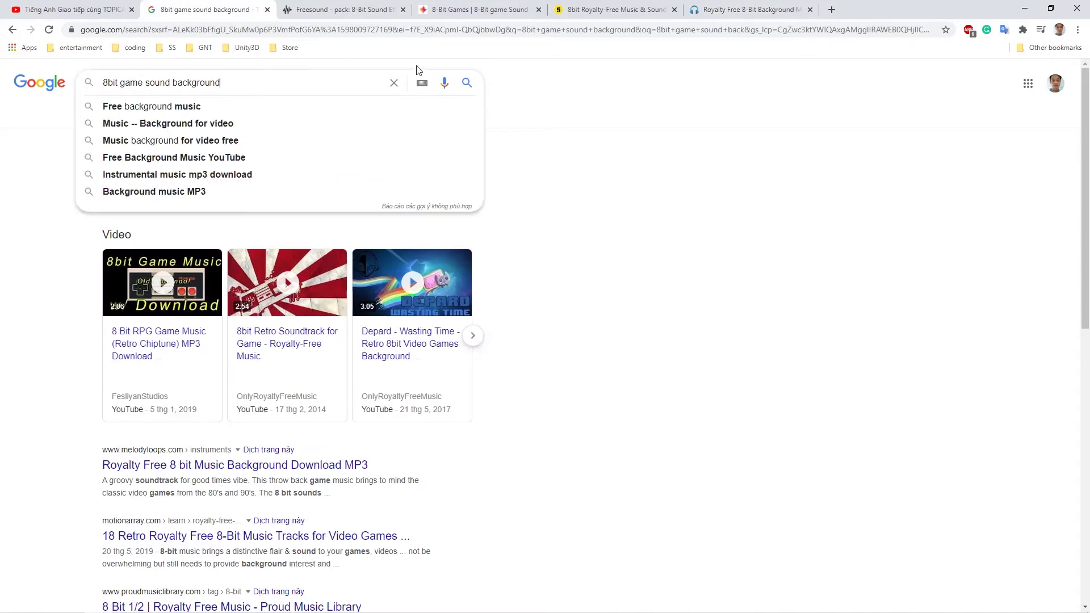
left_click(697, 153)
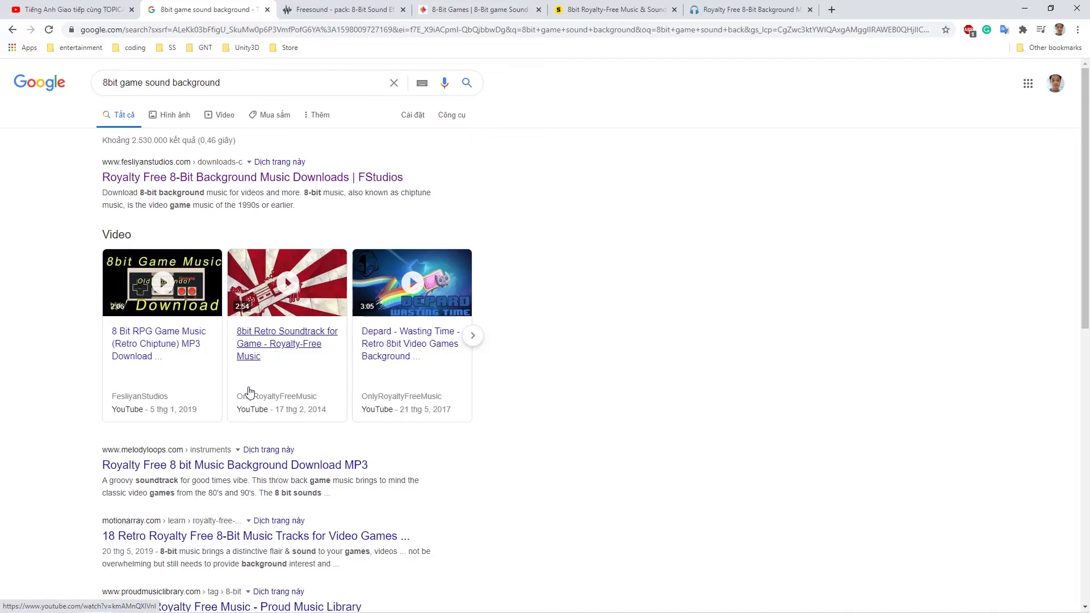
key("alt+Tab")
key("alt+Tab")
key("alt+Tab")
key("alt+Tab")
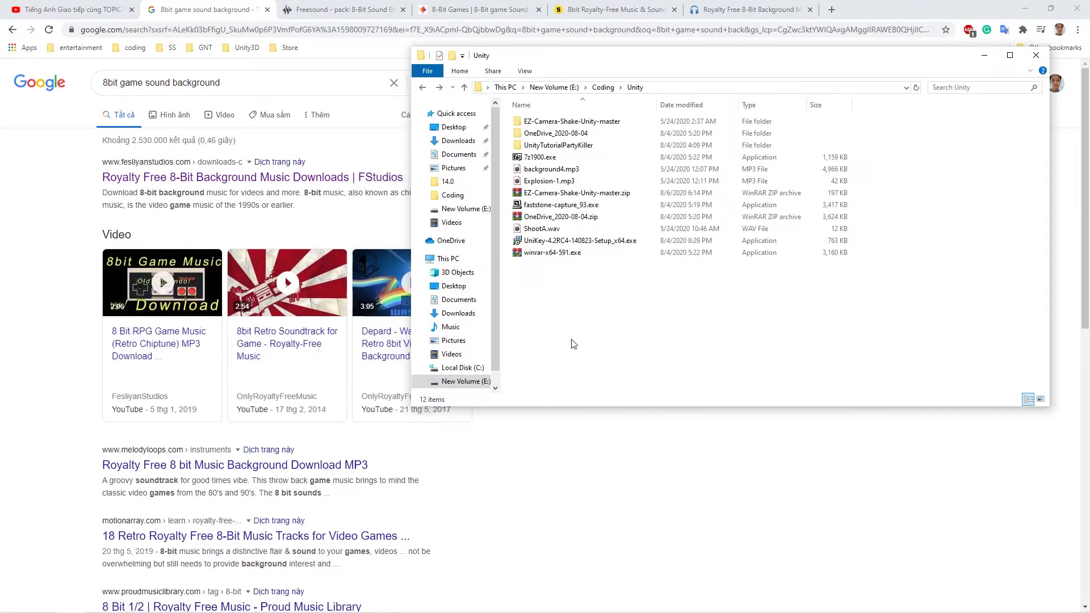
Select background4.mp3, Explosion-1.mp3 and ShootA.wav together in the Unity folder.
left_click(568, 169)
left_click(574, 179)
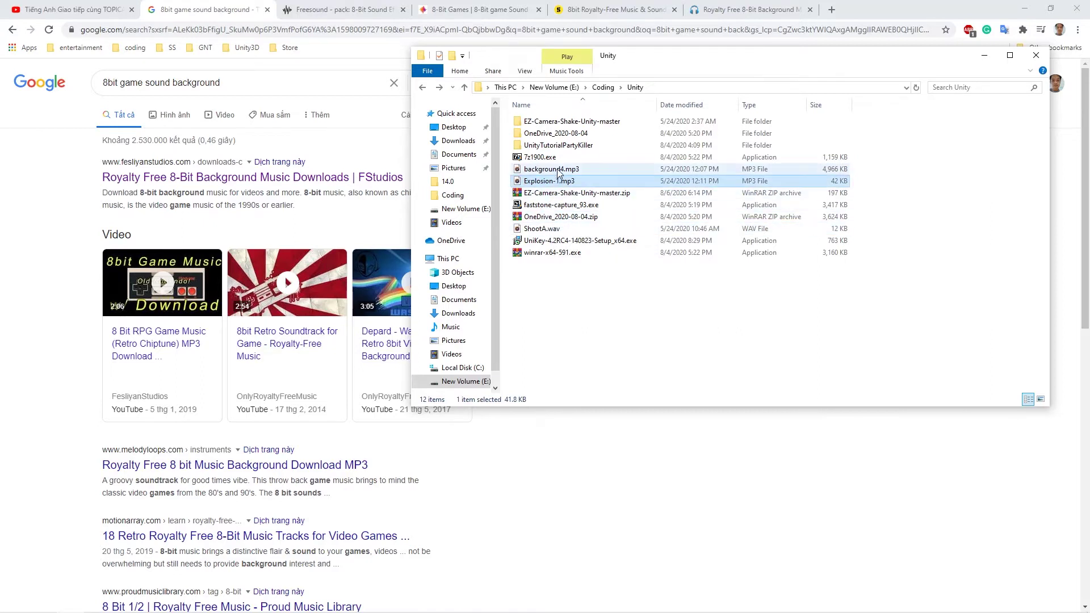
left_click(558, 171)
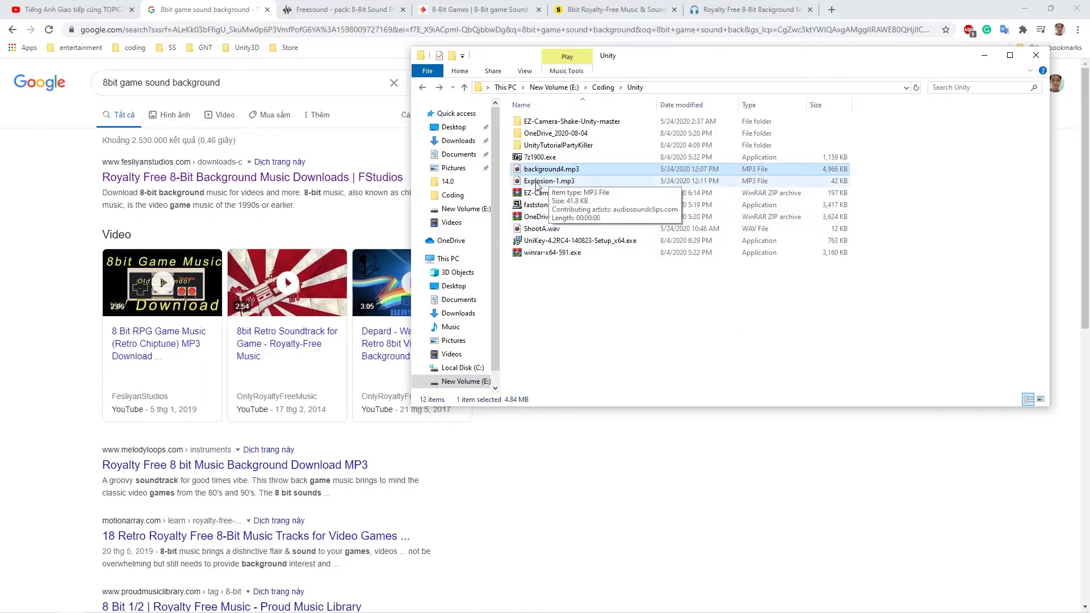
left_click(538, 183)
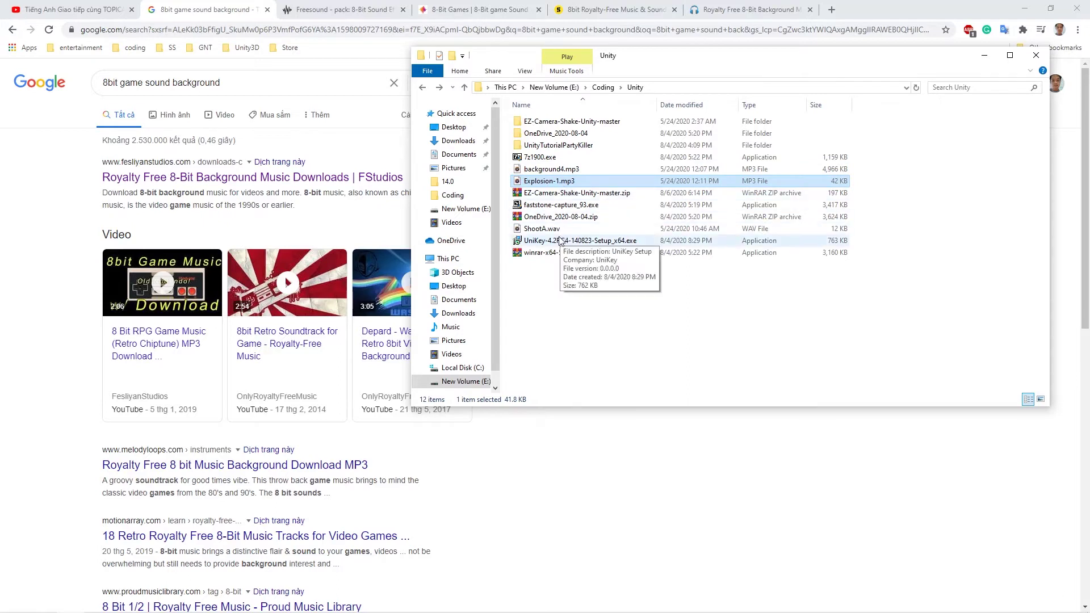
left_click(539, 229)
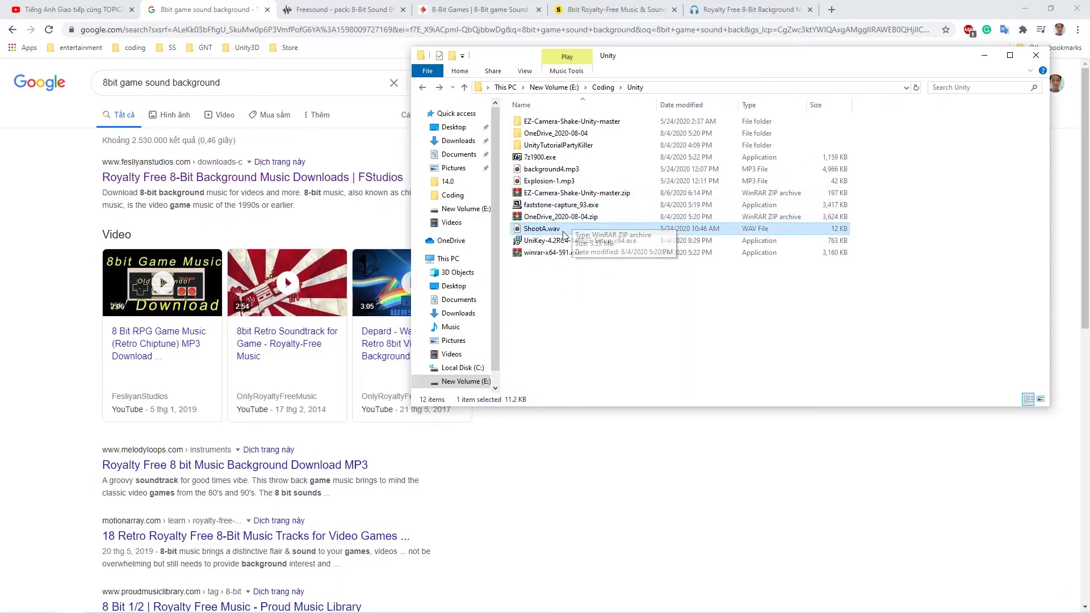
left_click(549, 181, "ctrl")
left_click(550, 169, "ctrl")
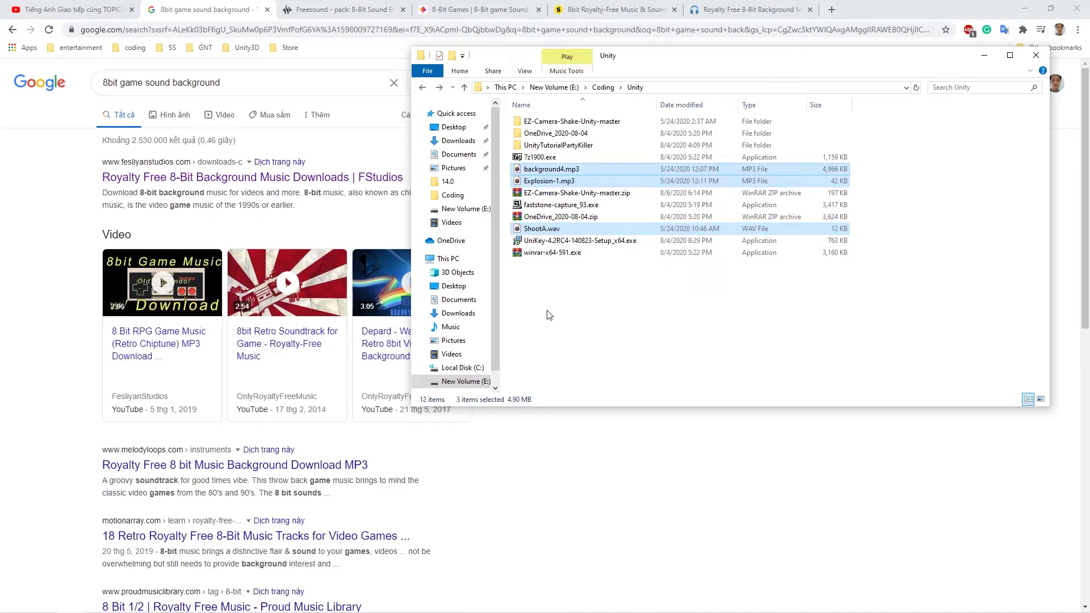
Paste the three sound files into UnityTutorialPartyKiller/PartyKillerv2/Assets/Sounds, then return to Unity.
left_click_drag(571, 175, 578, 149)
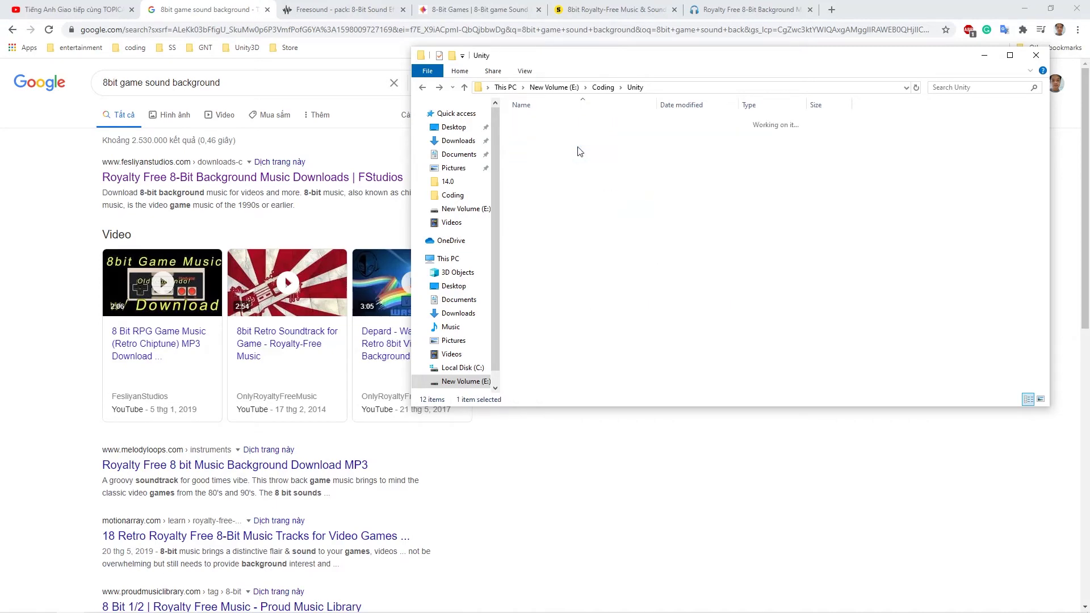
double_click(537, 133)
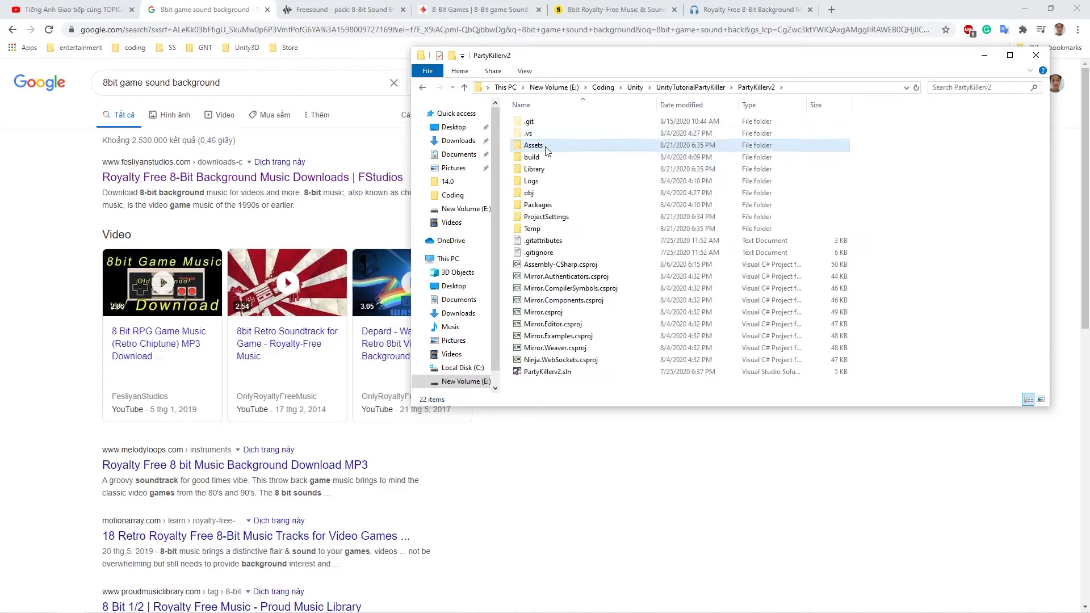
double_click(545, 146)
double_click(538, 219)
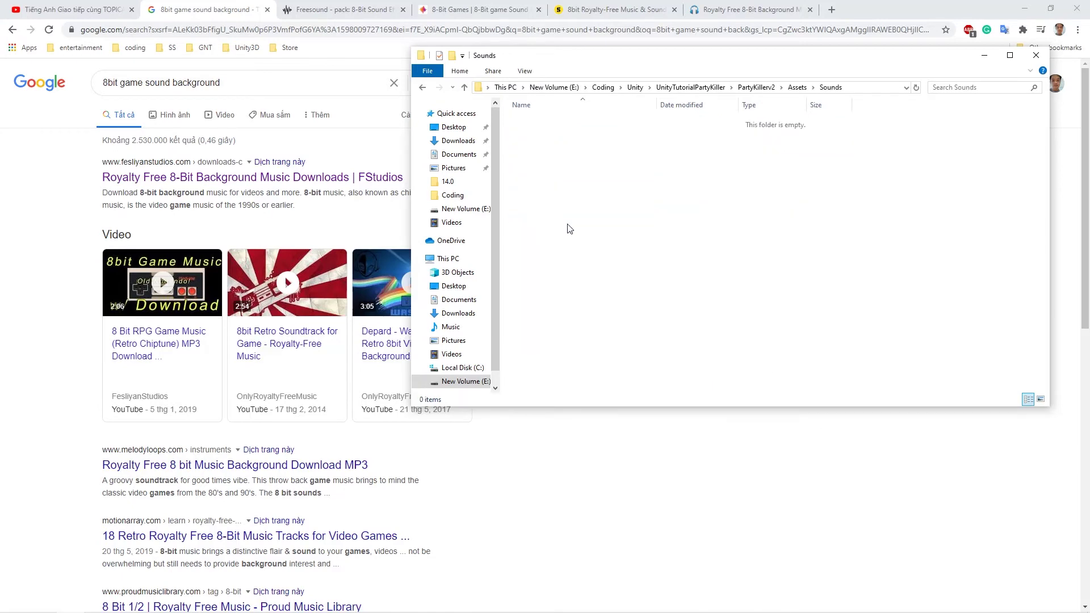
key("ctrl+v")
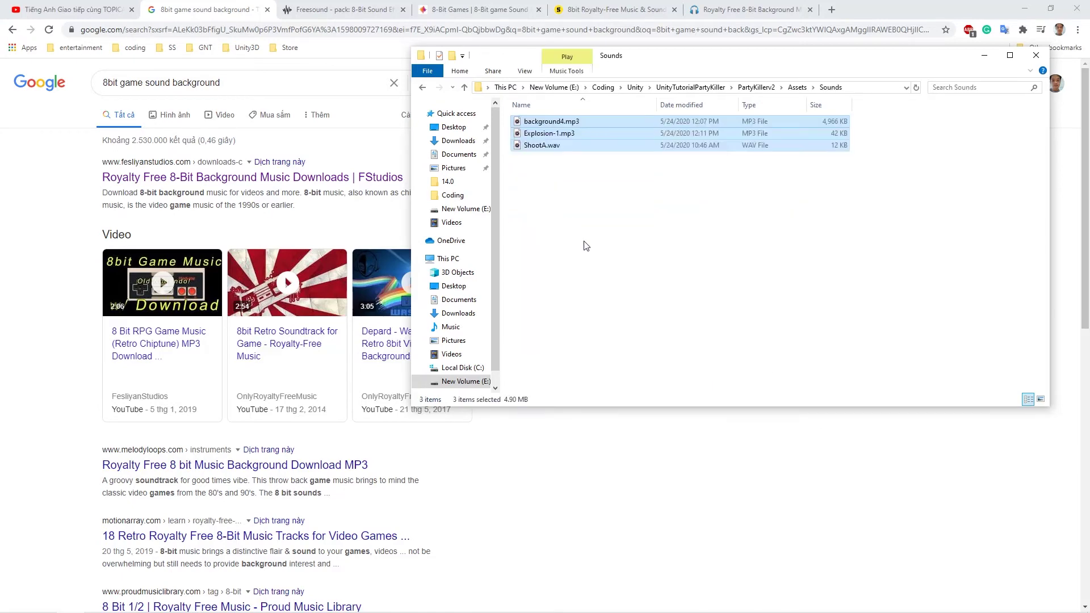
left_click(582, 318)
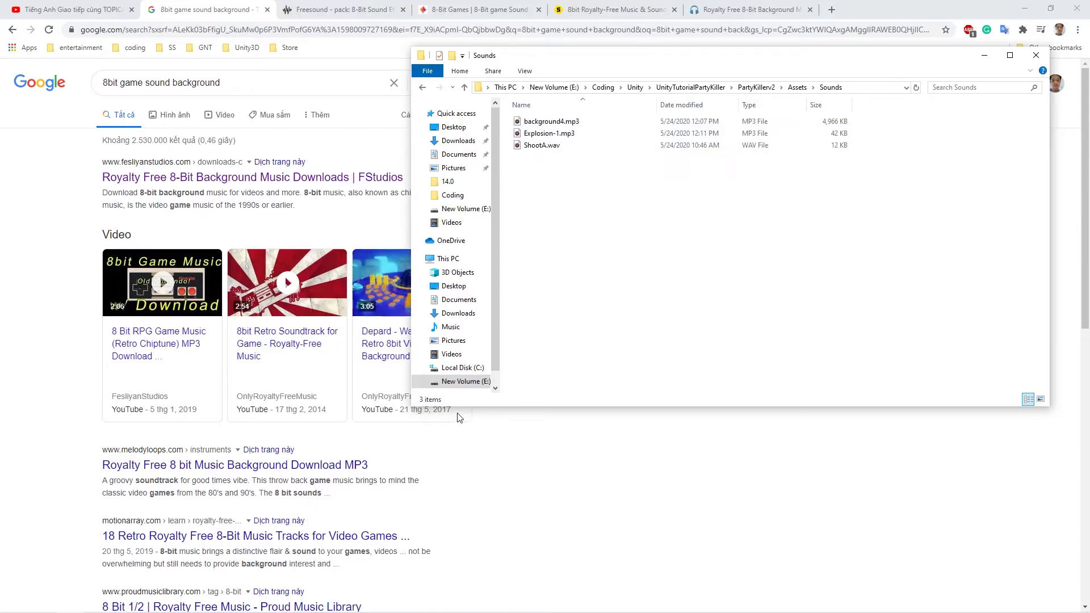
key("alt+Tab")
key("alt+Tab")
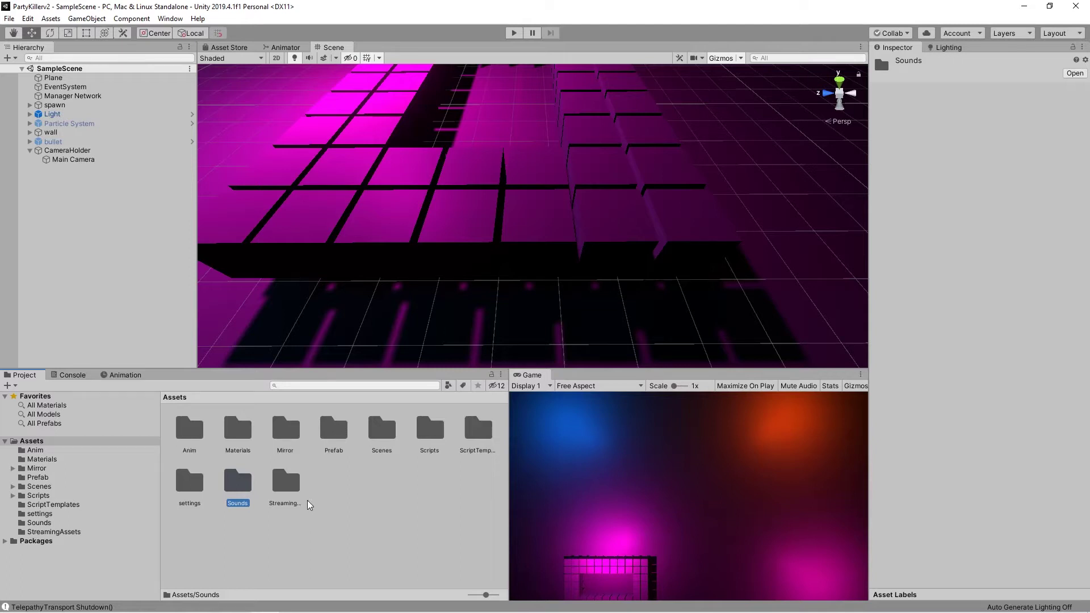
Open the Sounds folder and inspect the Explosion-1, ShootA and background4 clips' import settings.
left_click(38, 522)
left_click(230, 430)
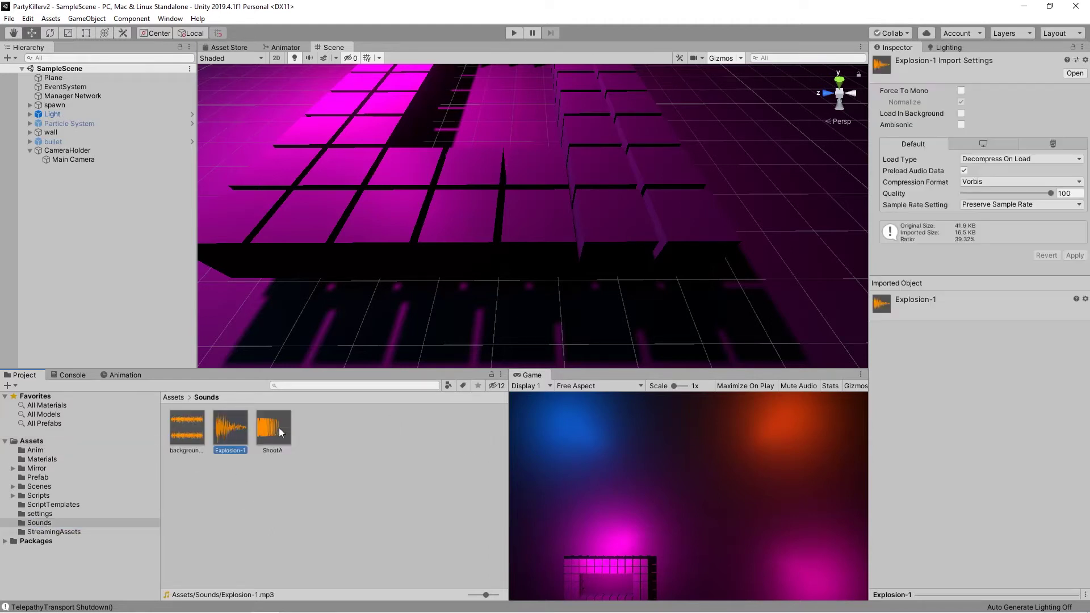
left_click(278, 427)
left_click(197, 433)
left_click(281, 431)
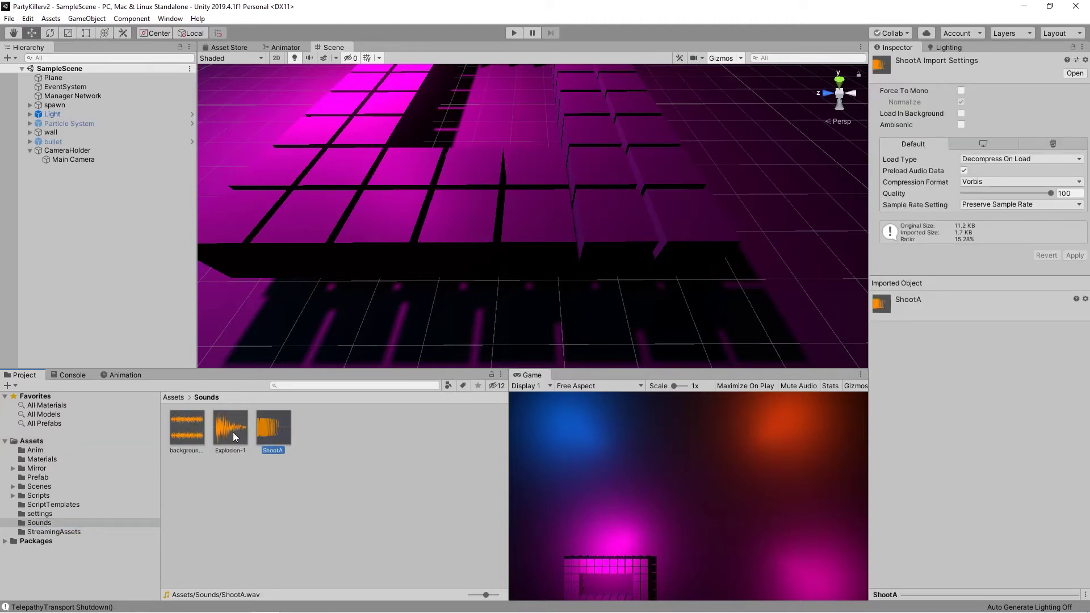
left_click(230, 431)
left_click(189, 431)
left_click(278, 430)
left_click(212, 436)
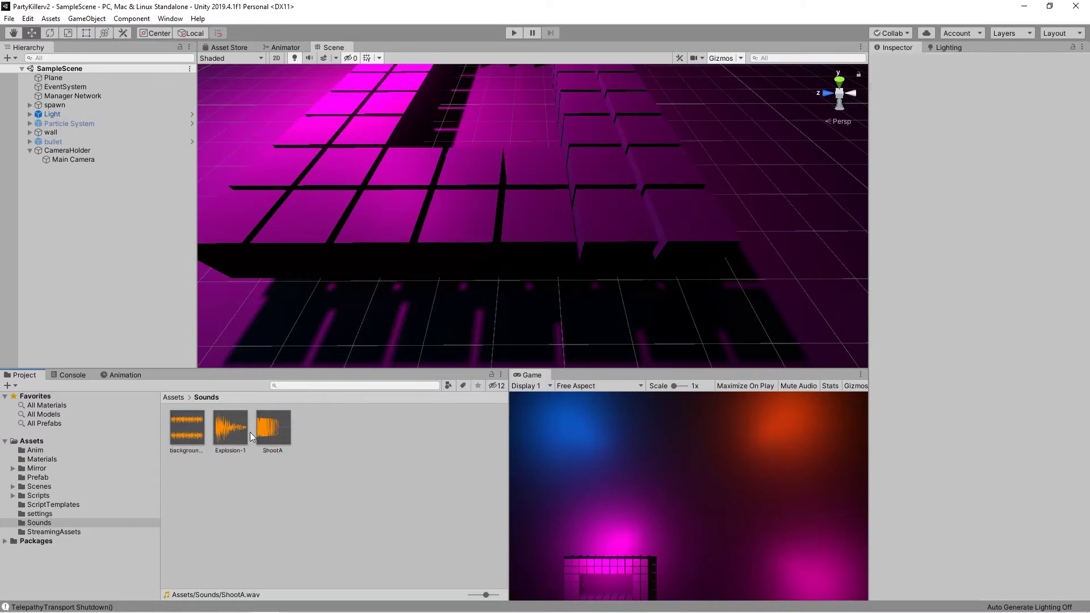
left_click(94, 96)
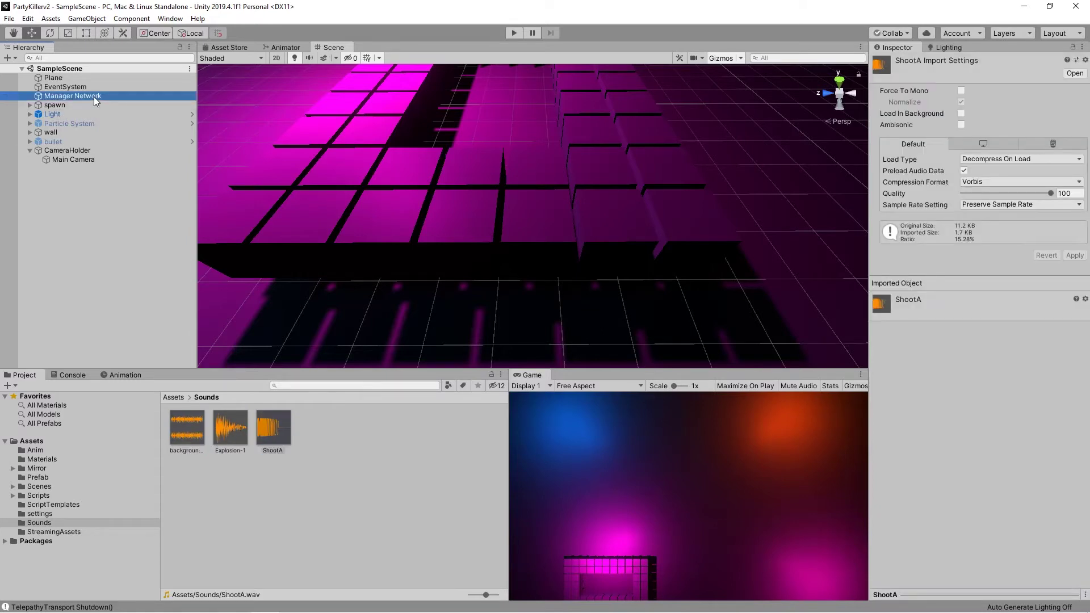
Create an empty GameObject in the Hierarchy and name it bk_fx.
right_click(68, 179)
left_click(108, 288)
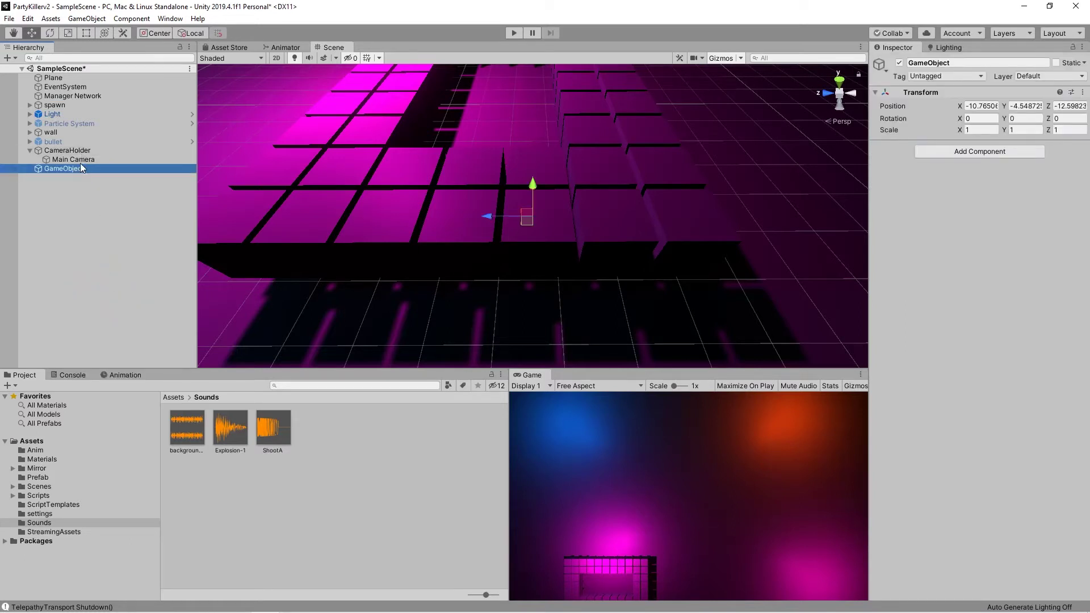
left_click(81, 164)
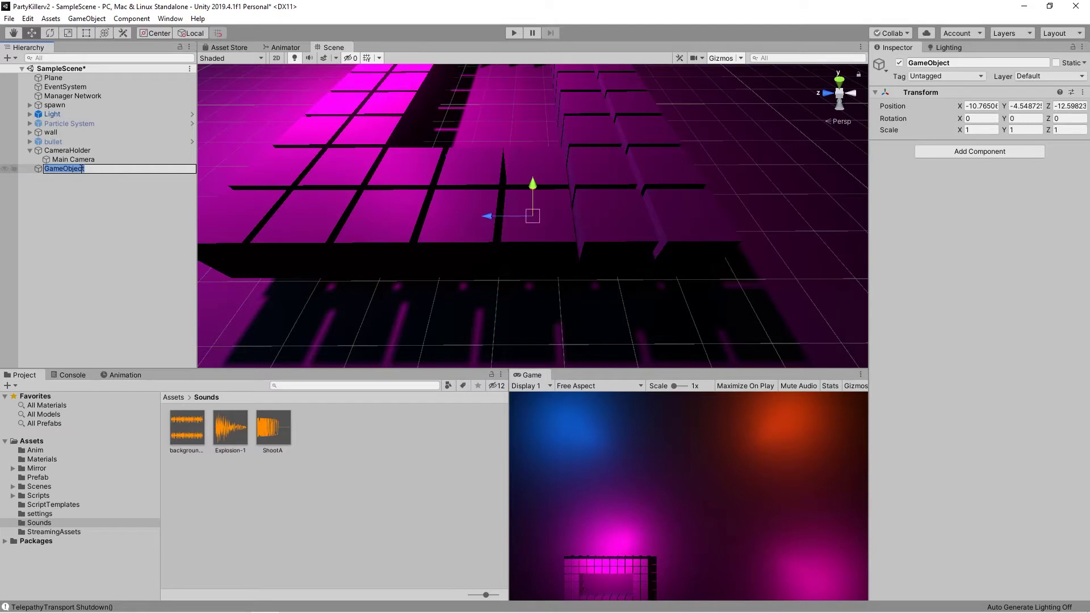
type("Backg")
type("our")
key("BackSpace")
key("BackSpace")
key("BackSpace")
key("BackSpace")
key("BackSpace")
key("BackSpace")
type("bk_ef")
type("fx")
key("Return")
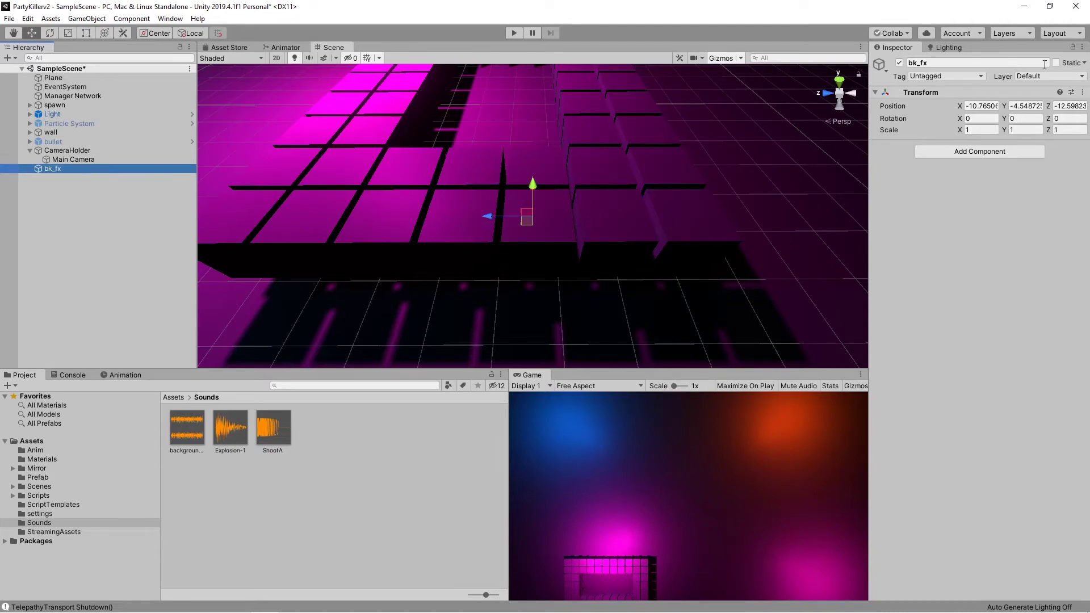
Reset bk_fx's Transform to position 0, 0, 0 and frame it in the view.
right_click(992, 94)
left_click(994, 101)
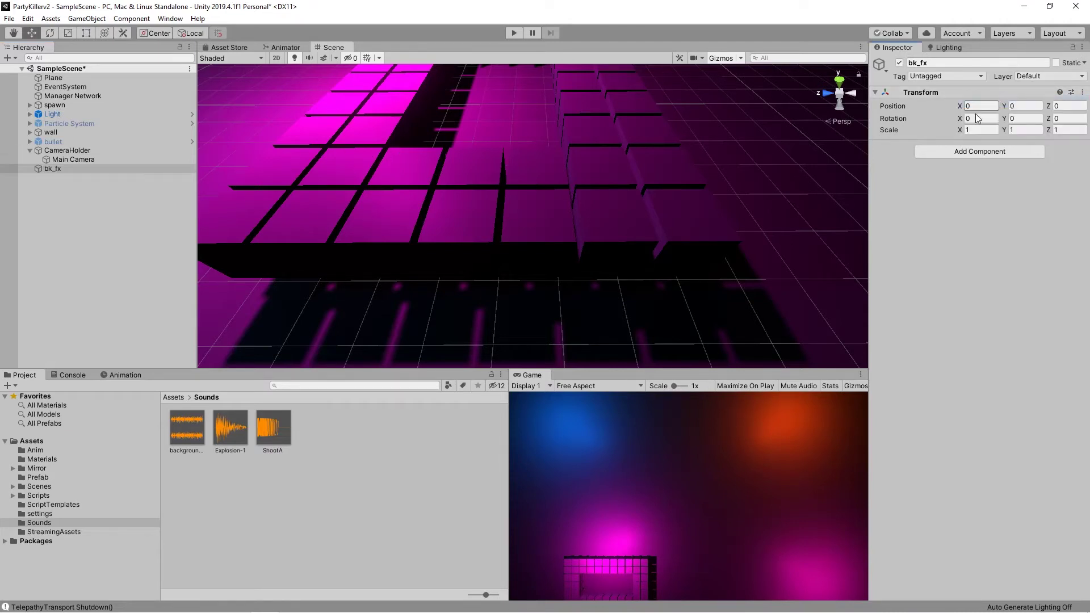
key("f")
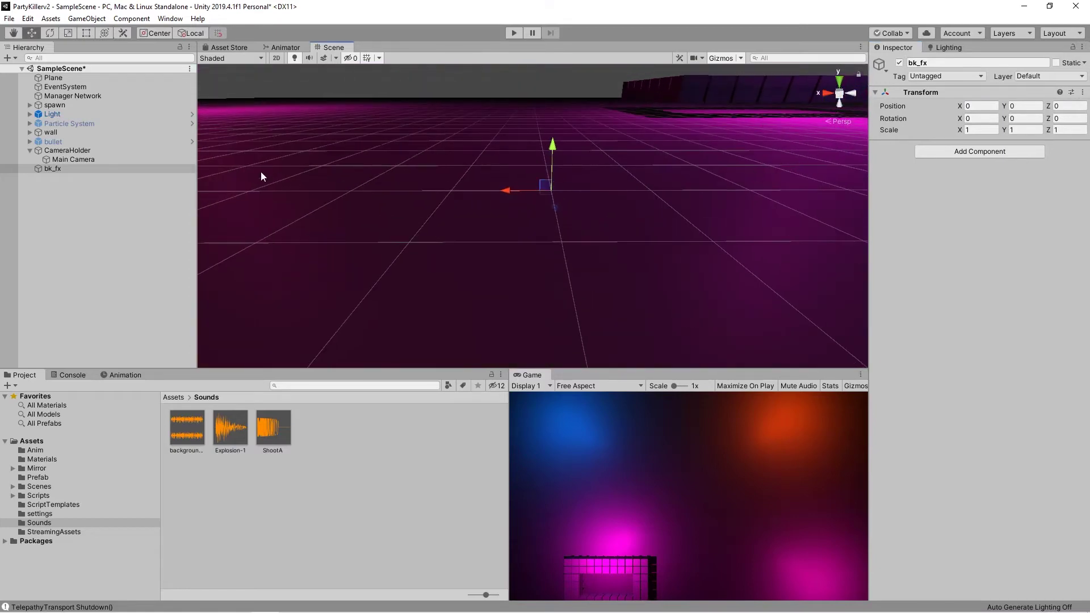
Add an Audio Source component to bk_fx and assign background4 as its AudioClip.
left_click(973, 152)
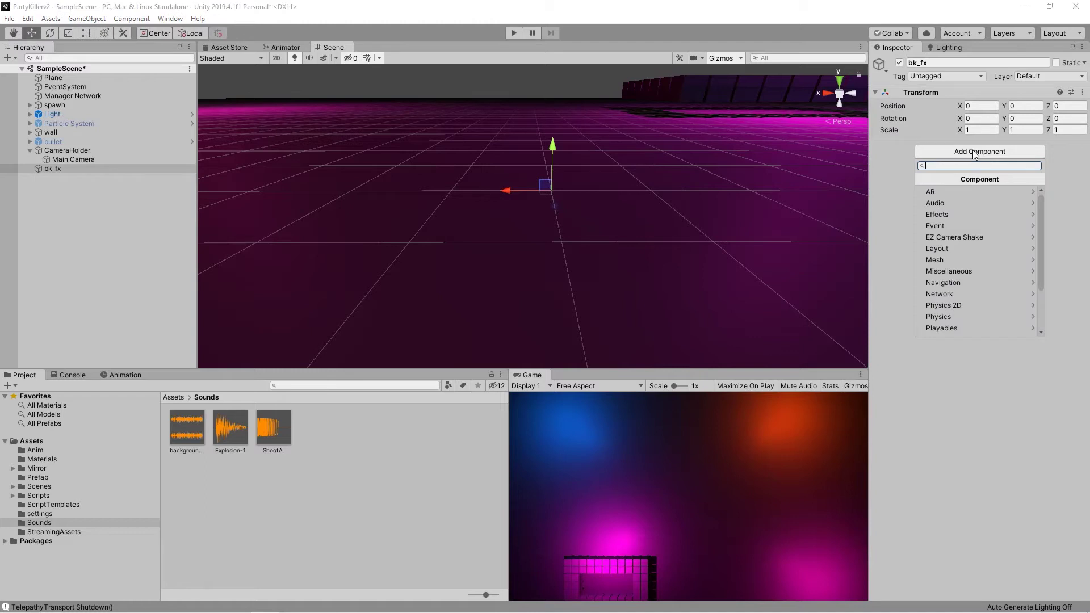
left_click(944, 204)
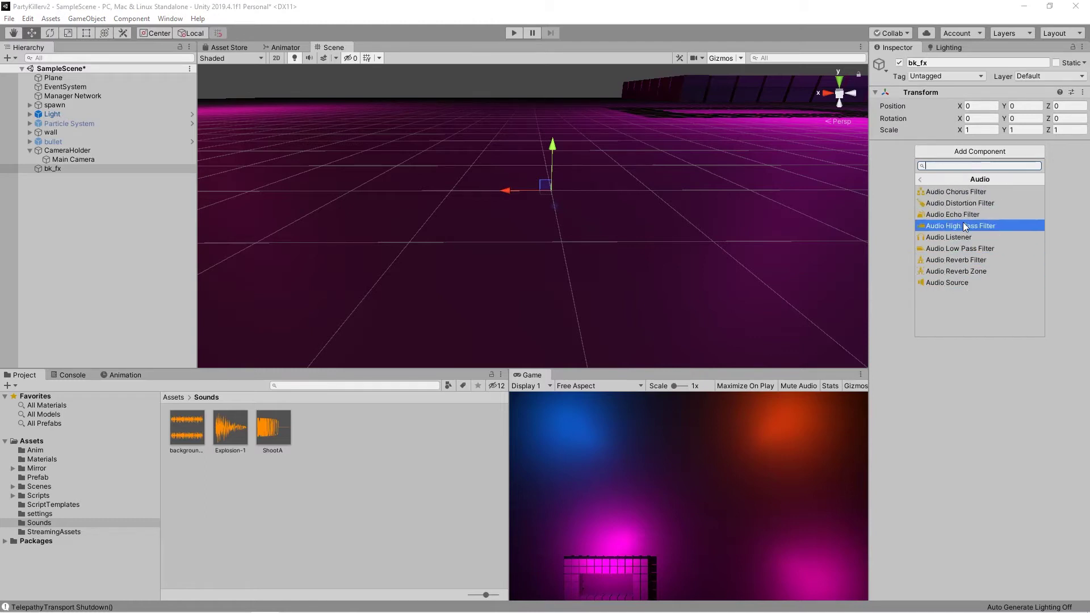
left_click(946, 283)
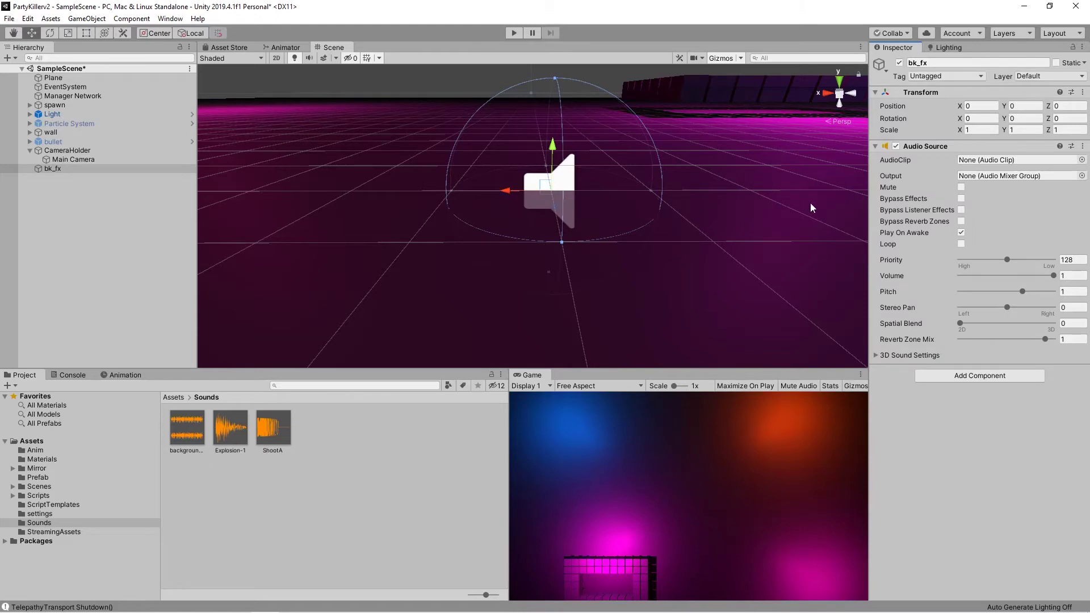
mouse_move(749, 200)
right_mouse_down()
mouse_move(740, 158)
mouse_move(771, 286)
right_mouse_up()
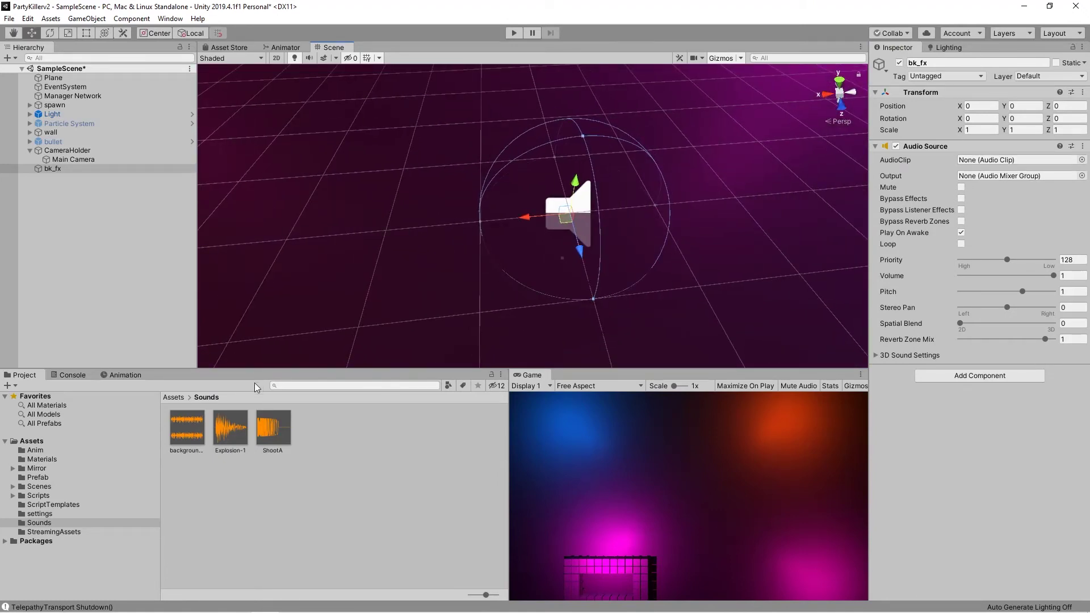
left_click_drag(185, 435, 1000, 165)
left_click(891, 189)
left_click(962, 187)
left_click(961, 199)
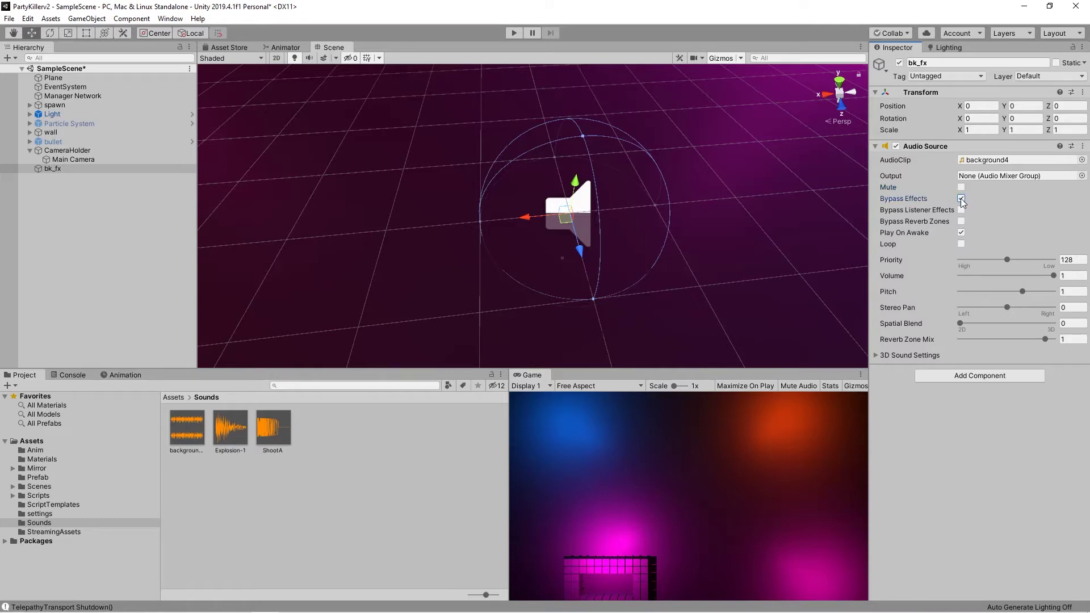
left_click(961, 210)
left_click(961, 199)
left_click(961, 210)
left_click(961, 199)
left_click(961, 210)
left_click(961, 199)
left_click(961, 199)
left_click(961, 211)
key("ctrl+z")
left_click(903, 216)
left_click(961, 221)
left_click(961, 210)
left_click(961, 199)
left_click(961, 199)
left_click(961, 210)
left_click(961, 221)
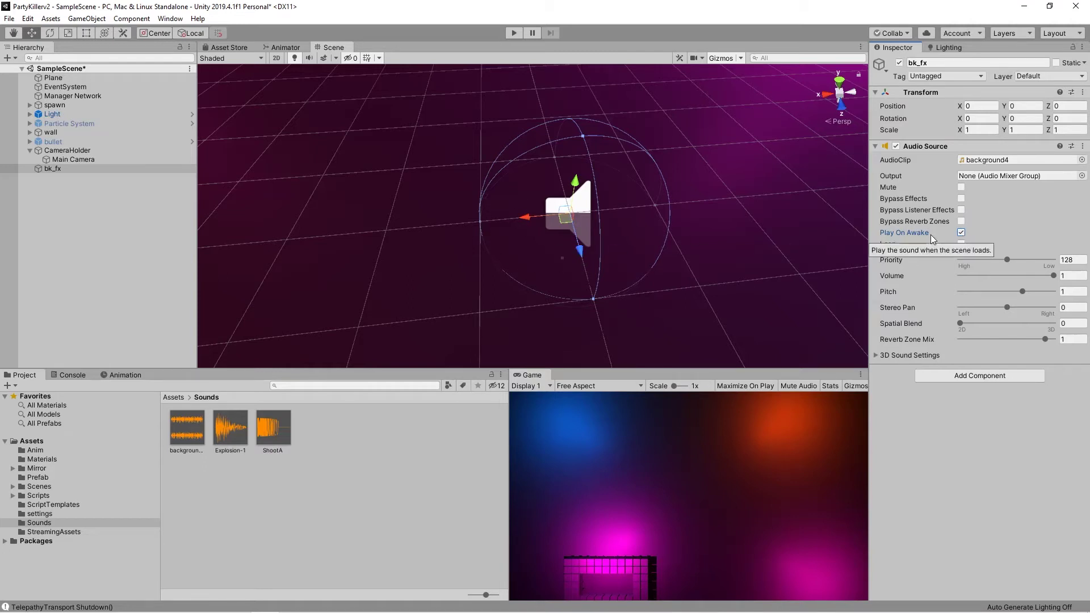
left_click(178, 436)
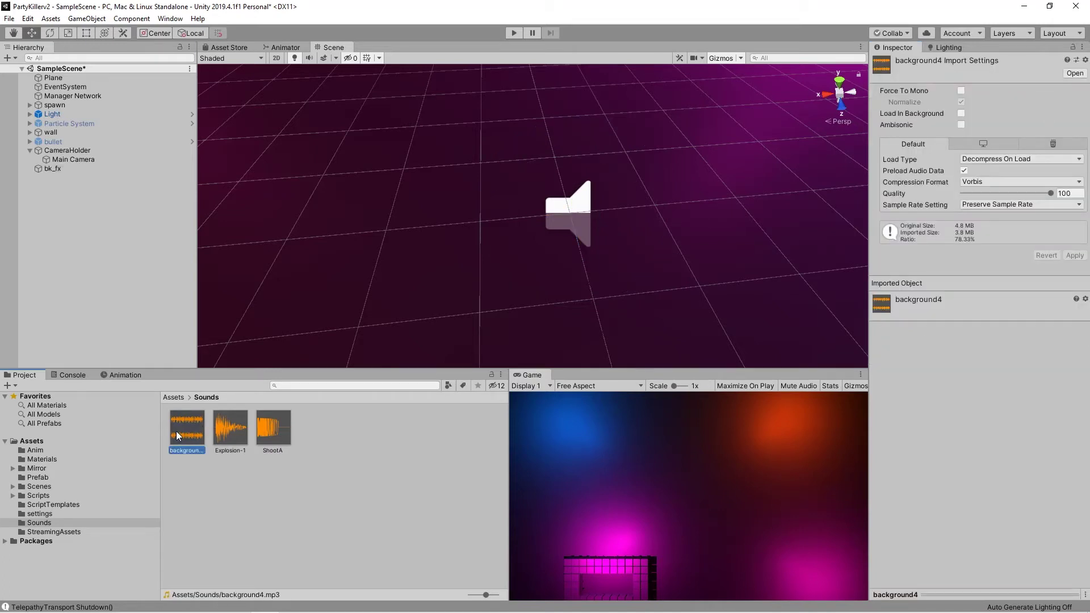
left_click(47, 168)
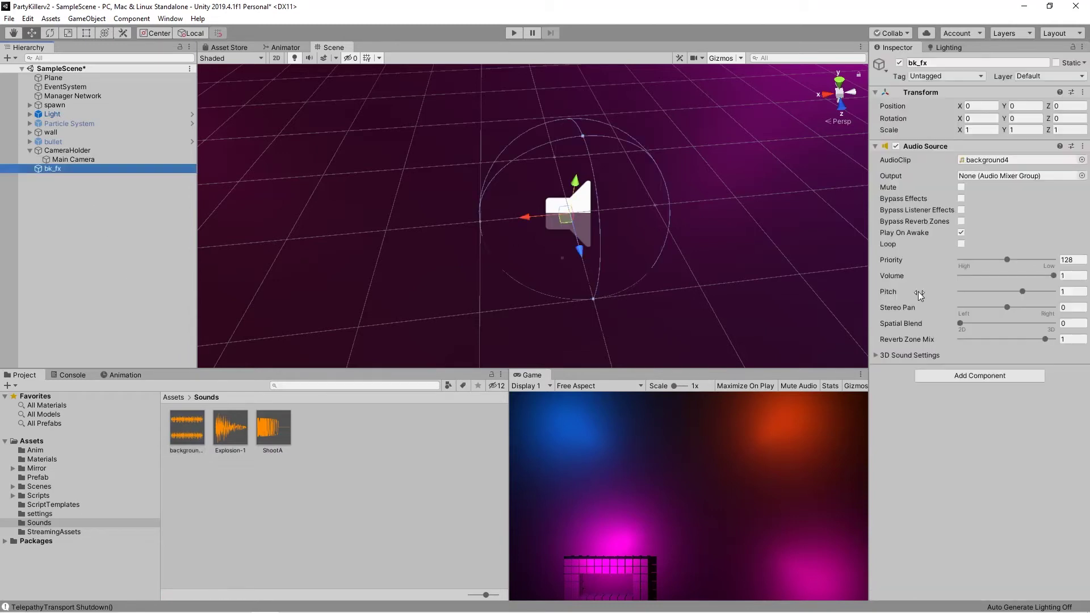
Enable Loop with priority 164, pitch 0.71, stereo pan -0.01 and reverb zone mix 1.007.
left_click(961, 244)
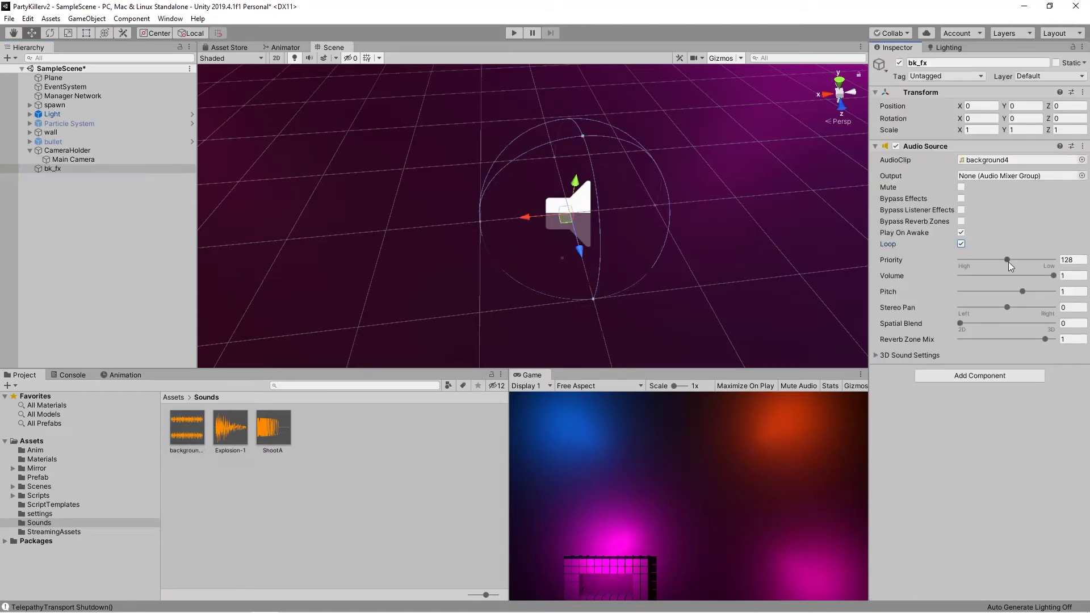
mouse_move(1007, 260)
left_mouse_down()
mouse_move(1041, 260)
mouse_move(1015, 261)
left_mouse_up()
left_click_drag(1016, 262, 1012, 263)
left_click_drag(1055, 280, 1089, 277)
left_click_drag(1022, 291, 1017, 291)
left_click(1007, 307)
left_click(959, 323)
left_click(1046, 339)
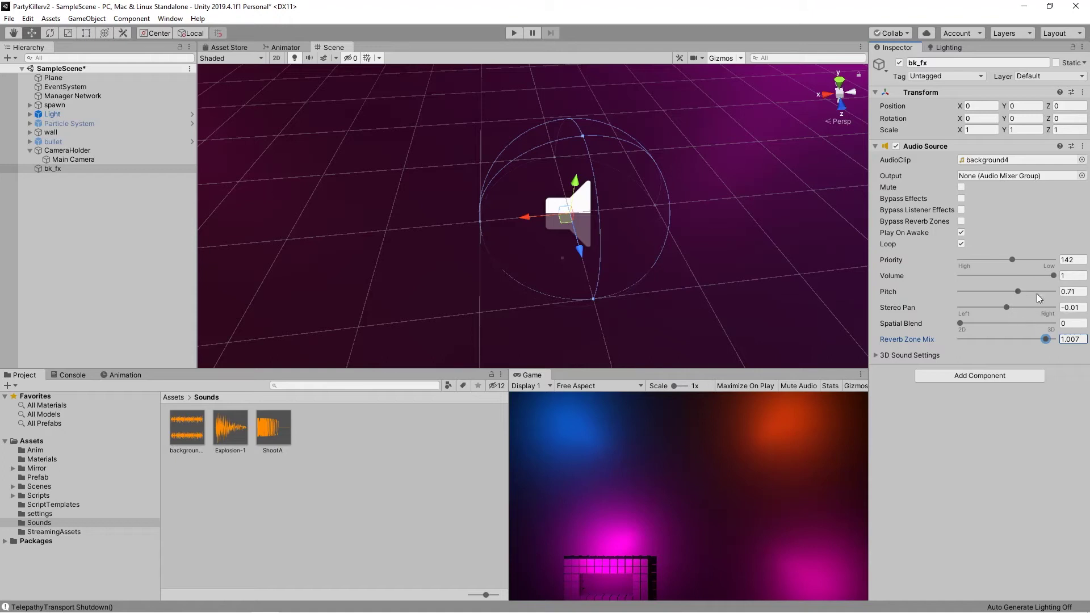
left_click_drag(1015, 261, 1022, 259)
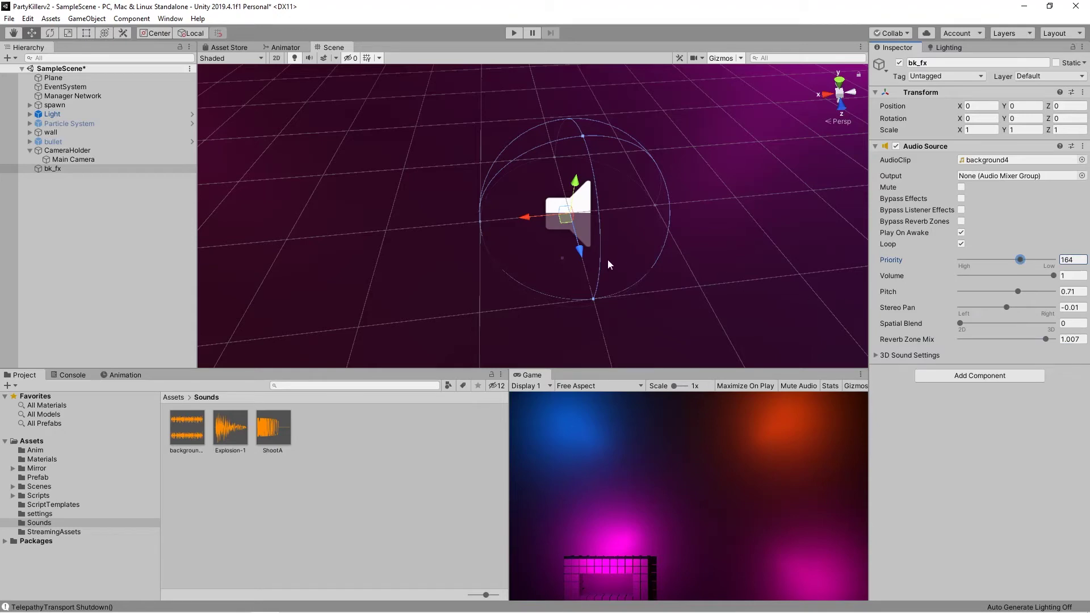
Save the scene and orbit the Scene view for a wider look at the arena.
key("ctrl+s")
mouse_move(660, 188)
left_mouse_down("alt")
mouse_move(768, 120)
mouse_move(826, 39)
mouse_move(755, 52)
left_mouse_up("alt")
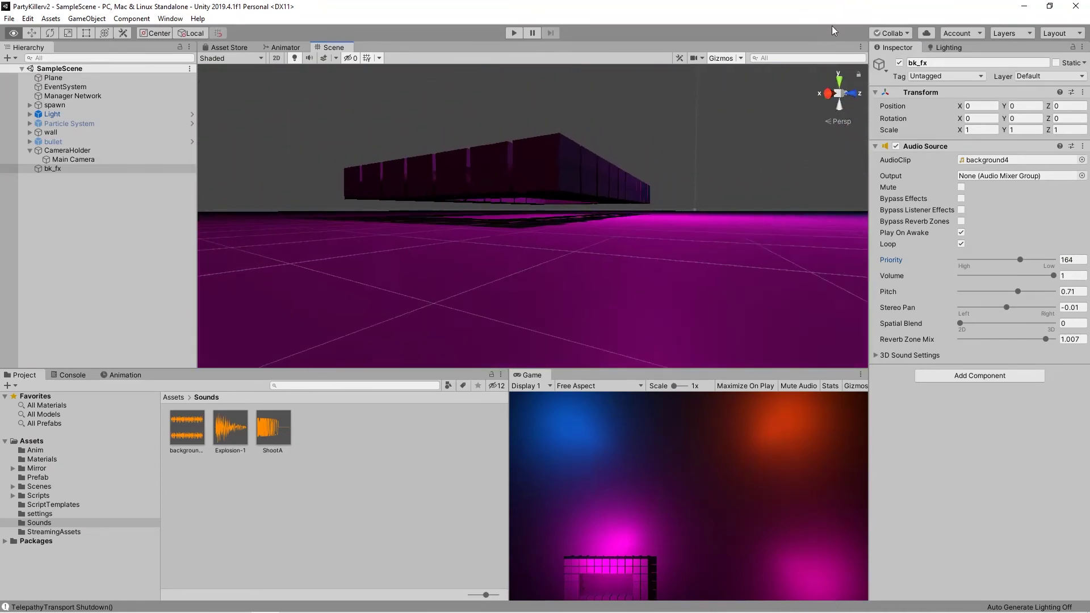
mouse_move(644, 244)
left_mouse_down("alt")
mouse_move(1002, 266)
mouse_move(463, 248)
mouse_move(485, 315)
left_mouse_up("alt")
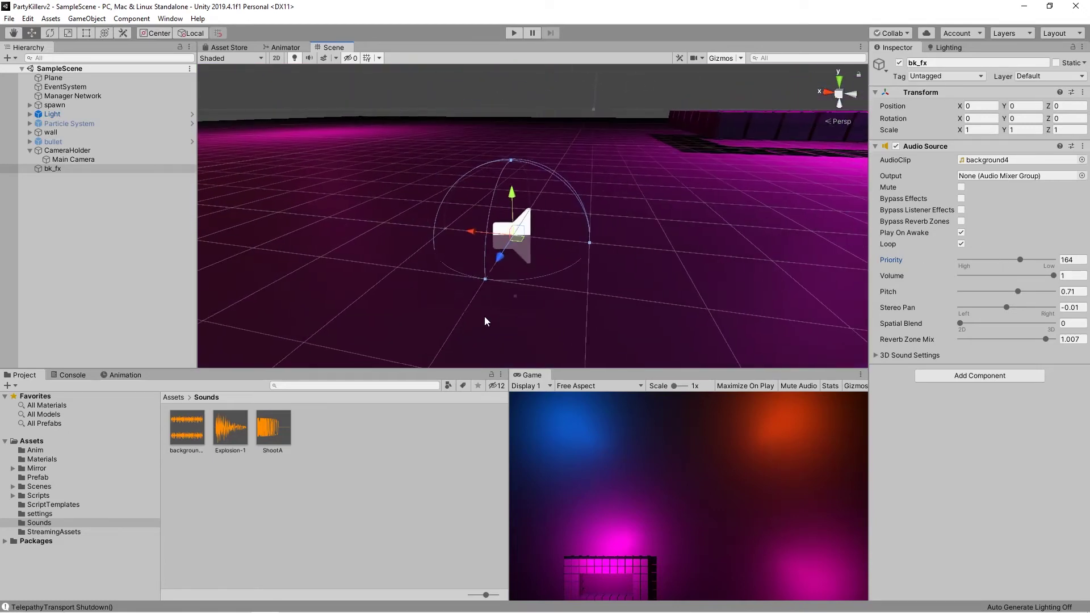
Select the bullet, collapse its Inspector components, and open the Prefab folder.
left_click(71, 141)
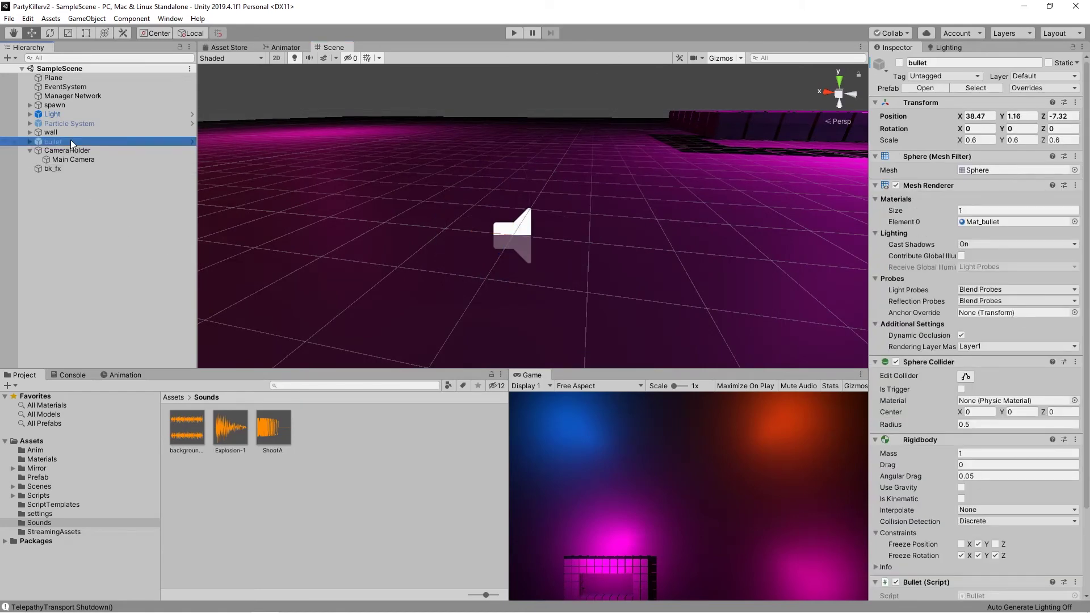
scroll(927, 358, "down", 3)
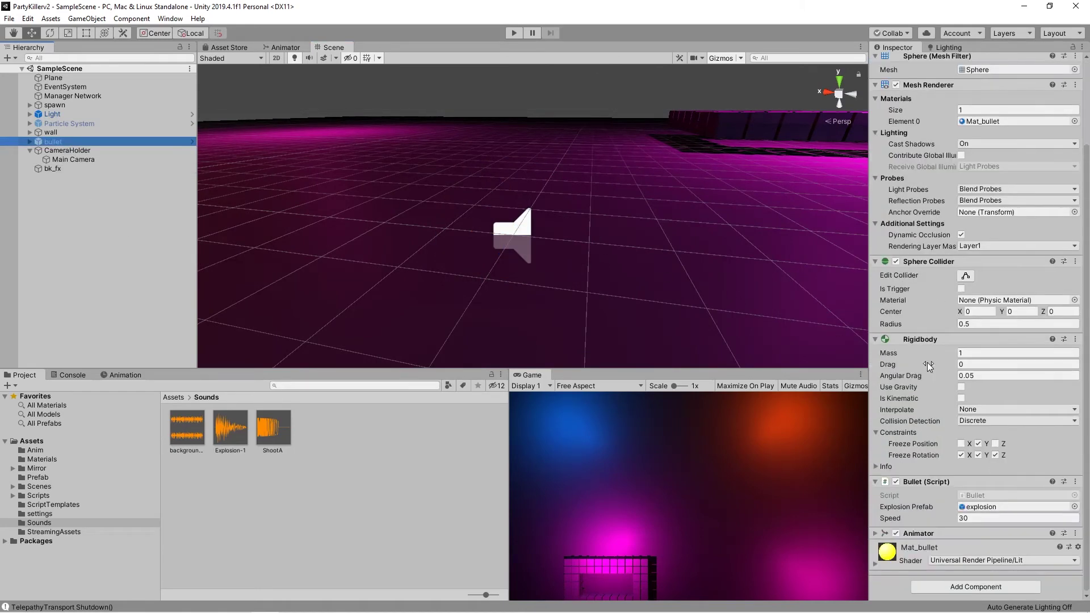
left_click(877, 338)
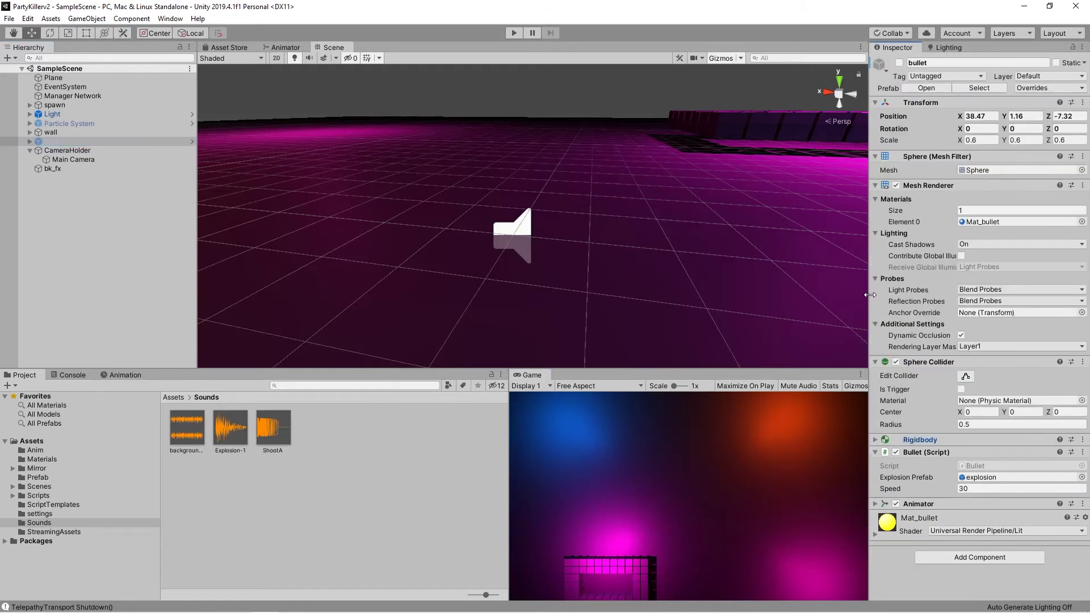
left_click(875, 361)
left_click(875, 386)
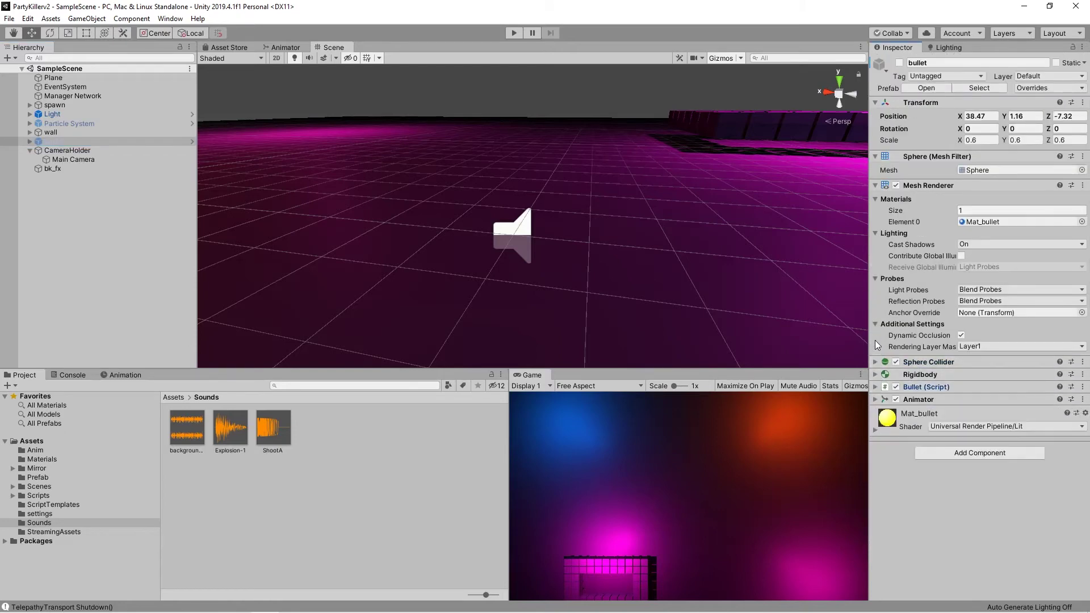
left_click(875, 324)
left_click(875, 278)
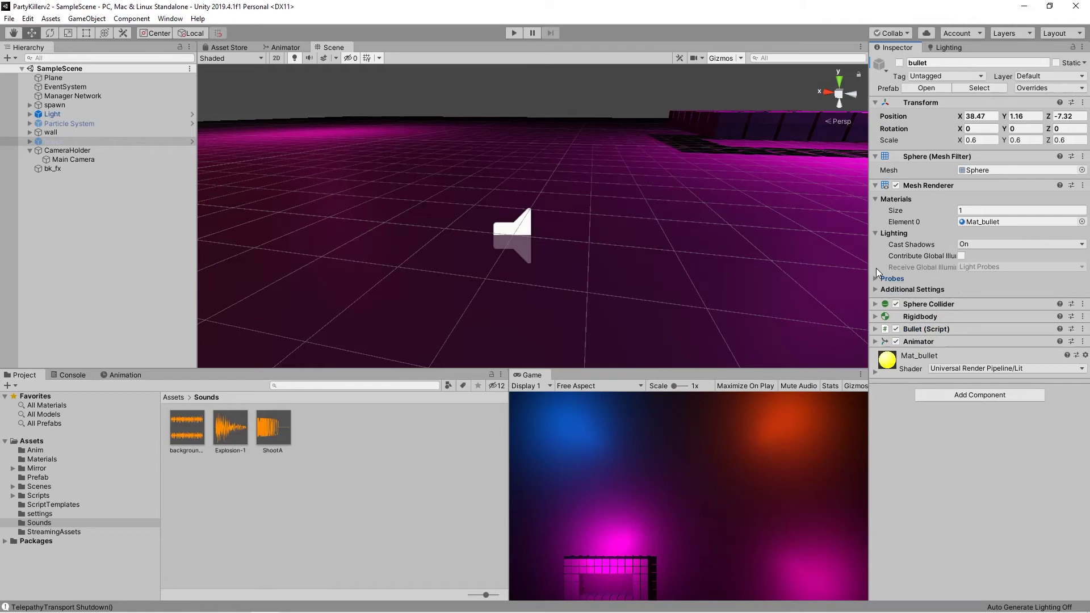
left_click(875, 234)
left_click(876, 199)
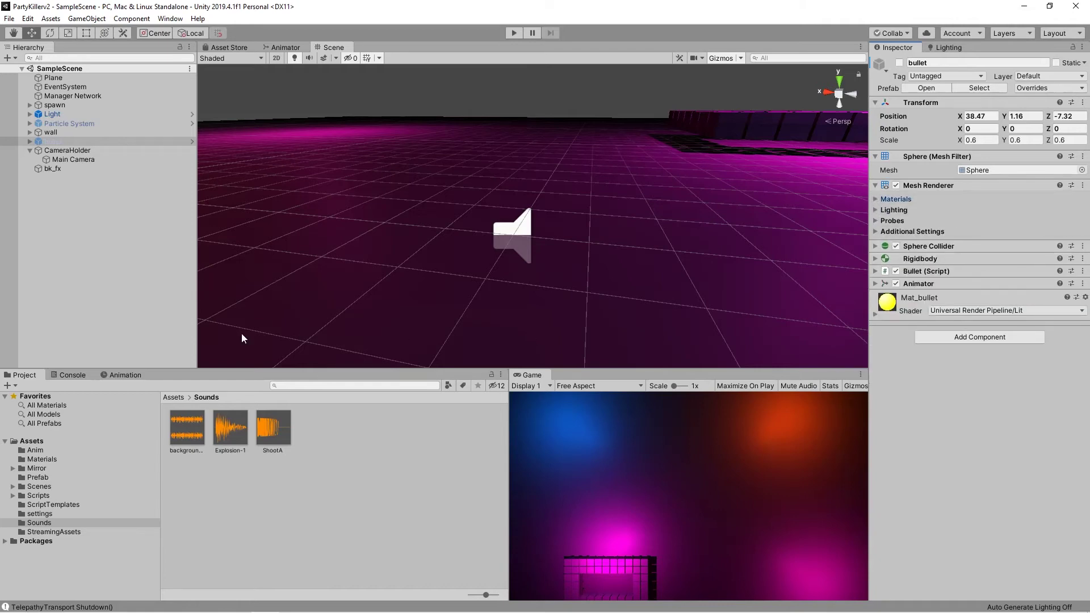
left_click(40, 477)
Open the bullet prefab, add an Audio Source, and assign the ShootA clip to it.
double_click(191, 431)
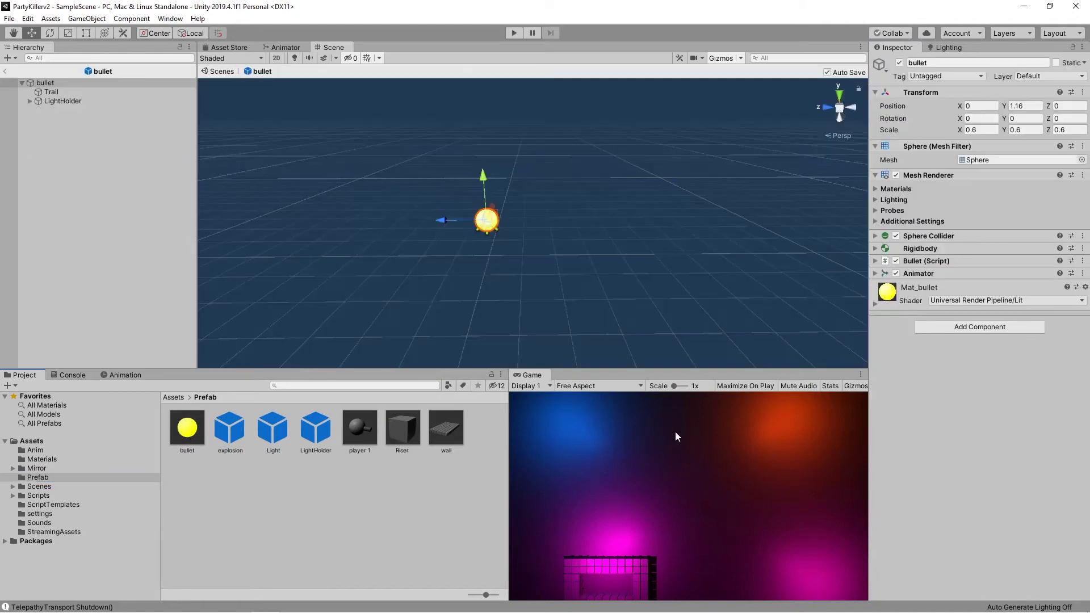
left_click(954, 332)
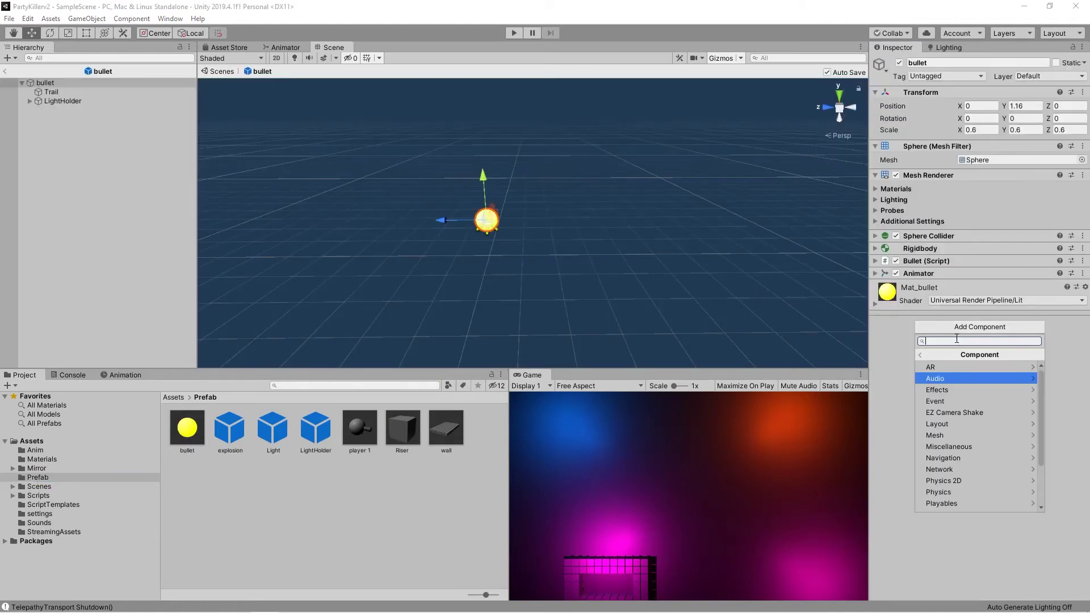
left_click(948, 380)
left_click(946, 454)
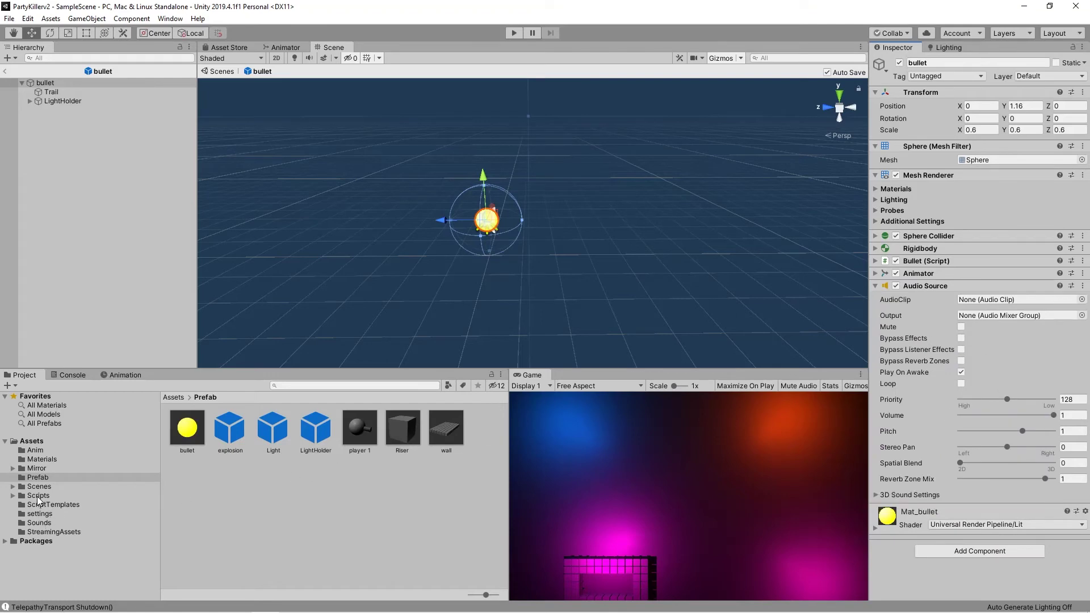
left_click(40, 523)
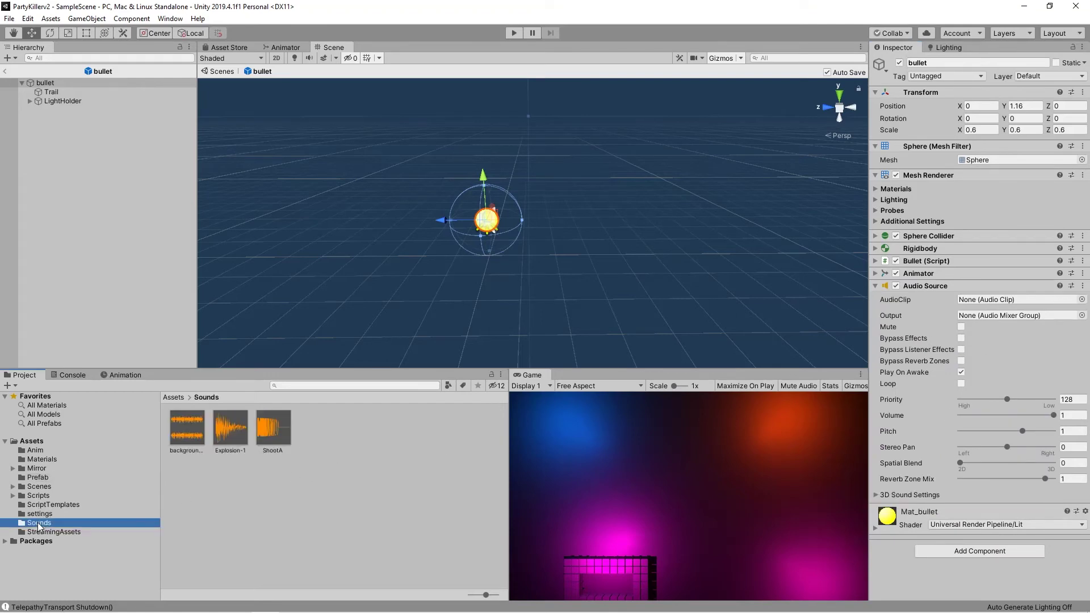
left_click_drag(272, 434, 1017, 302)
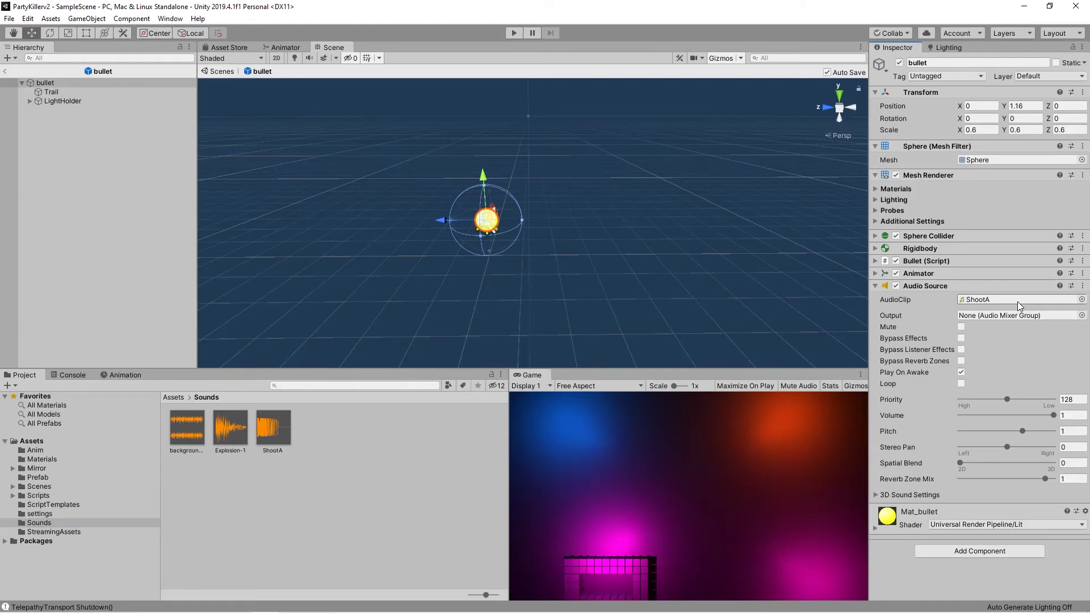
left_click(962, 384)
key("ctrl+z")
Inspect the Explosion-1 and ShootA clips' import settings, then show the Prefab folder.
left_click(226, 431)
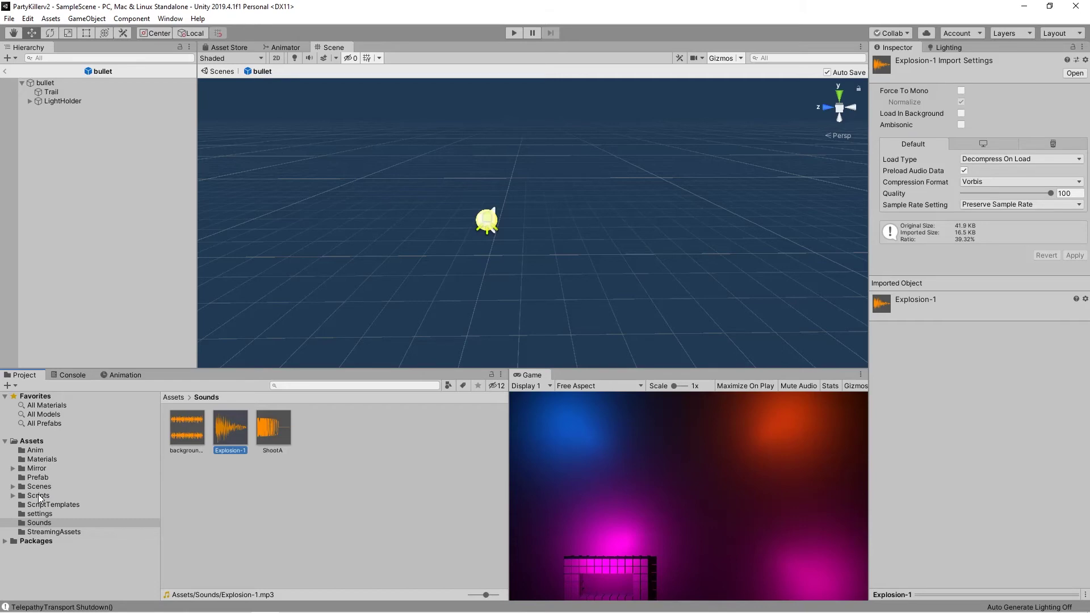
left_click(274, 426)
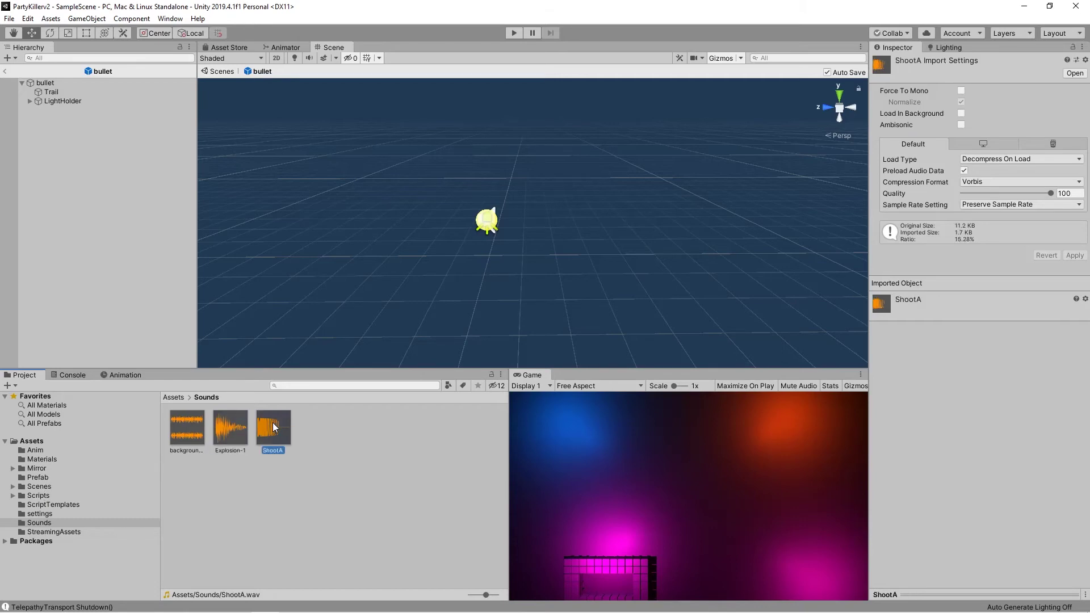
left_click(223, 434)
left_click(39, 477)
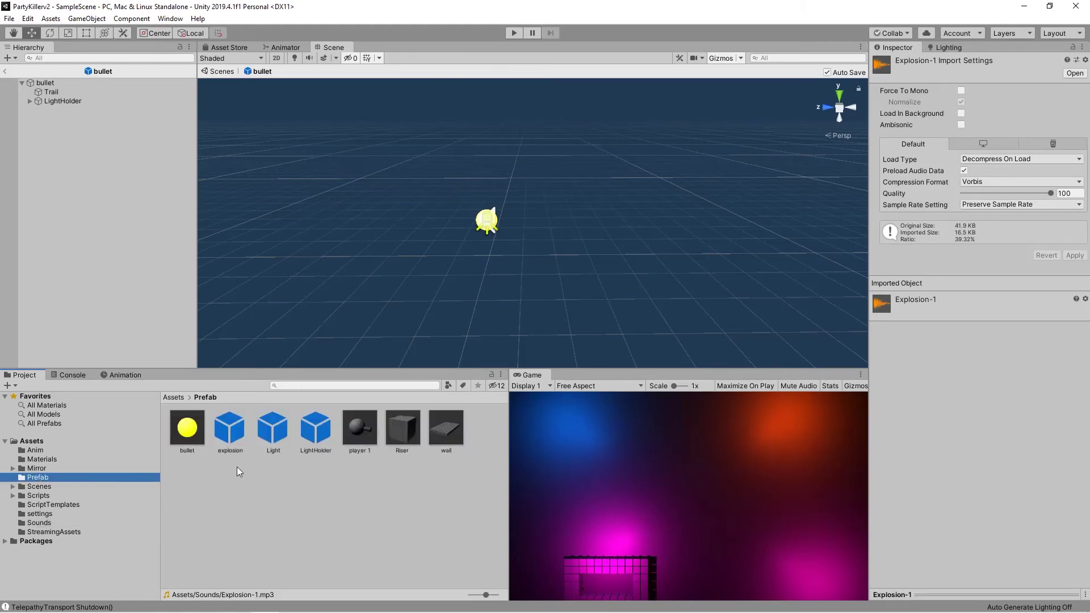
Add an Audio Source component to the explosion prefab.
double_click(240, 430)
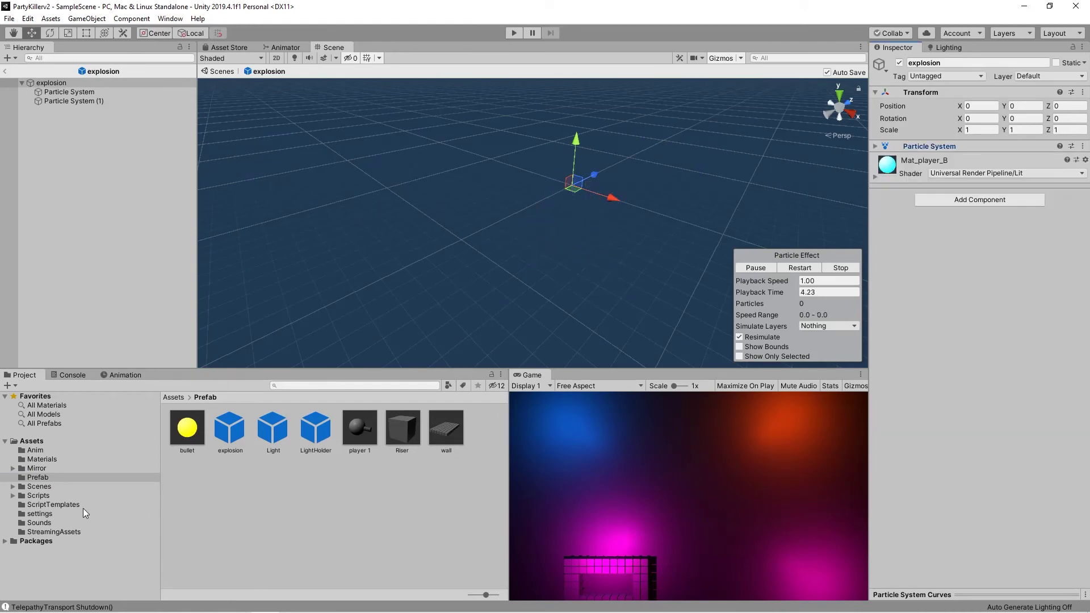
left_click(968, 200)
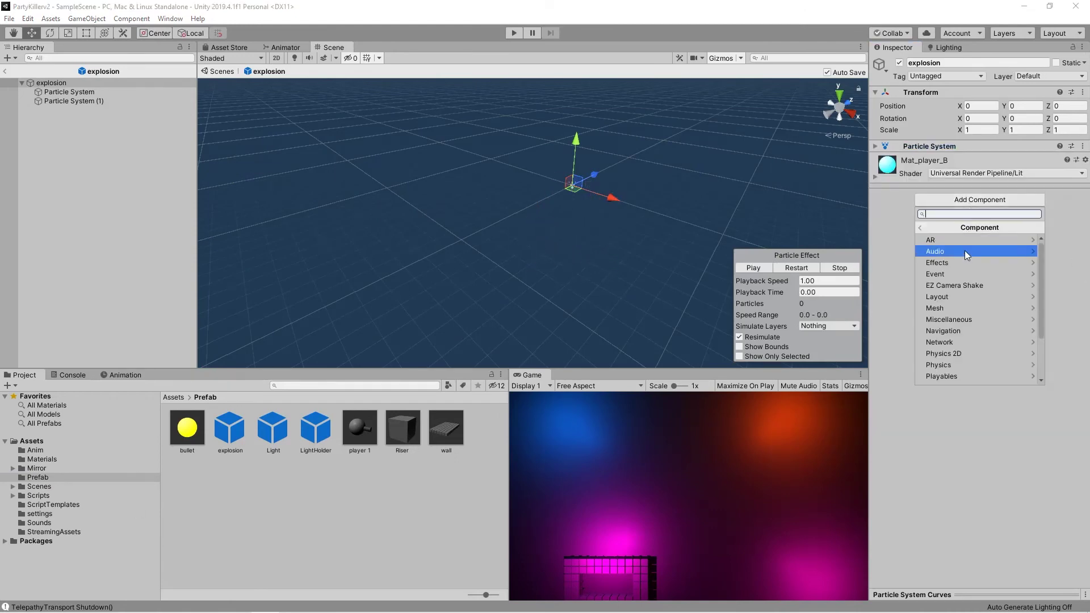
left_click(965, 251)
left_click(952, 332)
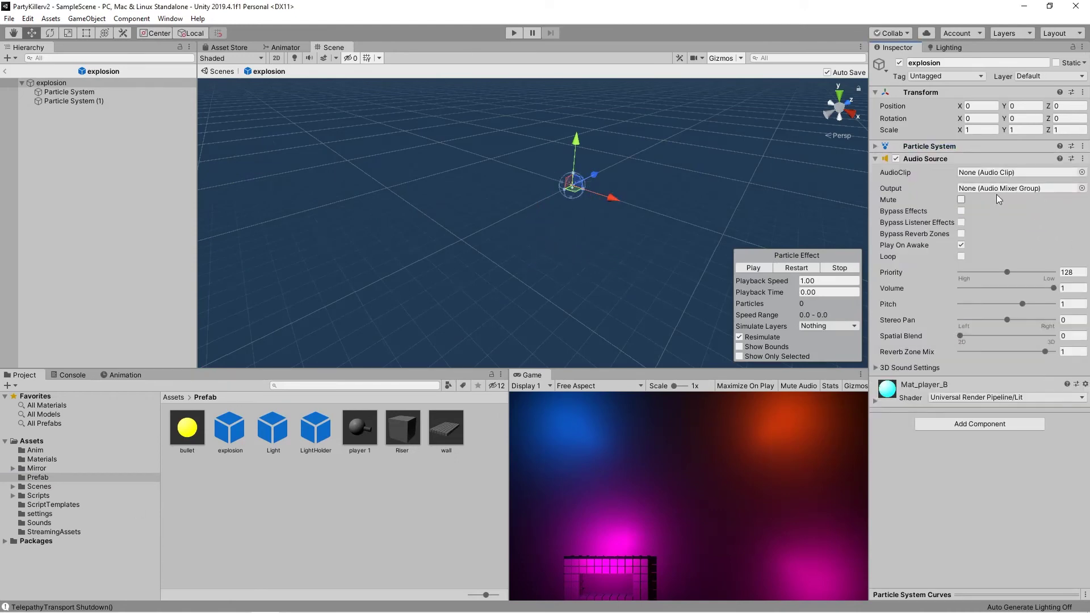
Assign the Explosion-1 clip with Play On Awake enabled, then reopen the bullet prefab.
left_click(41, 522)
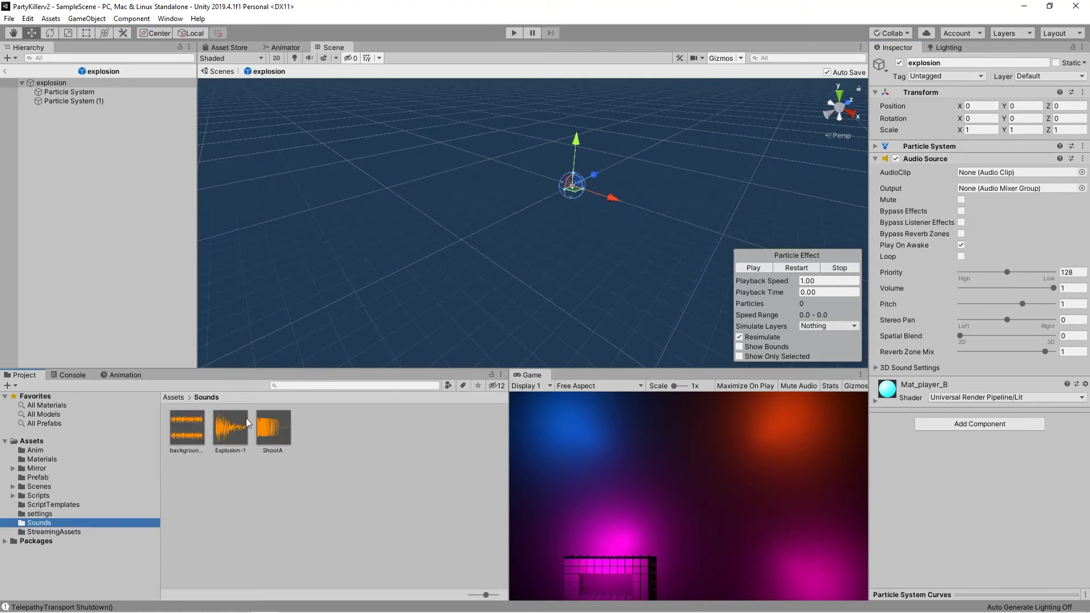
left_click_drag(248, 423, 997, 176)
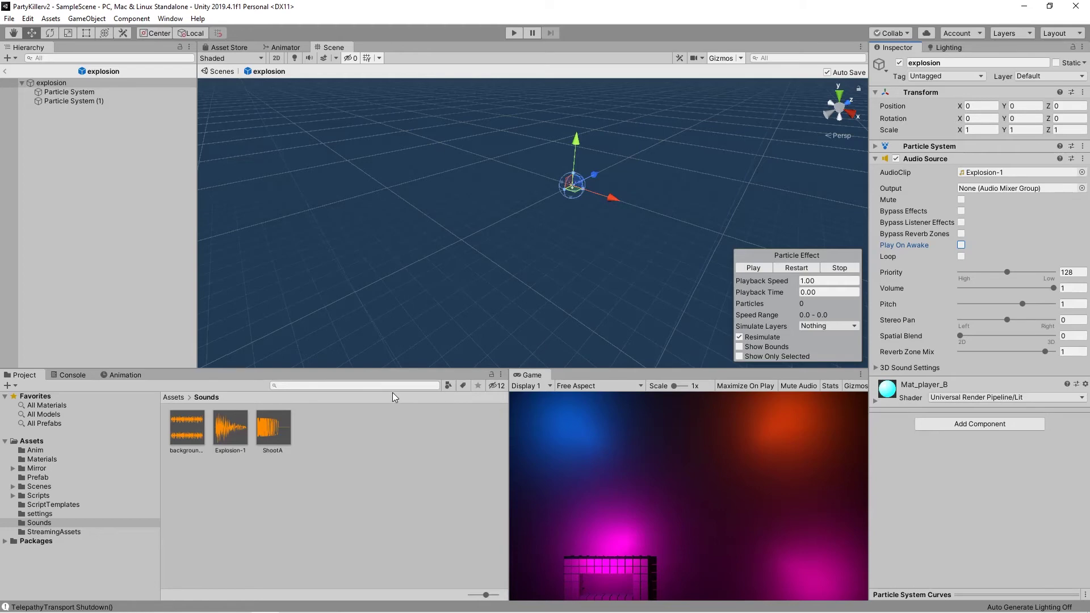
left_click(962, 246)
left_click(39, 477)
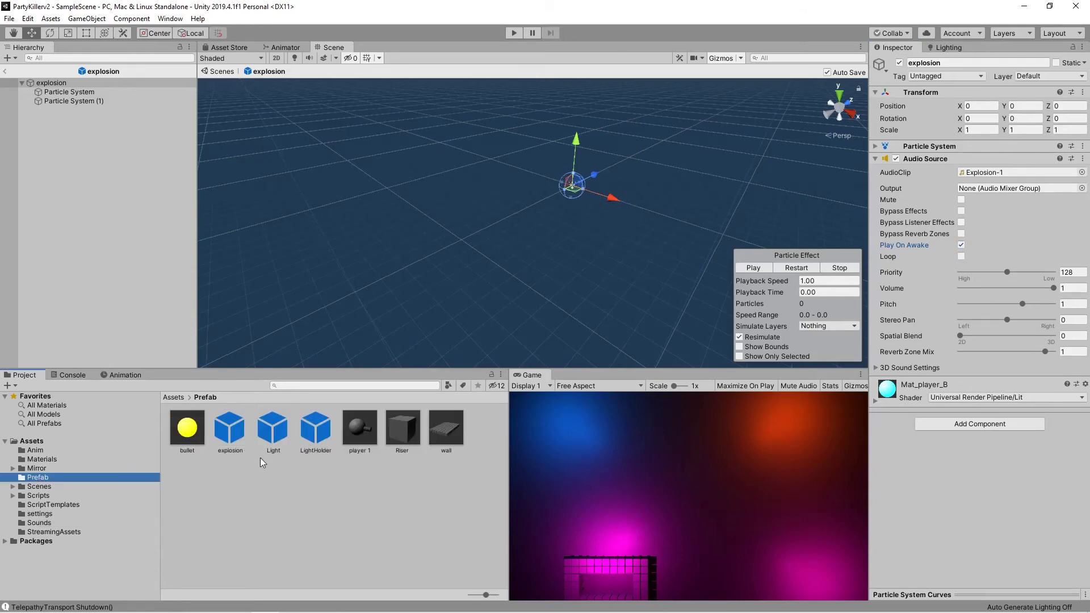
double_click(188, 430)
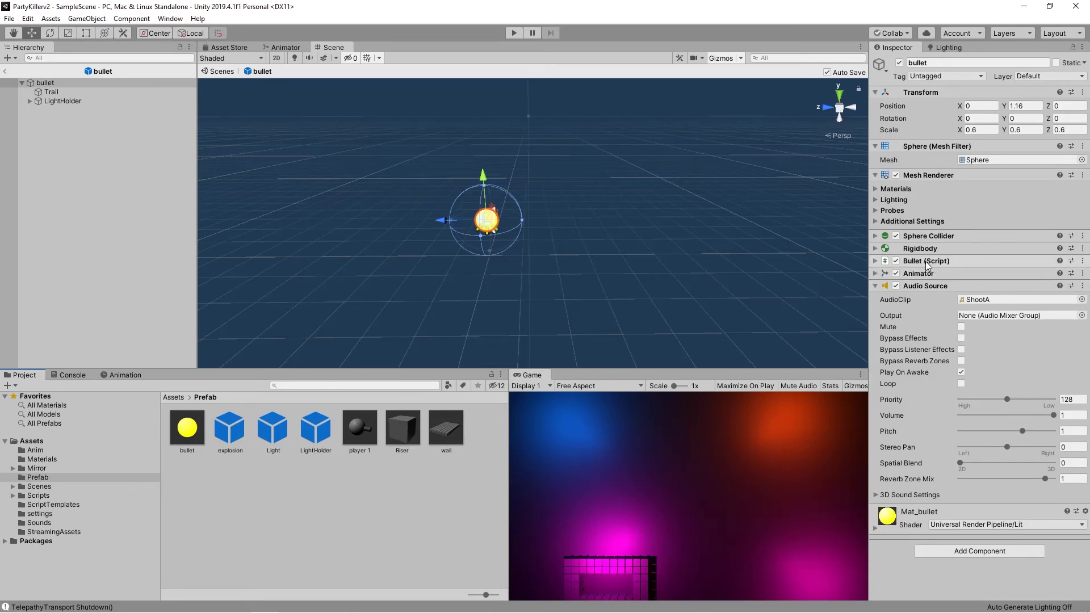
Turn off Play On Awake on the bullet's Audio Source and bring up the Bullet script's menu.
left_click(961, 372)
left_click(956, 261)
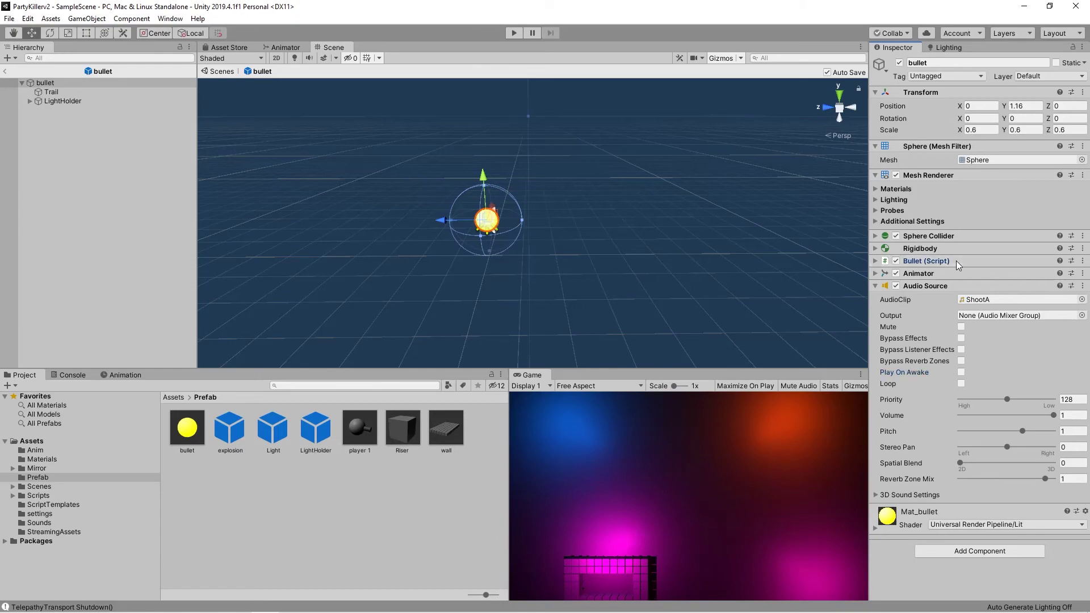
right_click(956, 261)
Open Bullet.cs and declare an 'AudioSource shootFx;' field below the speed field.
left_click(981, 401)
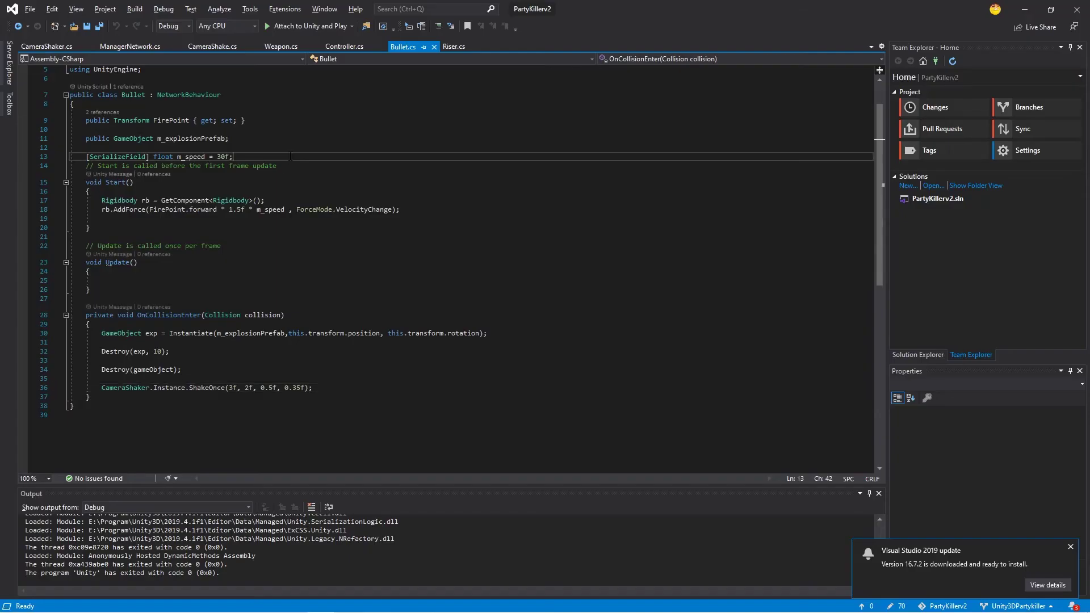
key("Return")
key("Return")
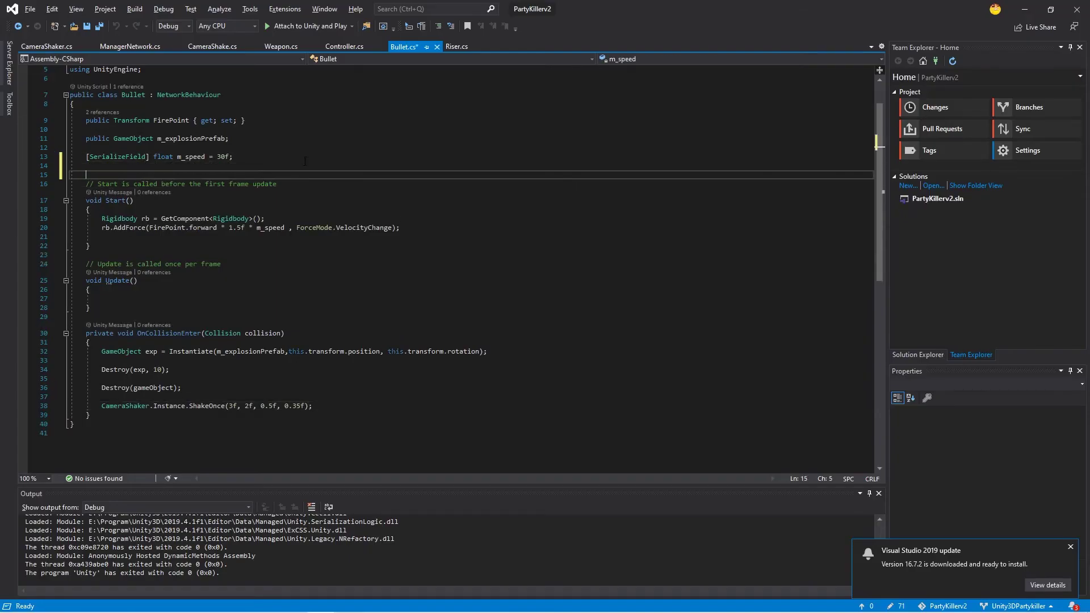
key("ctrl+s")
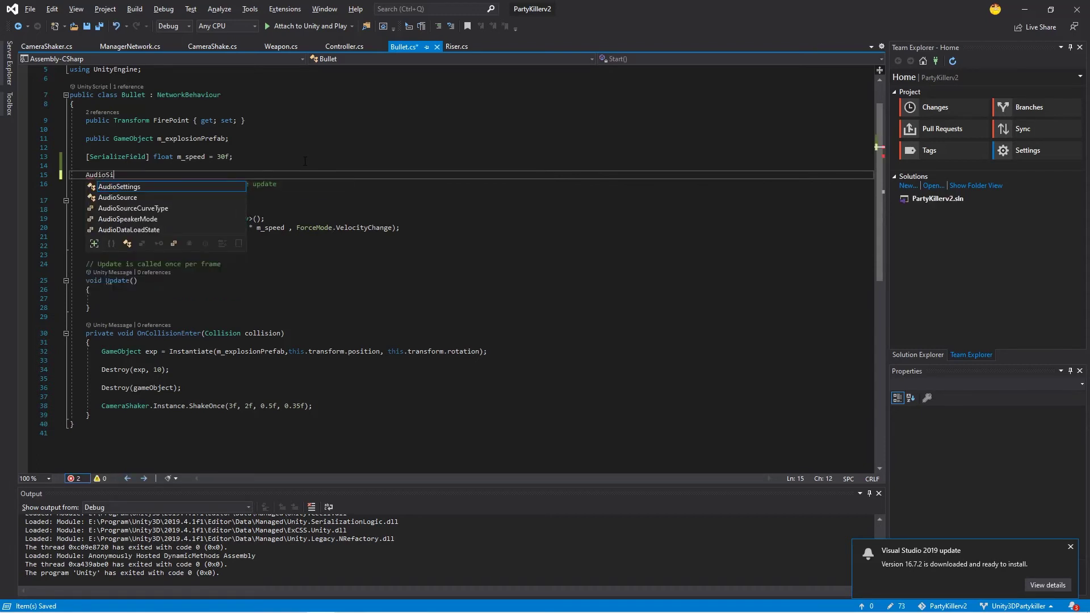
type("AudioSource shootF")
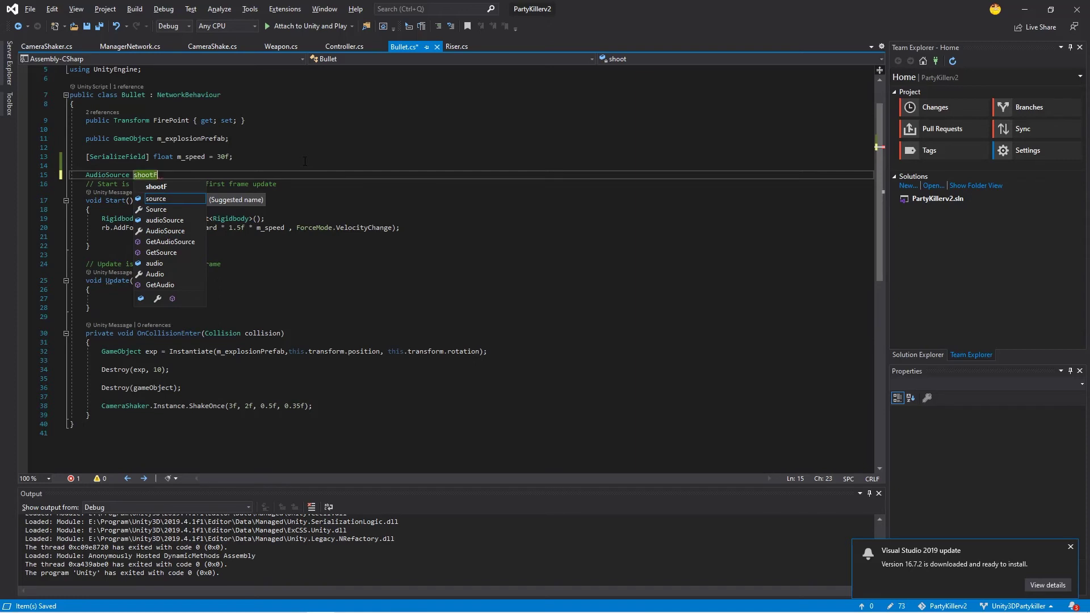
type("x;")
key("ctrl+s")
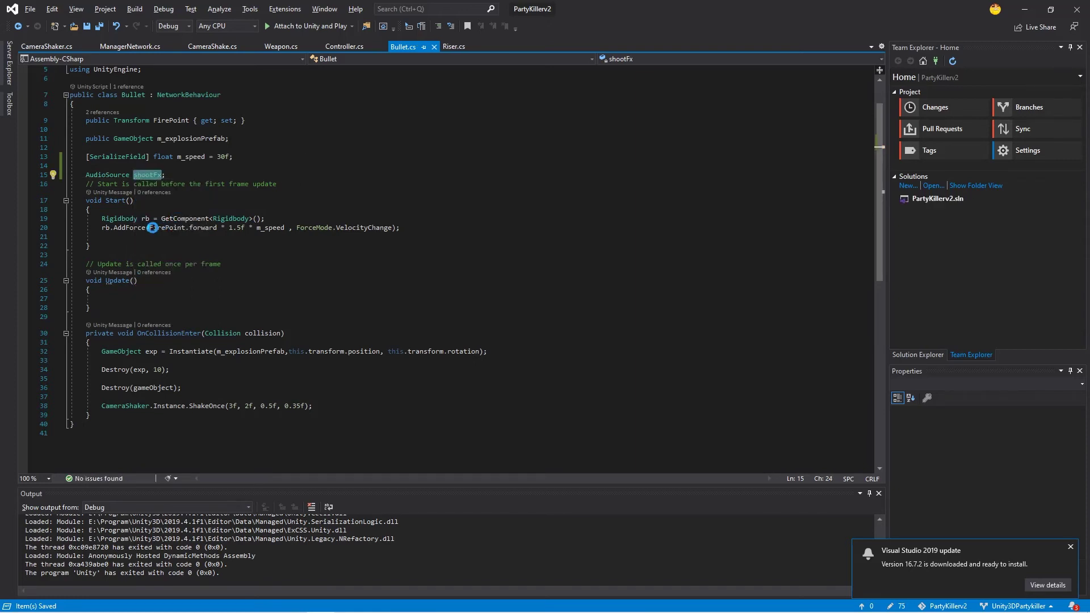
Add 'shootFx = GetComponent<AudioSource>();' inside Start() and save Bullet.cs.
left_click(282, 237)
type("shootFx = ")
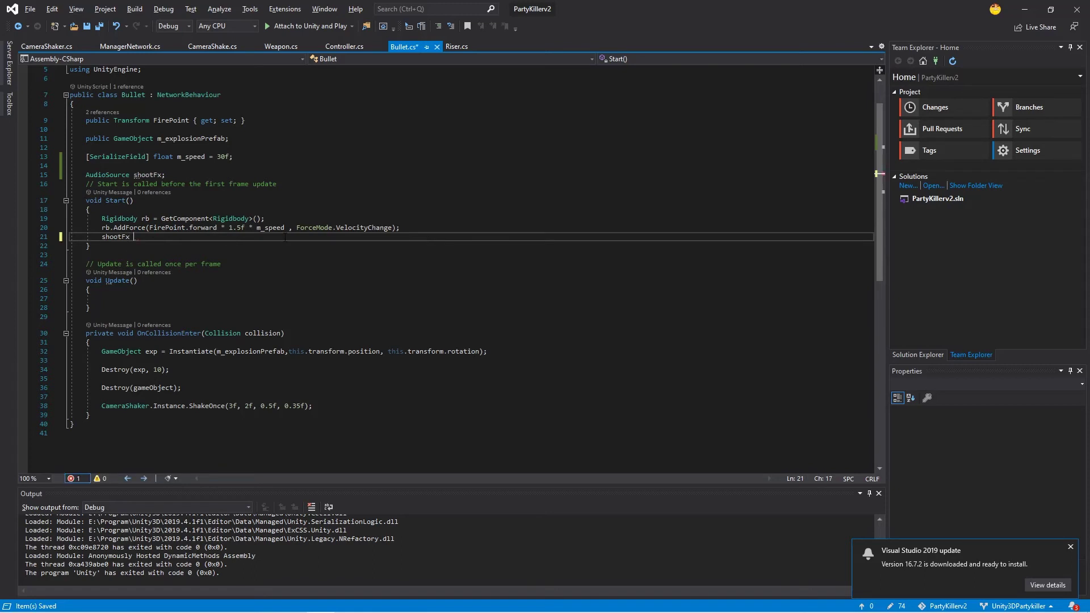
type("Get")
key("Tab")
type("Audio")
key("Tab")
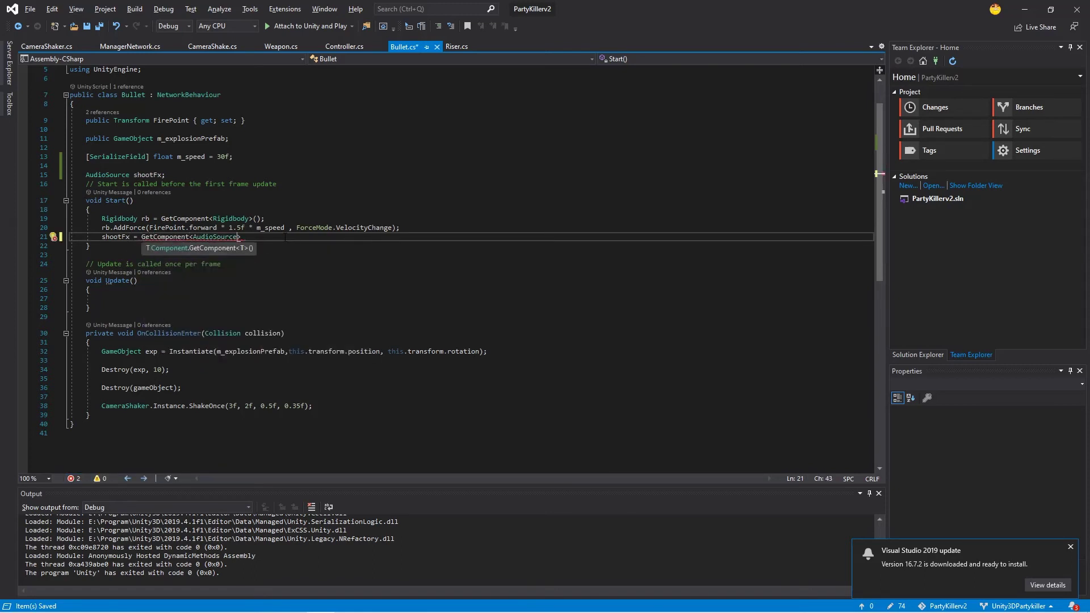
type("();")
key("ctrl+s")
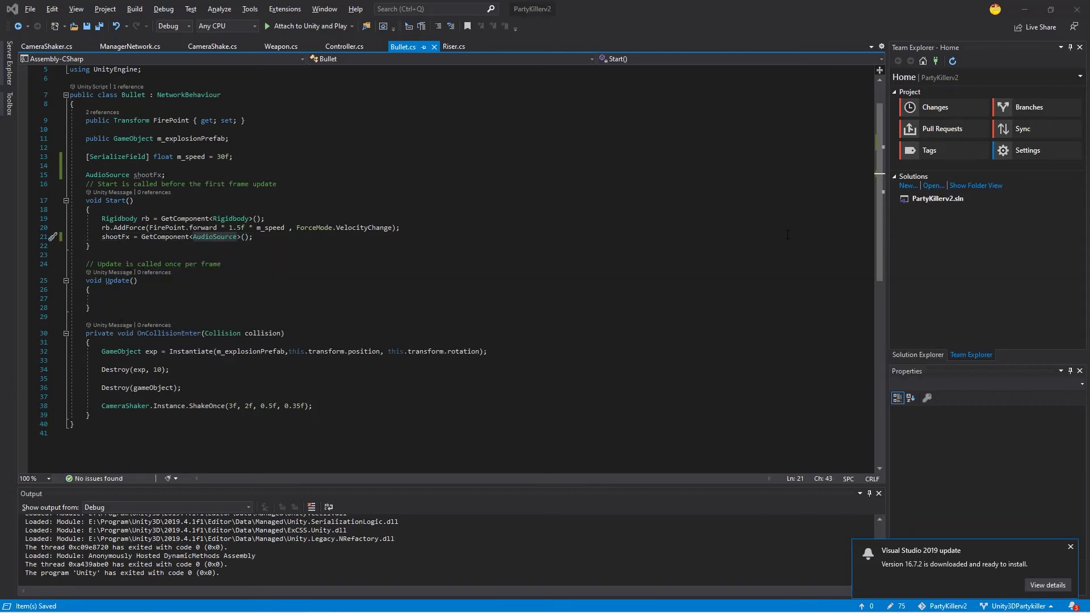
Check the bullet's Audio Source in Unity, then add a blank line in Start() for the next statement.
key("alt+Tab")
left_click(937, 322)
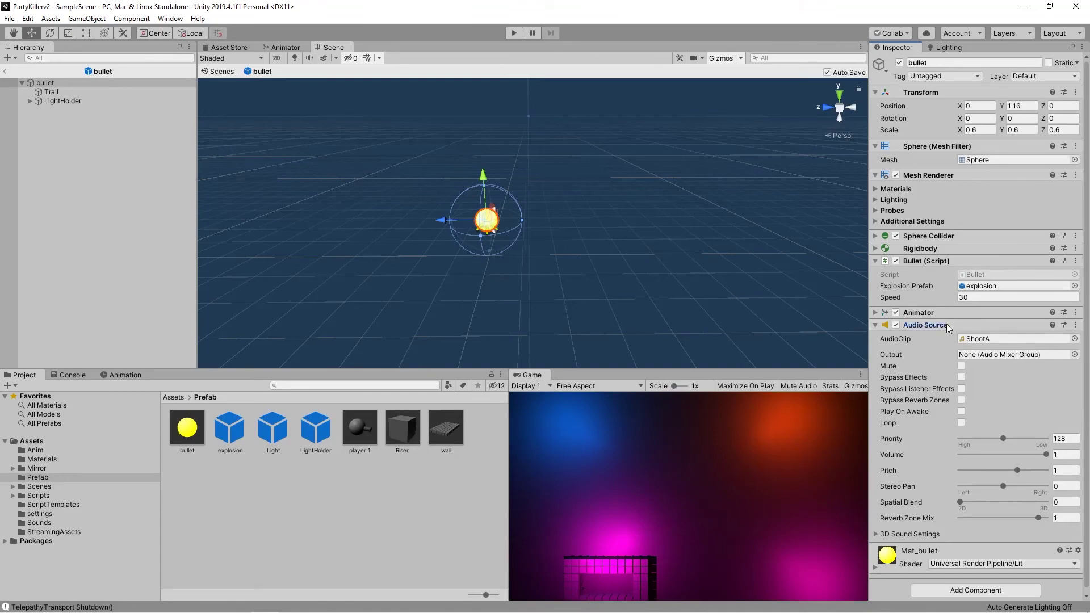
left_click(875, 325)
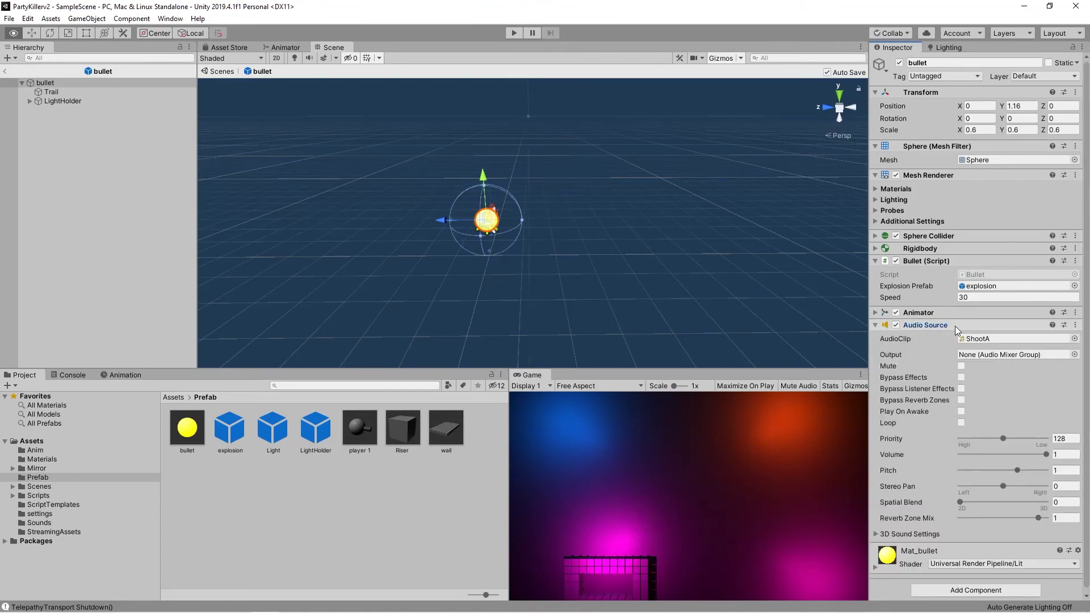
key("alt+Tab")
left_click(272, 238)
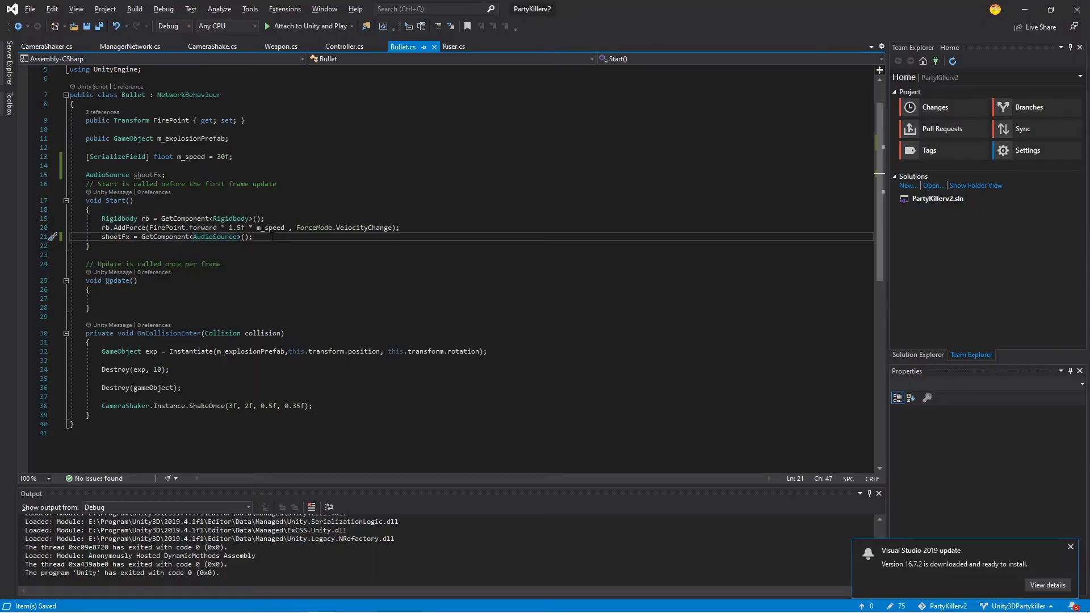
key("Return")
key("Return")
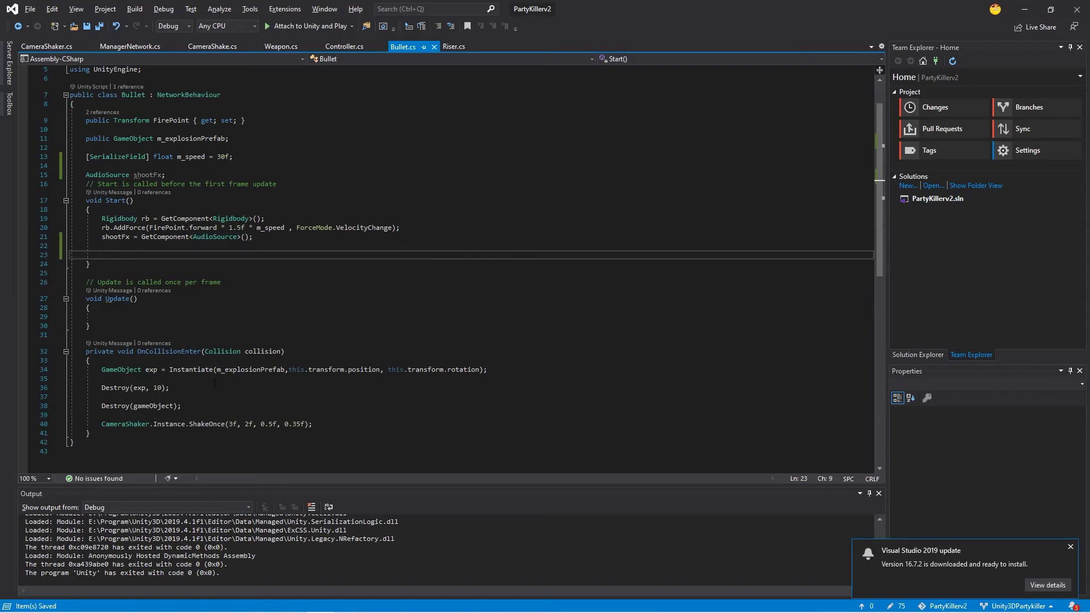
left_click(261, 352)
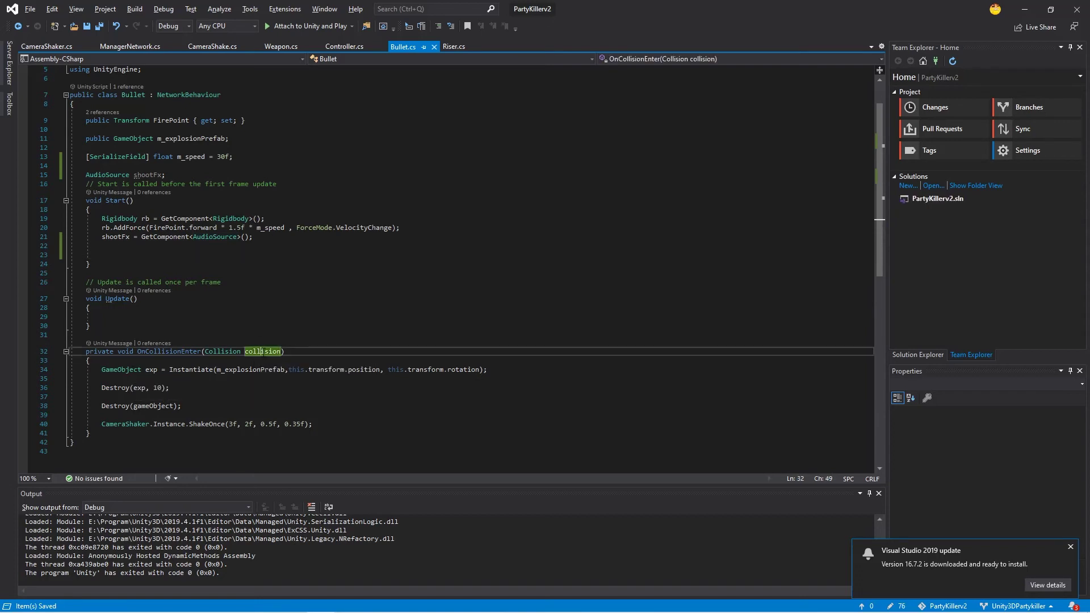
left_click(111, 415)
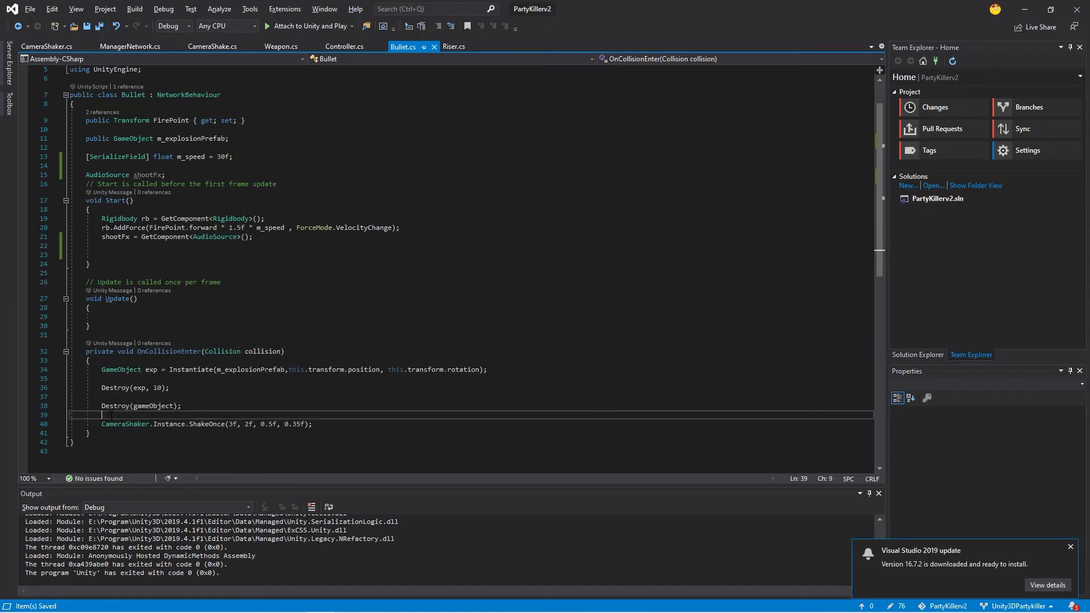
left_click(112, 254)
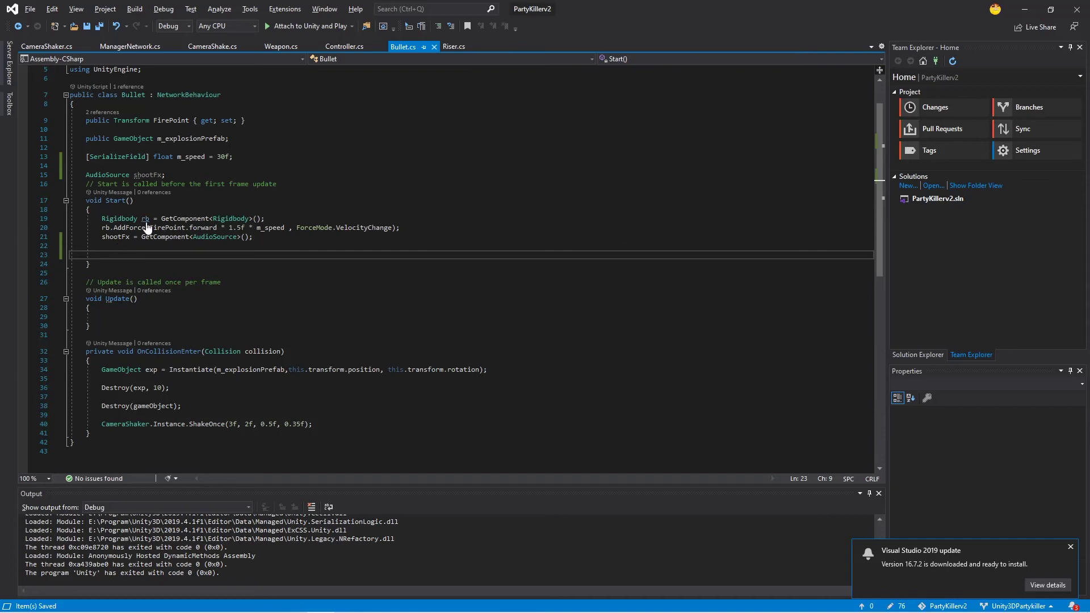
left_click(114, 238)
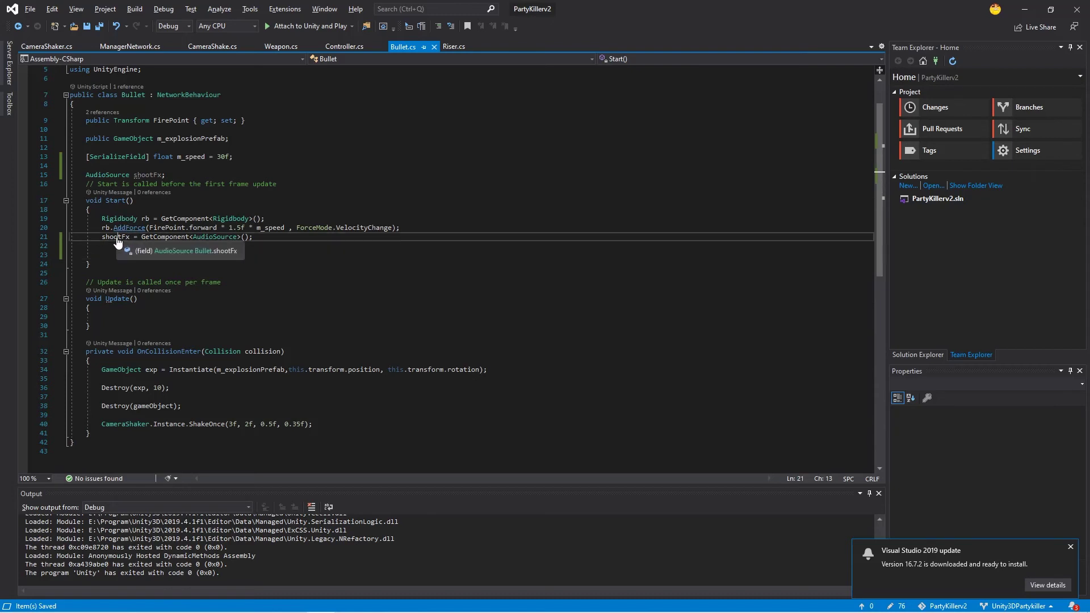
Add a shootFx.Play() call in Start() using IntelliSense and save Bullet.cs.
left_click(128, 256)
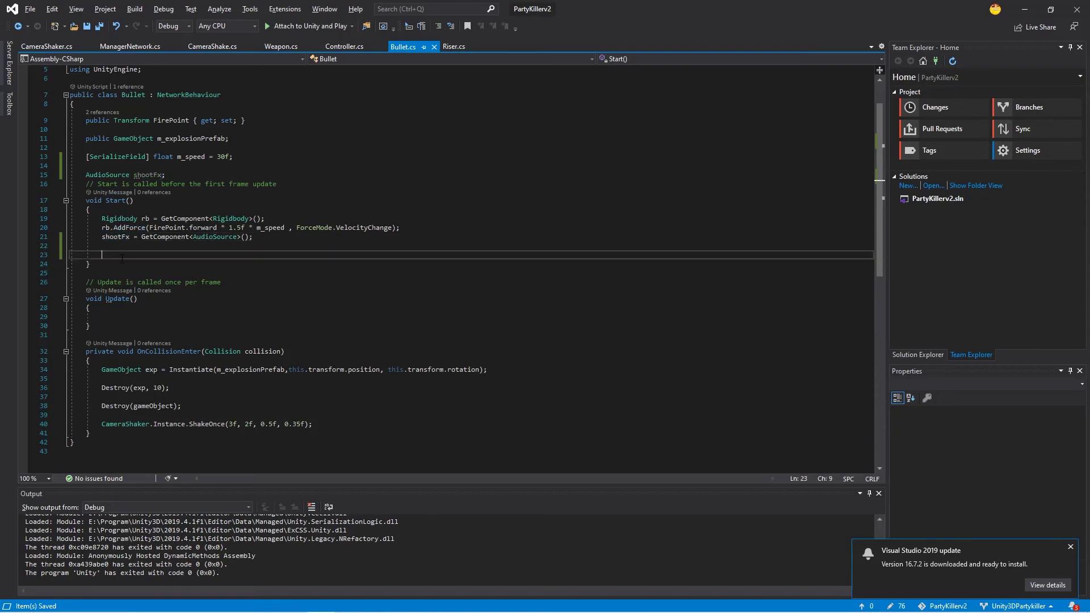
type("shootFx = ")
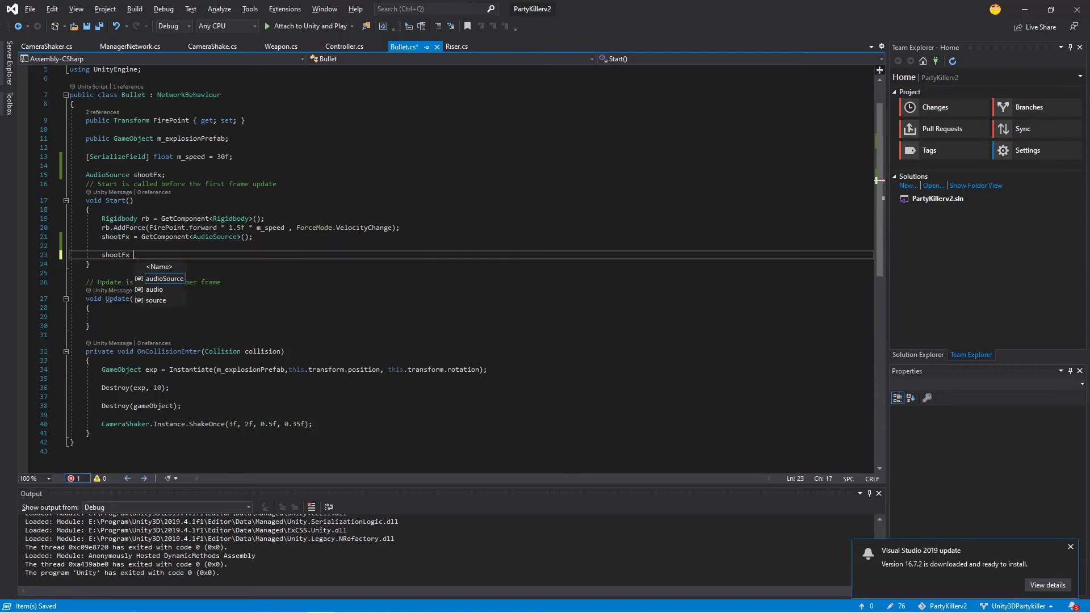
type(".")
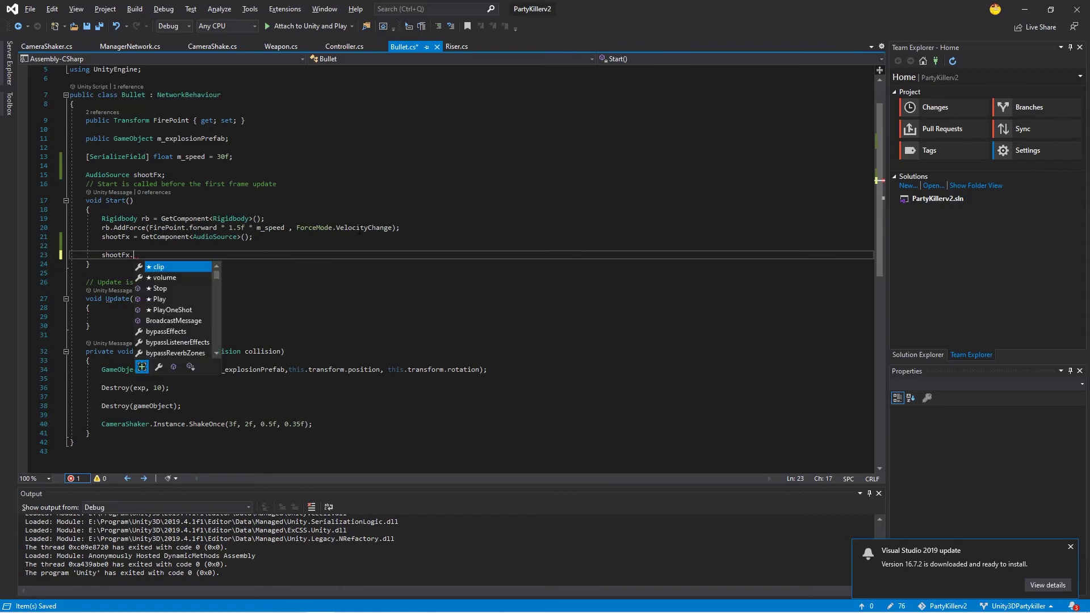
key("Down")
key("Down")
key("Down")
key("Tab")
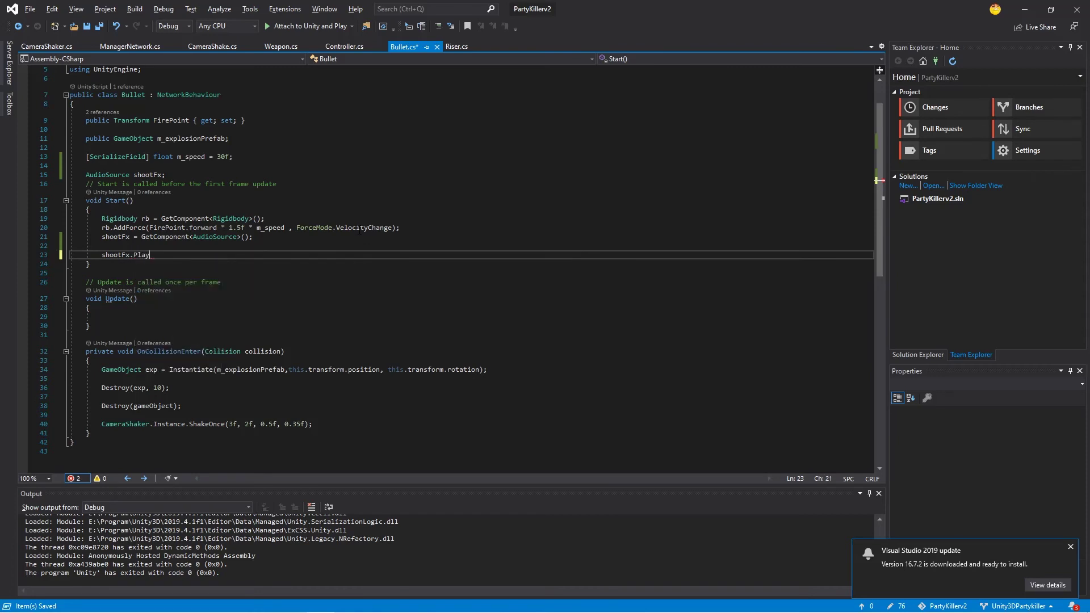
type(");")
key("ctrl+s")
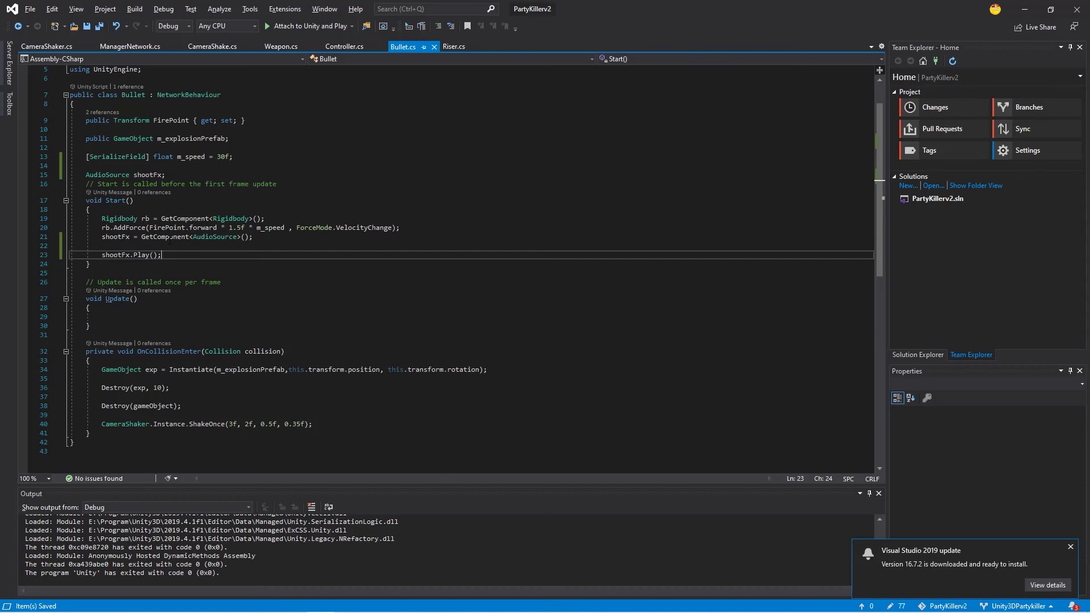
Review the GetComponent assignment and the new Play() line, then return to Unity.
left_click(171, 237)
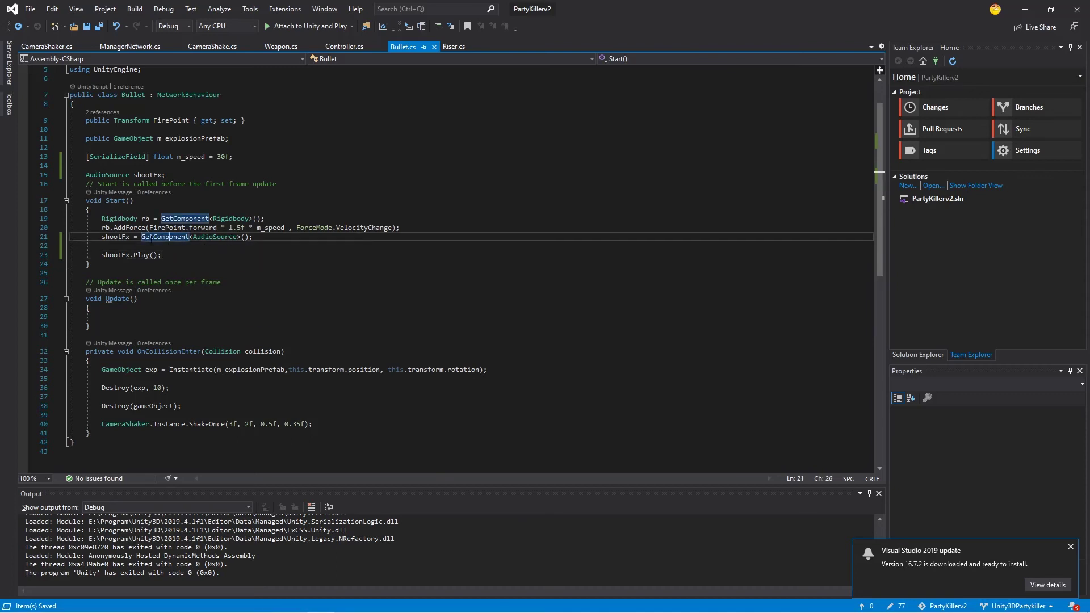
left_click(116, 236)
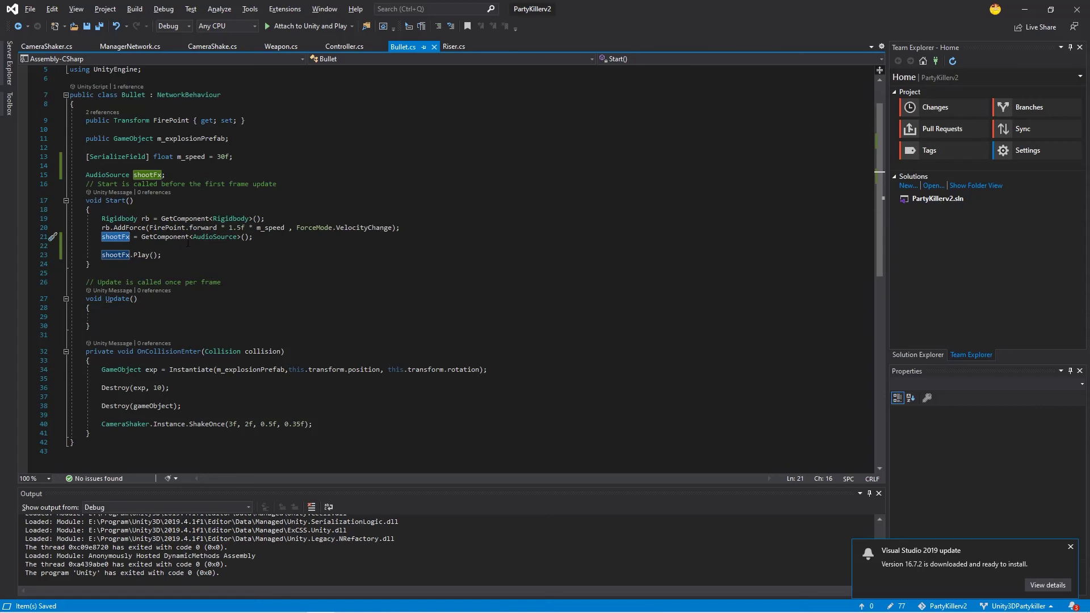
left_click(178, 256)
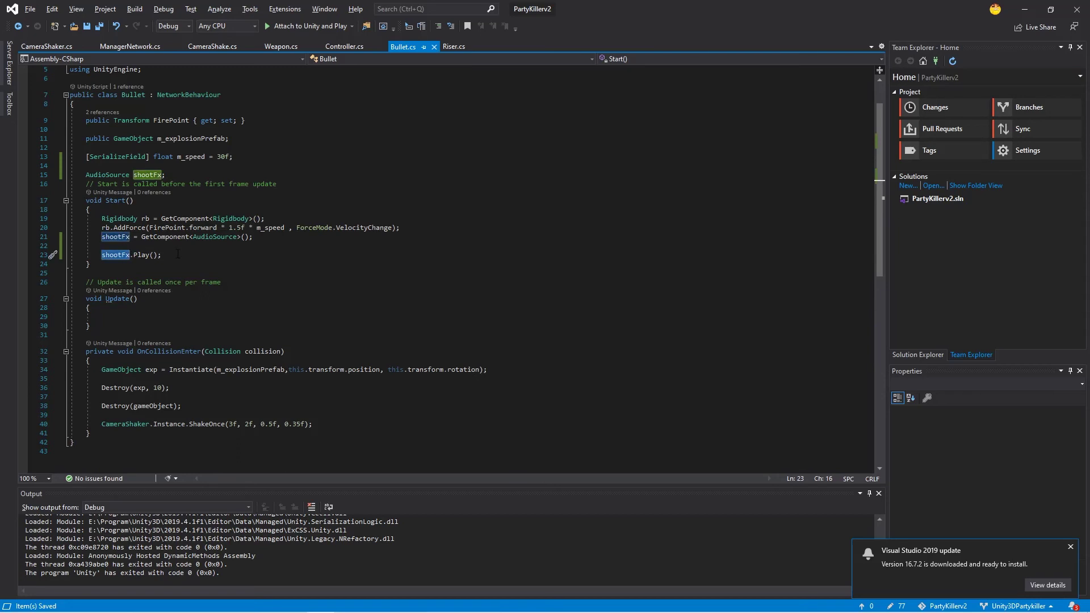
left_click_drag(171, 255, 90, 237)
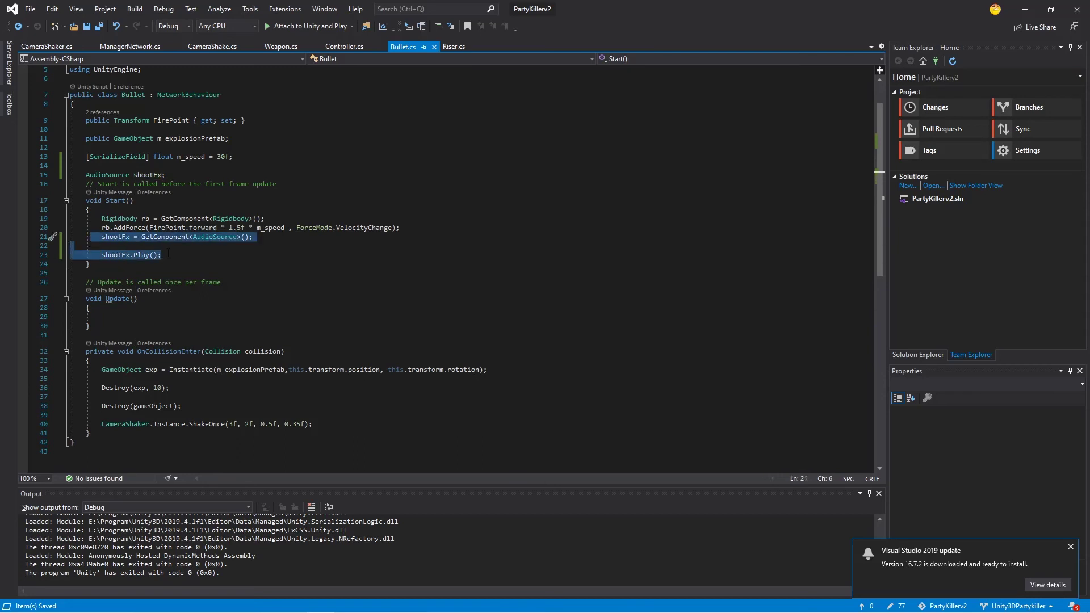
key("alt+Tab")
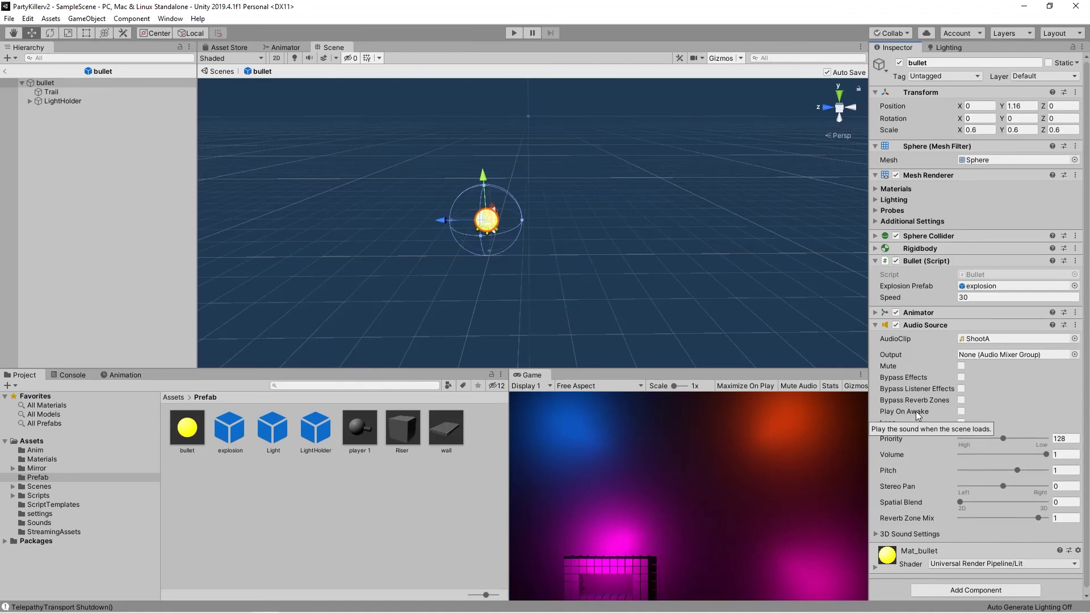
Exit prefab mode, enter Play mode and start the game as host.
left_click(5, 71)
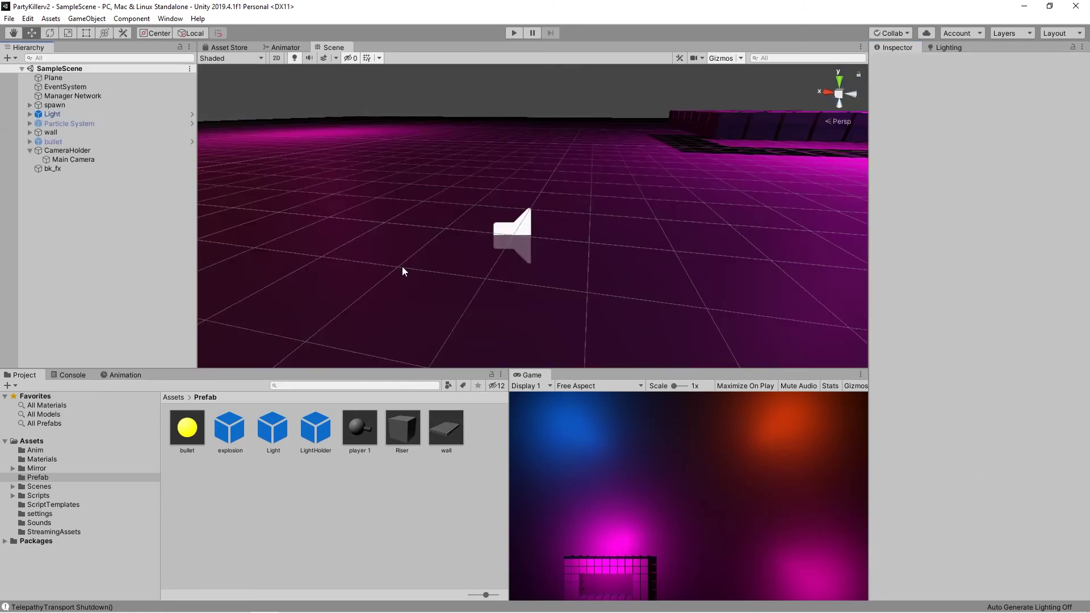
left_click(513, 33)
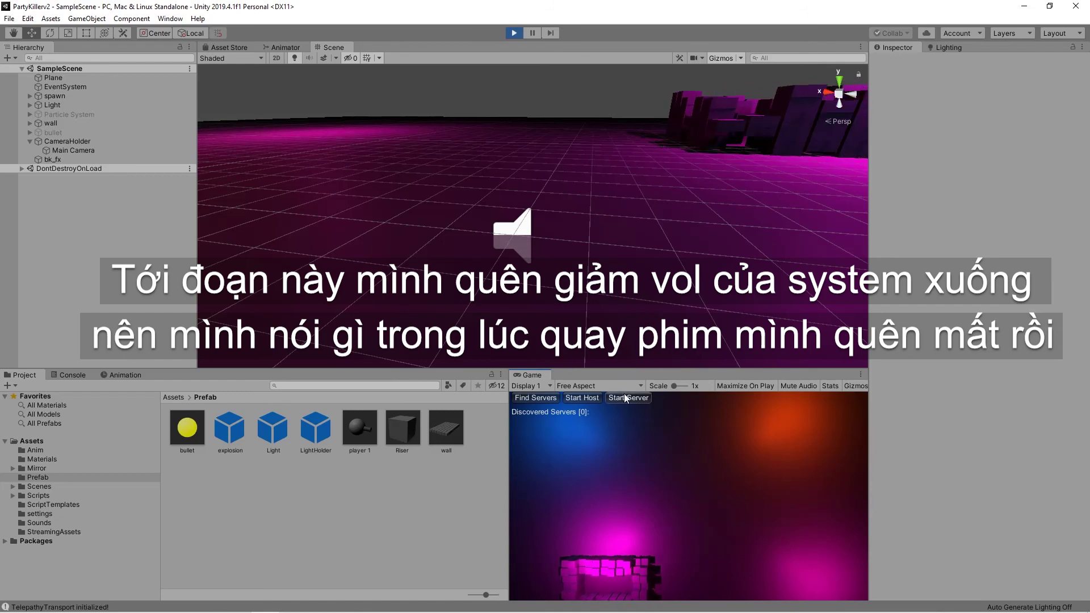
left_click(578, 397)
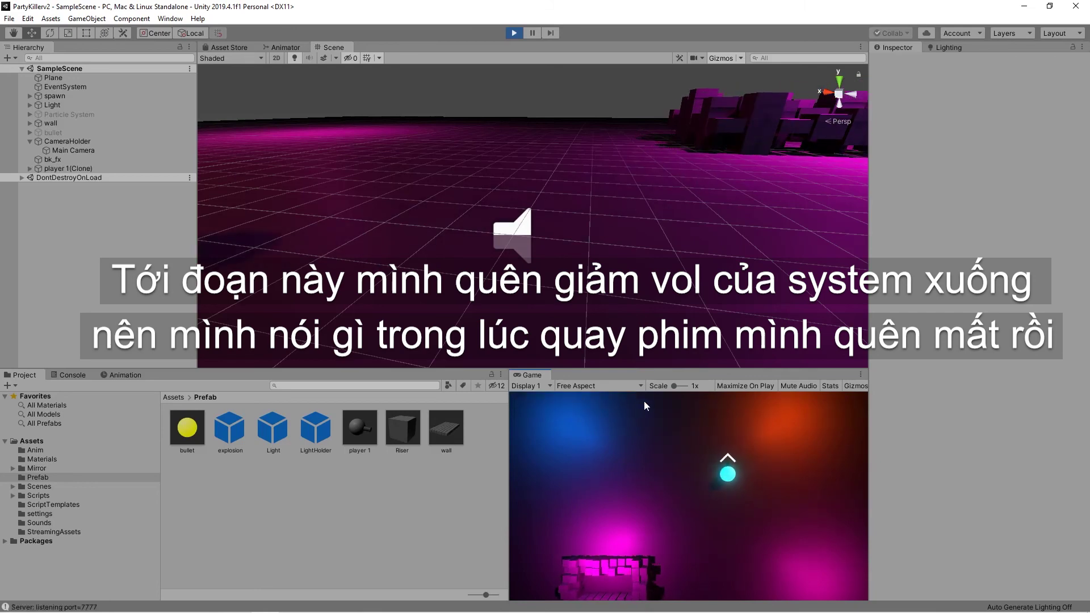
Steer the player ball with W/A/S/D and fire bullets with Space at the arena walls.
key("a")
key("w")
key("a")
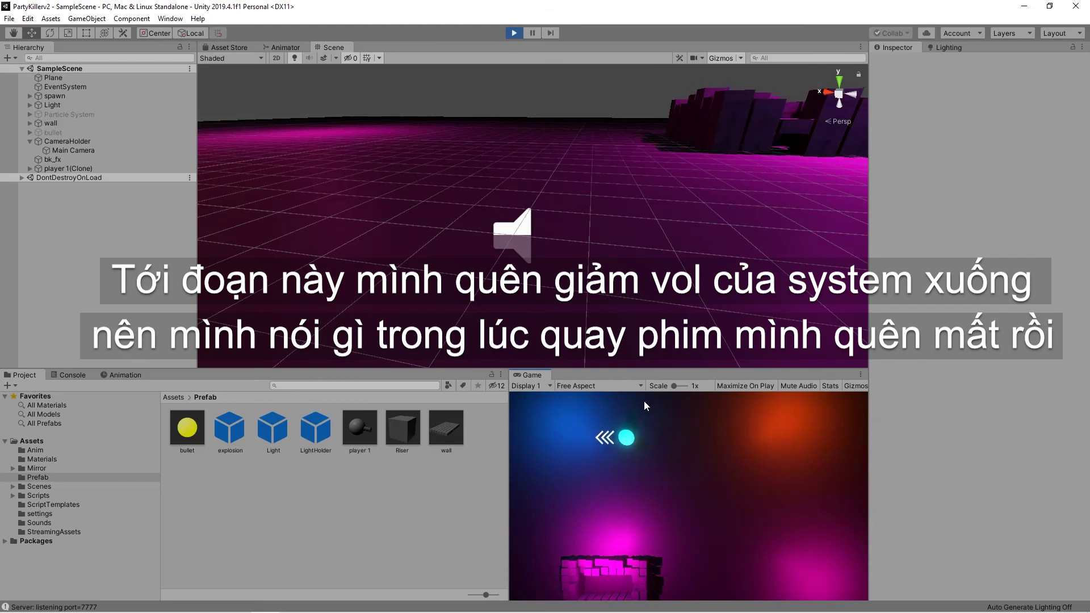
key("w")
key("s")
key("space")
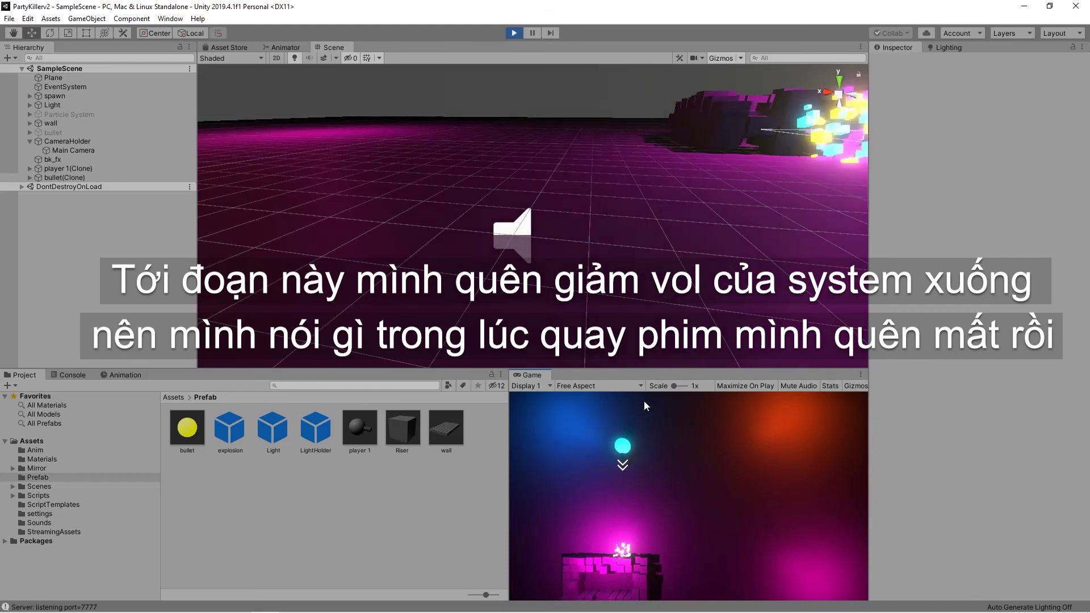
key("d")
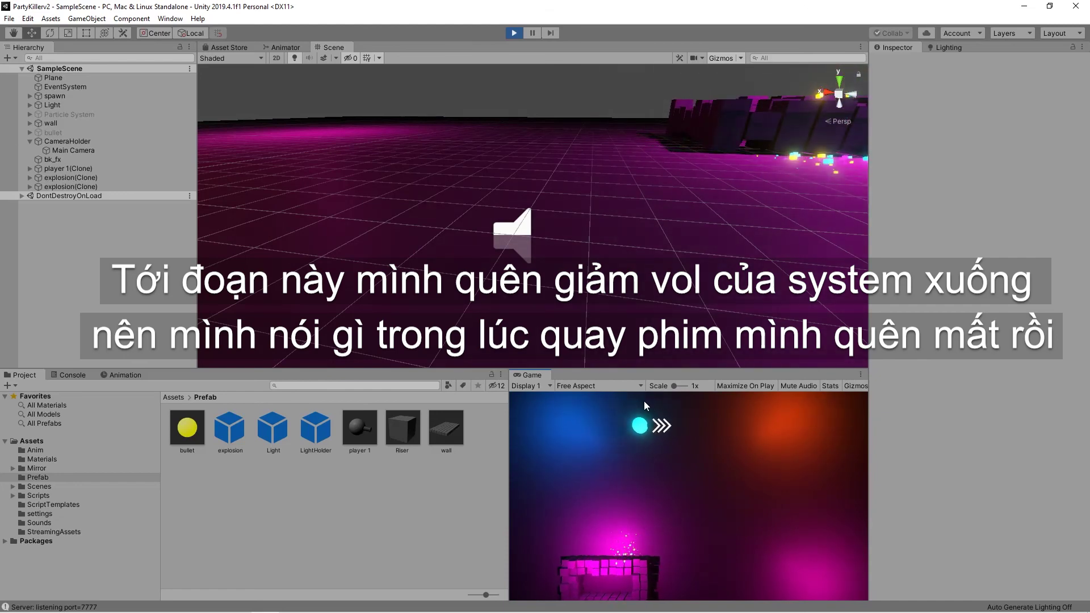
key("space")
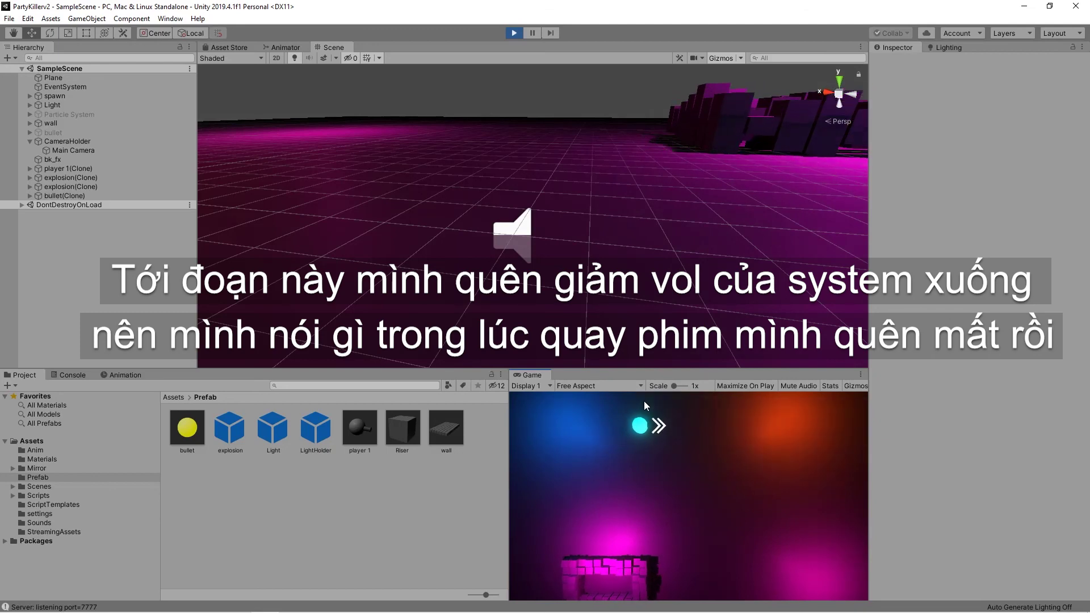
key("a")
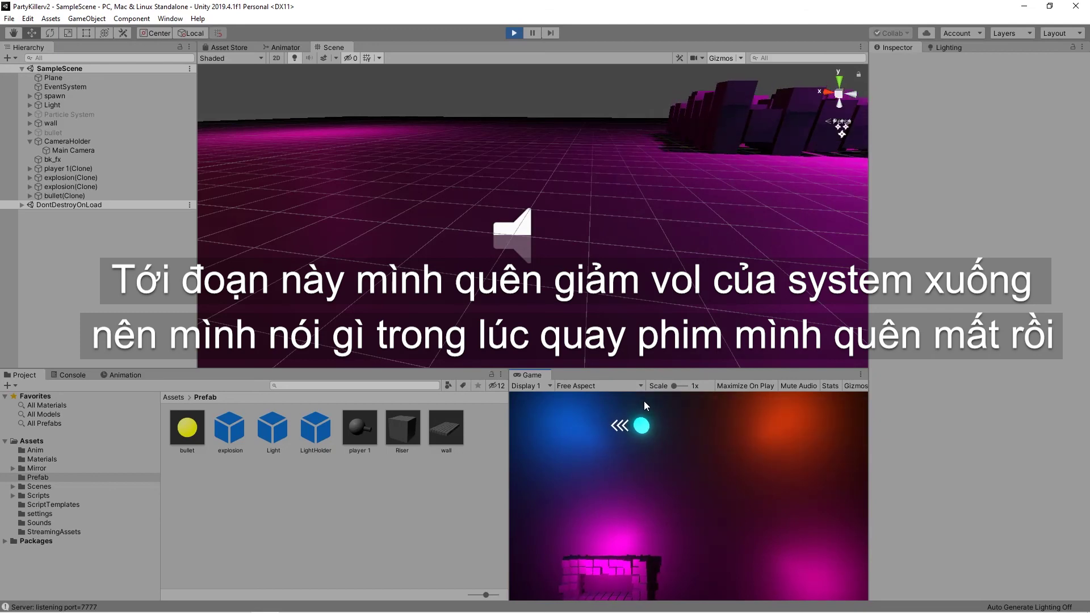
key("space")
key("space")
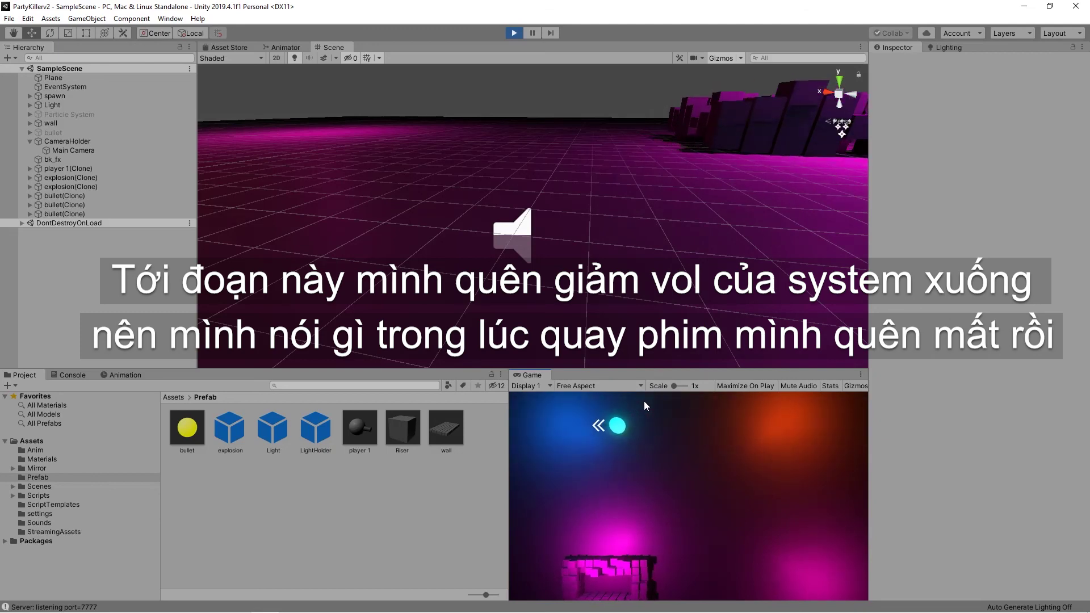
key("s")
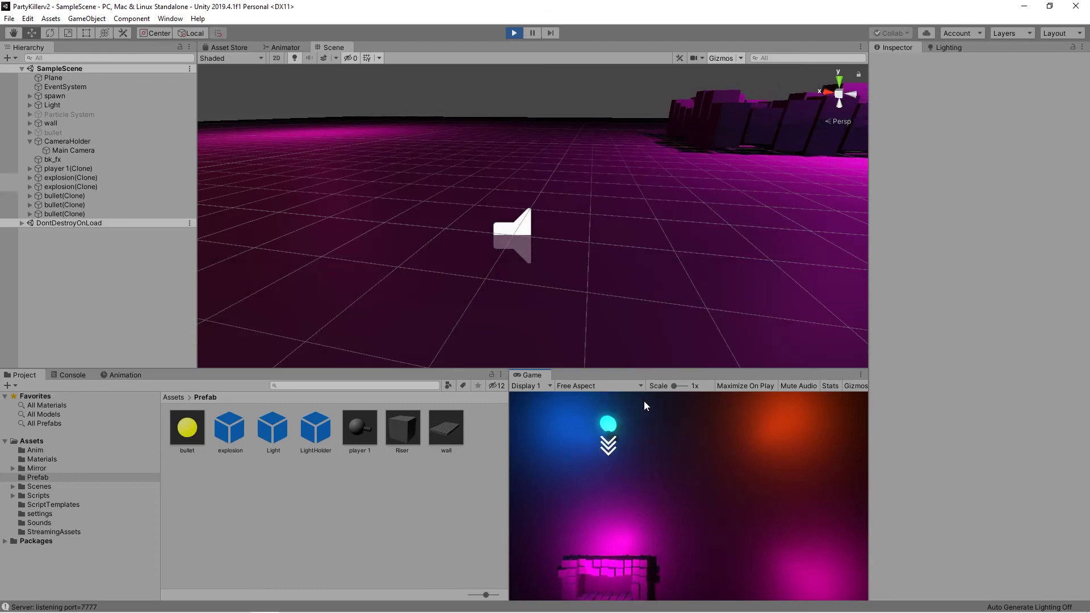
key("space")
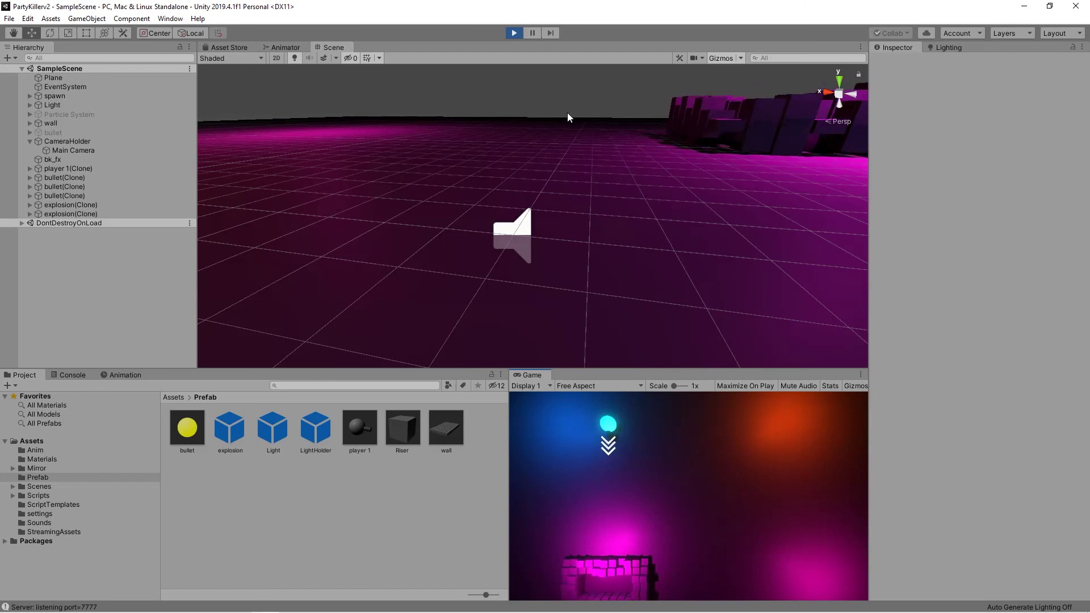
Stop the play test and lower bk_fx's Audio Source Priority from 164 to 117.
left_click(514, 33)
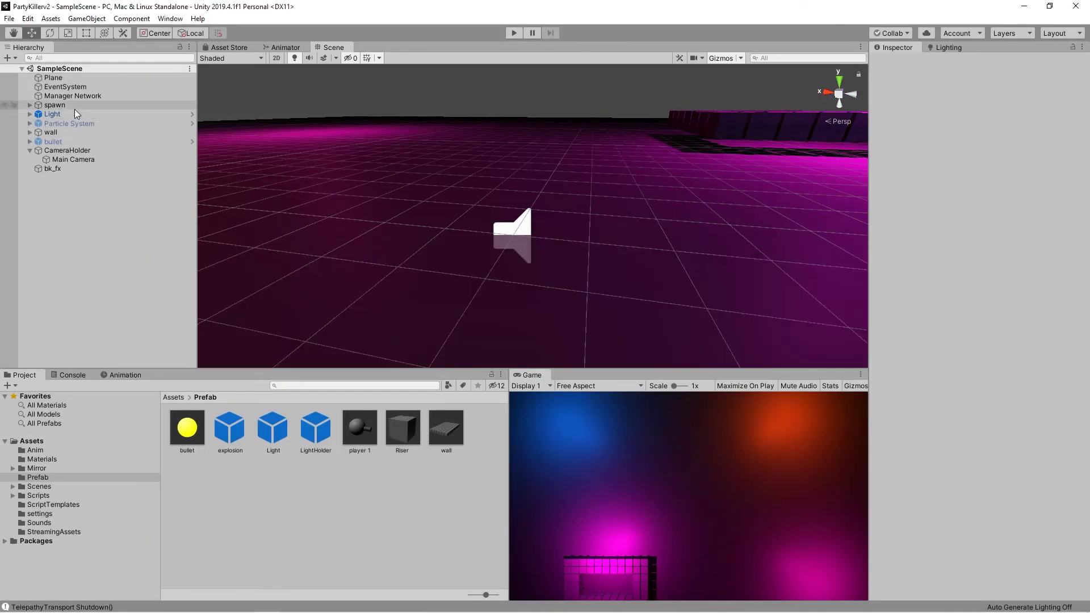
left_click(54, 169)
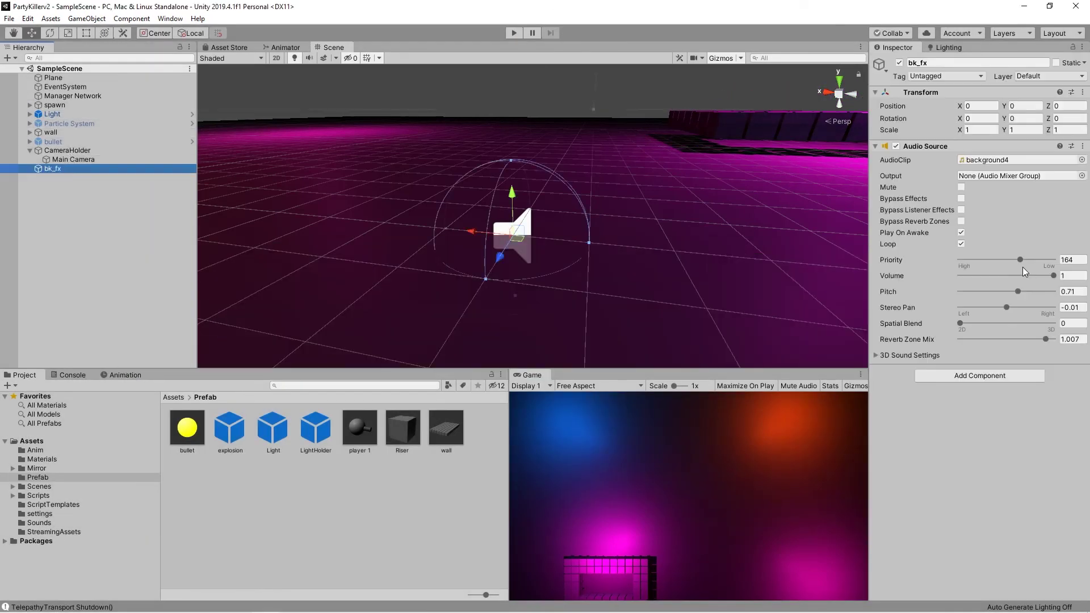
mouse_move(1021, 261)
left_mouse_down()
mouse_move(992, 259)
mouse_move(1003, 254)
left_mouse_up()
Play-test bk_fx with trial Priority 143, some spatial blend and pitch 2.46, then stop.
left_click(513, 33)
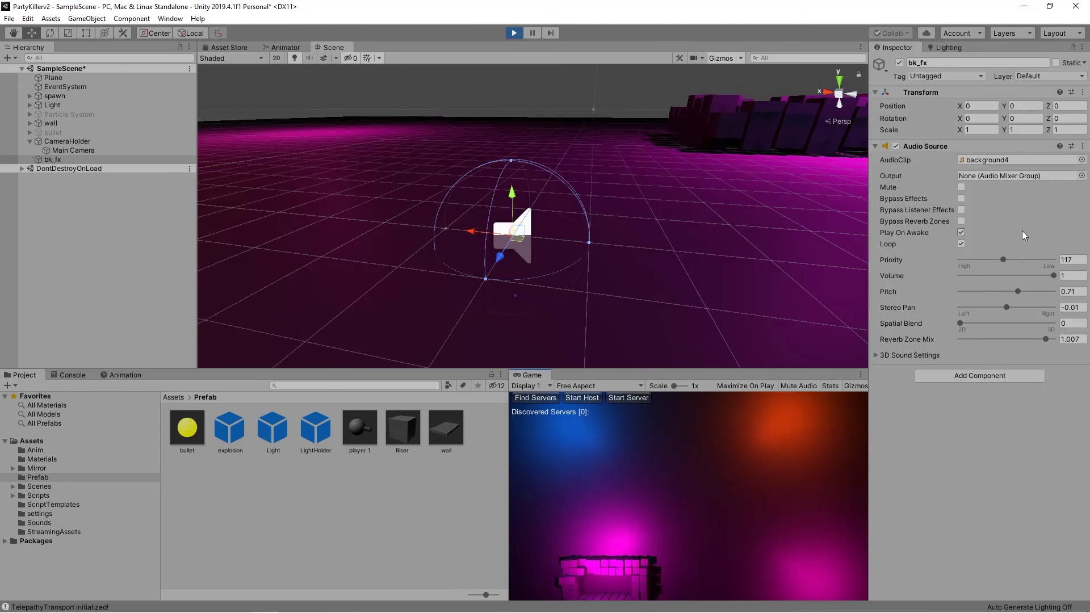
mouse_move(1003, 259)
left_mouse_down()
mouse_move(945, 264)
mouse_move(1010, 261)
left_mouse_up()
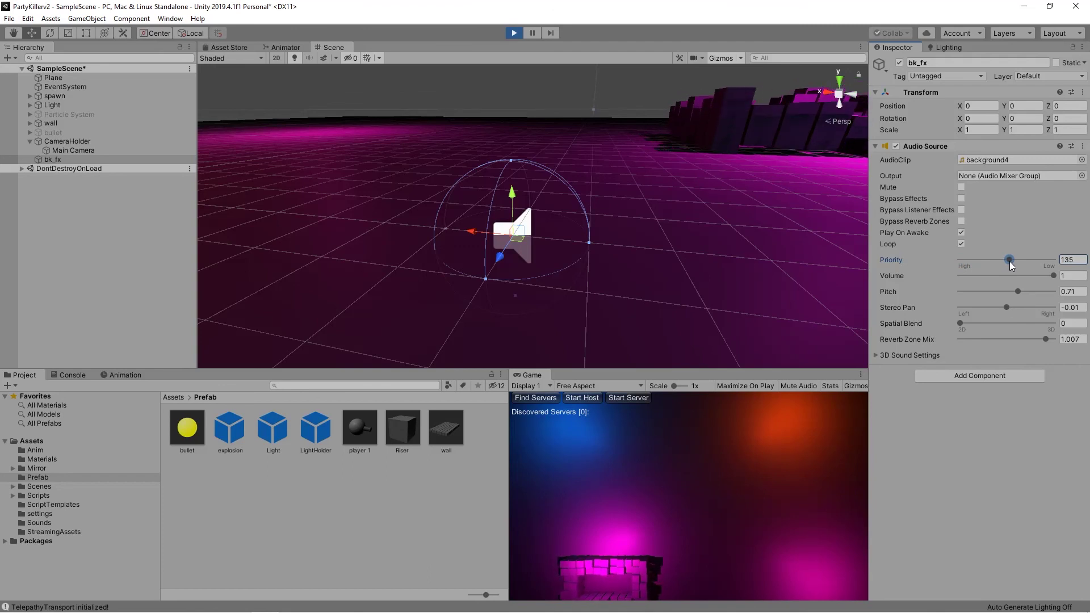
left_click_drag(1009, 261, 1012, 261)
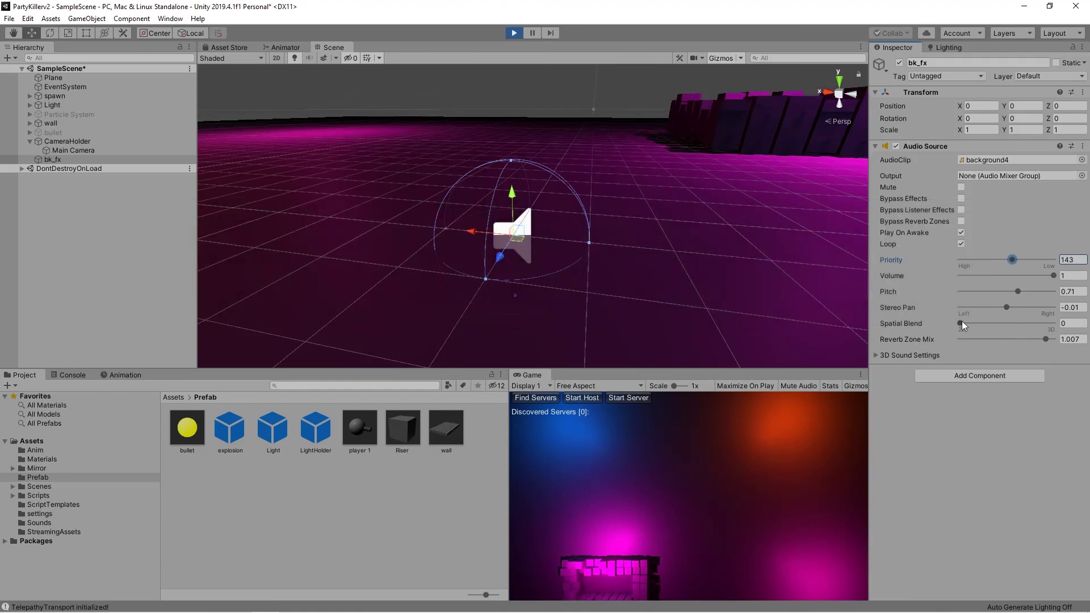
mouse_move(962, 321)
left_mouse_down()
mouse_move(1003, 325)
mouse_move(942, 328)
left_mouse_up()
left_click(1008, 307)
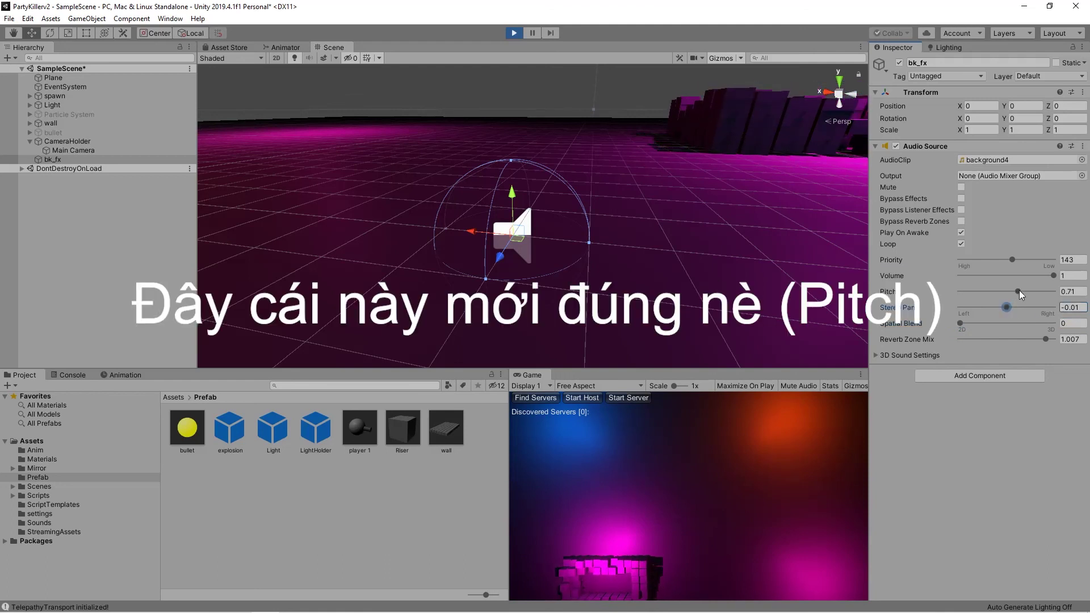
mouse_move(1020, 291)
left_mouse_down()
mouse_move(1045, 291)
mouse_move(1016, 292)
mouse_move(1026, 291)
left_mouse_up()
left_click(514, 33)
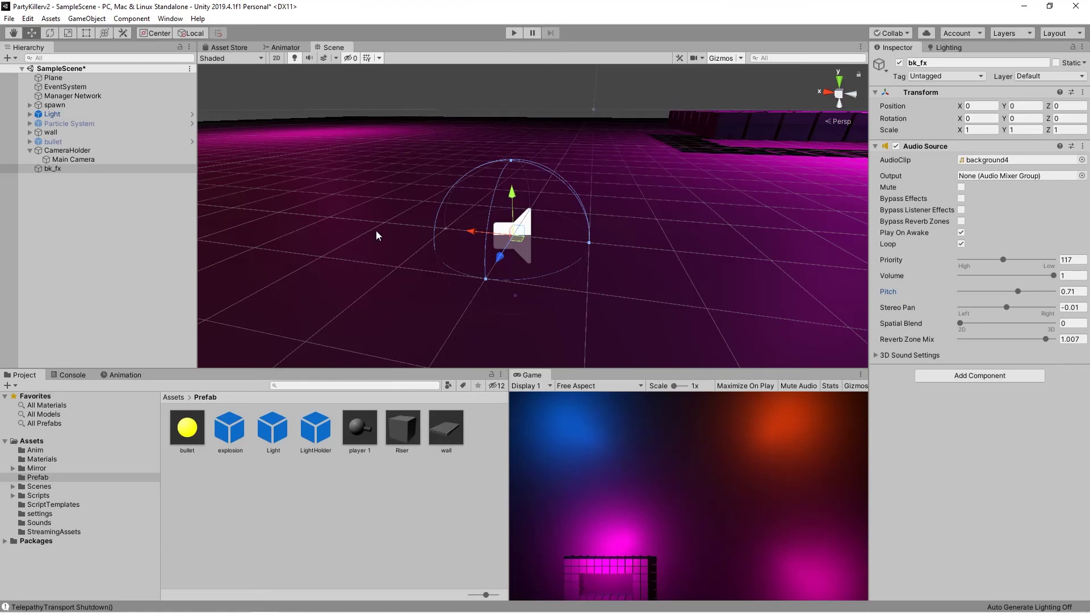